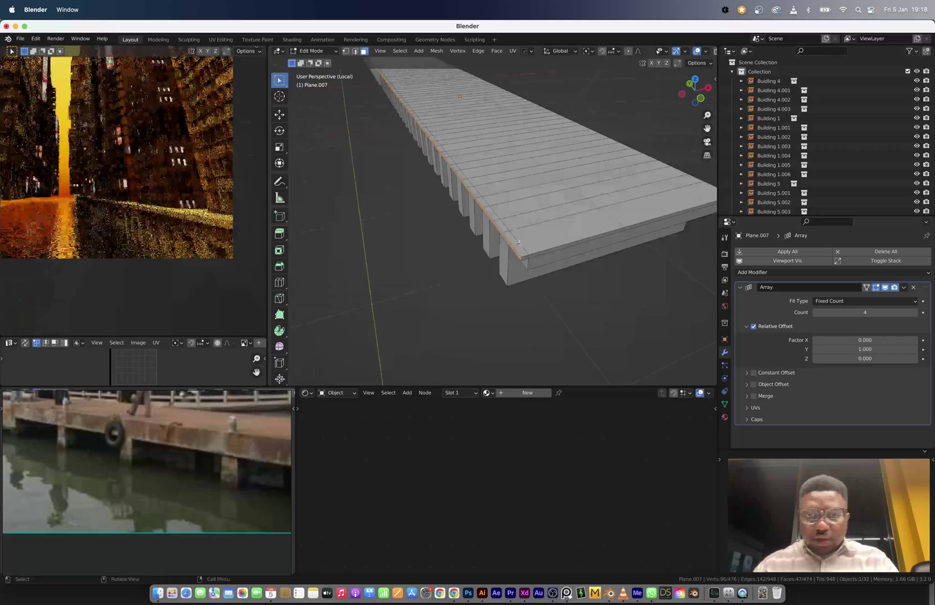
- Select the line of edges along the dock deck's long side above the pillars and duplicate it in place
{"action": "key", "text": "2"}
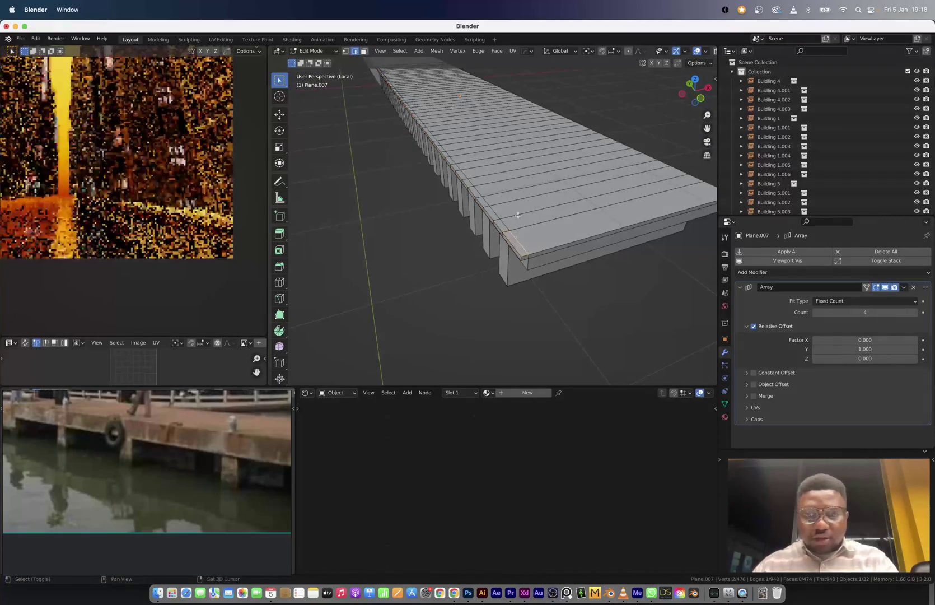
{"action": "scroll", "coordinate": [518, 215], "scroll_direction": "up", "scroll_amount": 5, "text": "shift"}
{"action": "scroll", "coordinate": [518, 215], "scroll_direction": "up", "scroll_amount": 4, "text": "ctrl"}
{"action": "scroll", "coordinate": [410, 115], "scroll_direction": "down", "scroll_amount": 2, "text": "ctrl"}
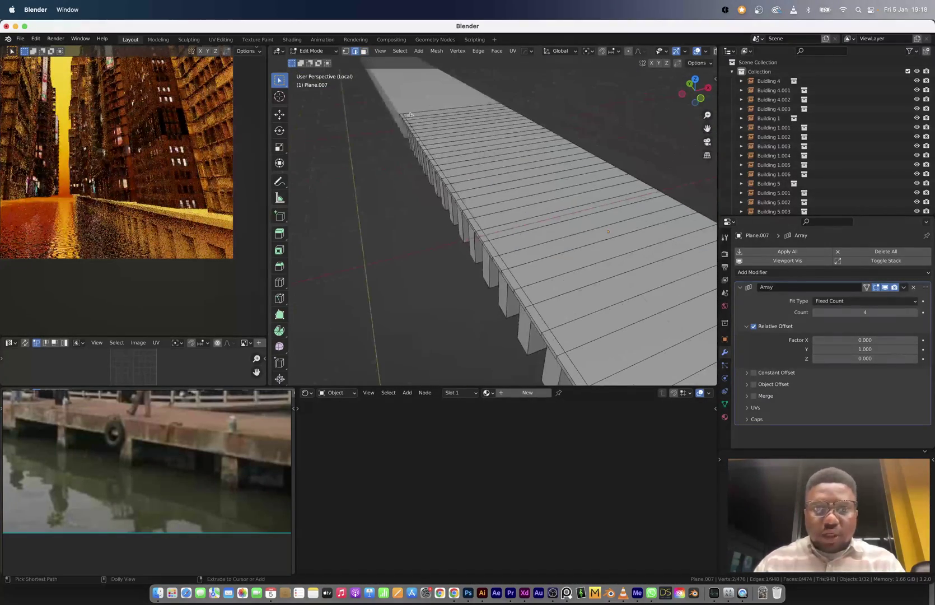
{"action": "left_click", "coordinate": [402, 114], "text": "ctrl"}
{"action": "key", "text": "shift+d"}
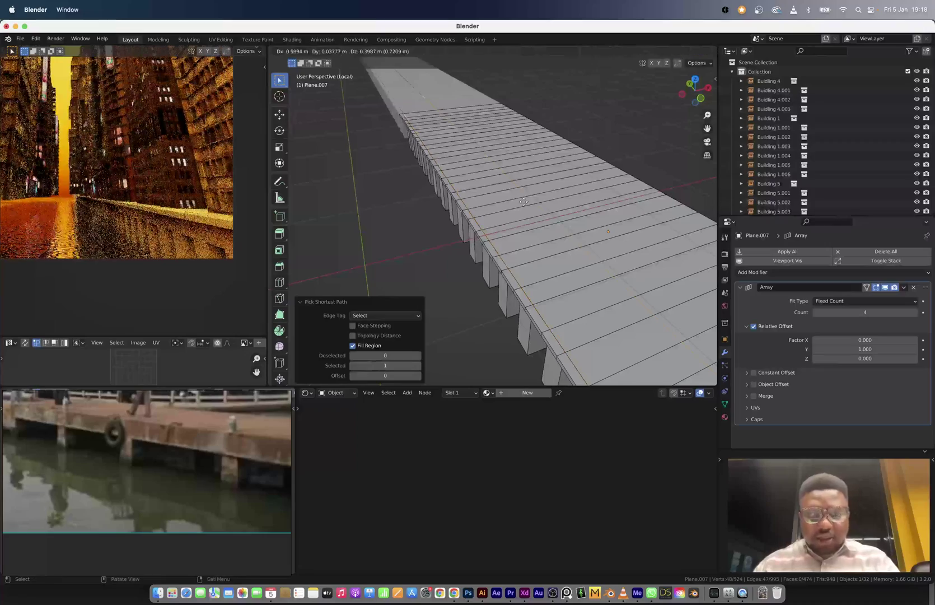
{"action": "right_click", "coordinate": [523, 201]}
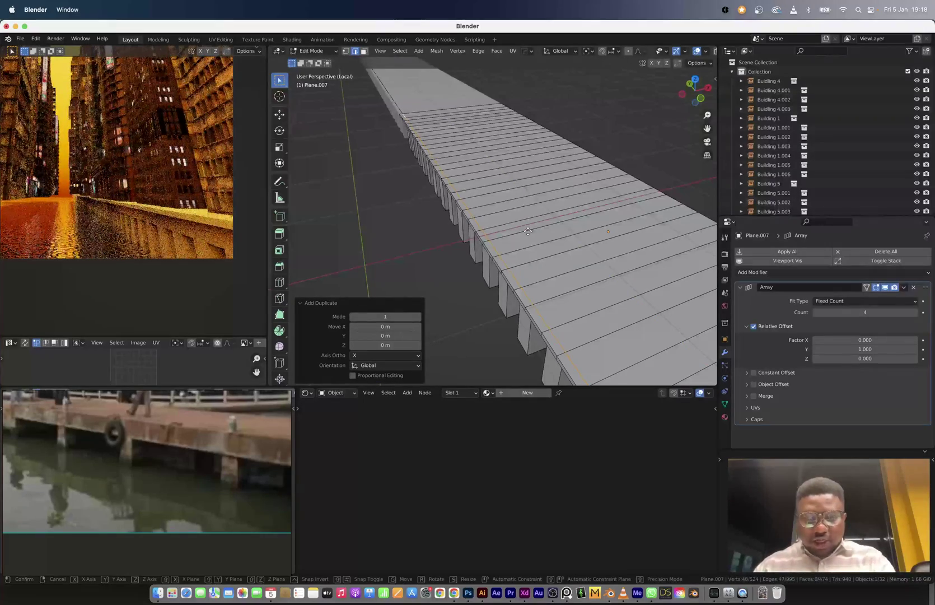
- Raise the duplicated edge line about 0.43 m along Z and separate it into its own object
{"action": "key", "text": "g"}
{"action": "key", "text": "z"}
{"action": "left_click", "coordinate": [527, 202]}
{"action": "key", "text": "p"}
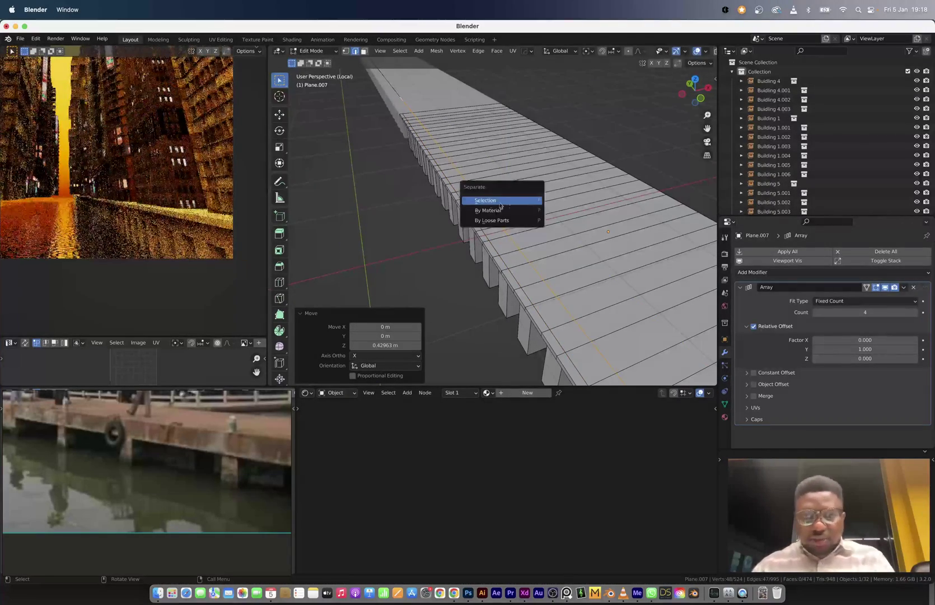
{"action": "left_click", "coordinate": [500, 200]}
- Extrude the whole separated edge line about 0.48 m downward along Z to form the railing face
{"action": "key", "text": "Tab"}
{"action": "left_click", "coordinate": [468, 183]}
{"action": "key", "text": "Tab"}
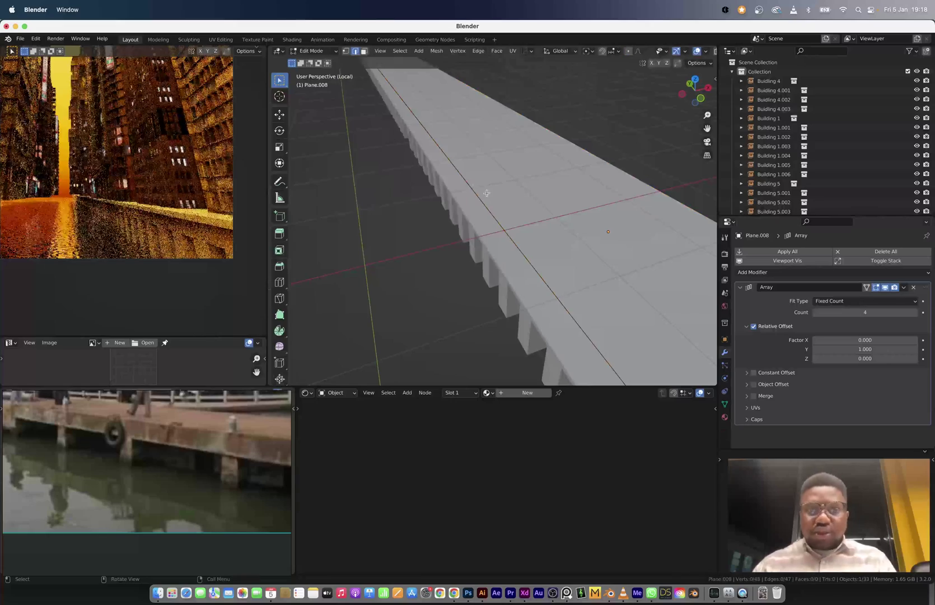
{"action": "middle_click_drag", "start_coordinate": [486, 193], "coordinate": [484, 182]}
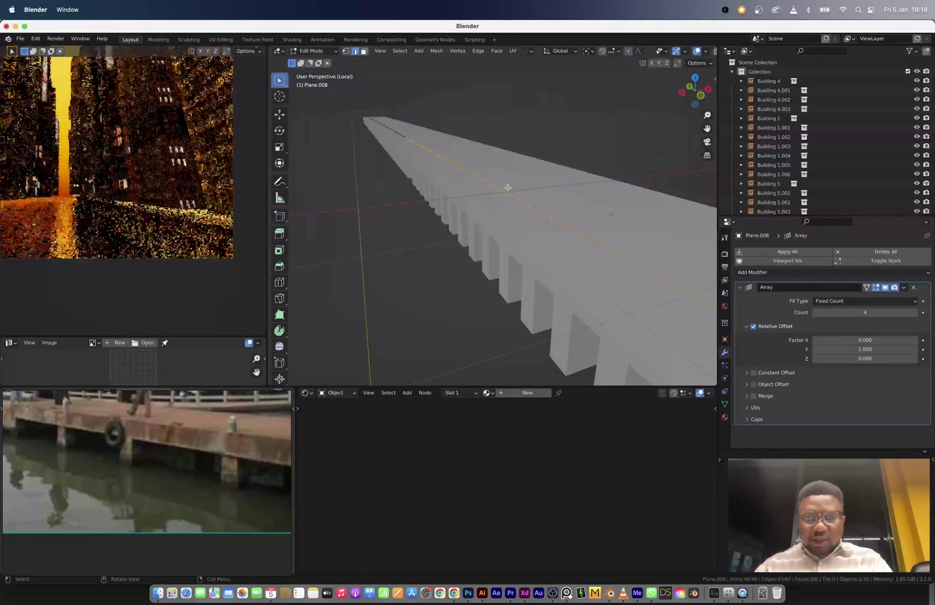
{"action": "key", "text": "e"}
{"action": "key", "text": "z"}
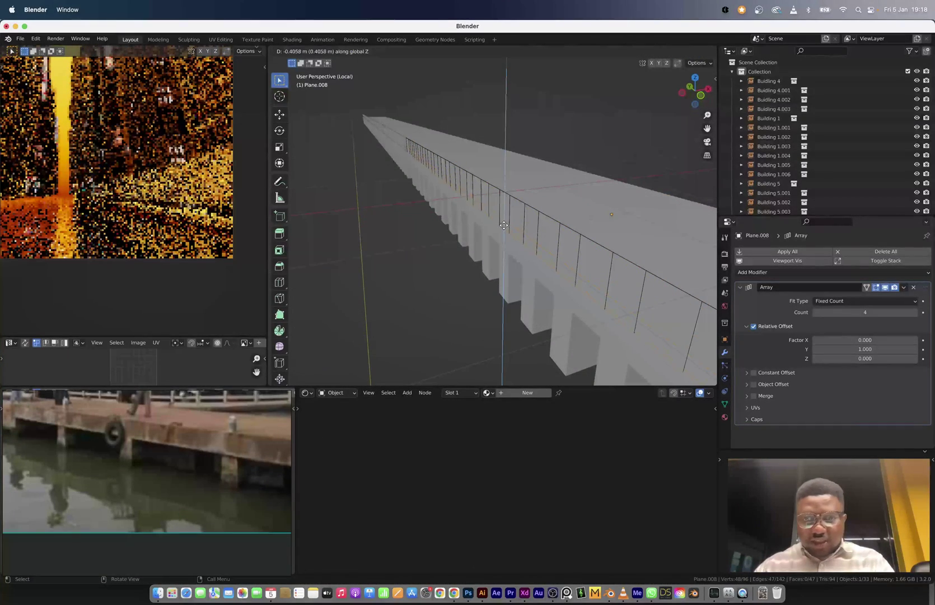
{"action": "left_click", "coordinate": [503, 230]}
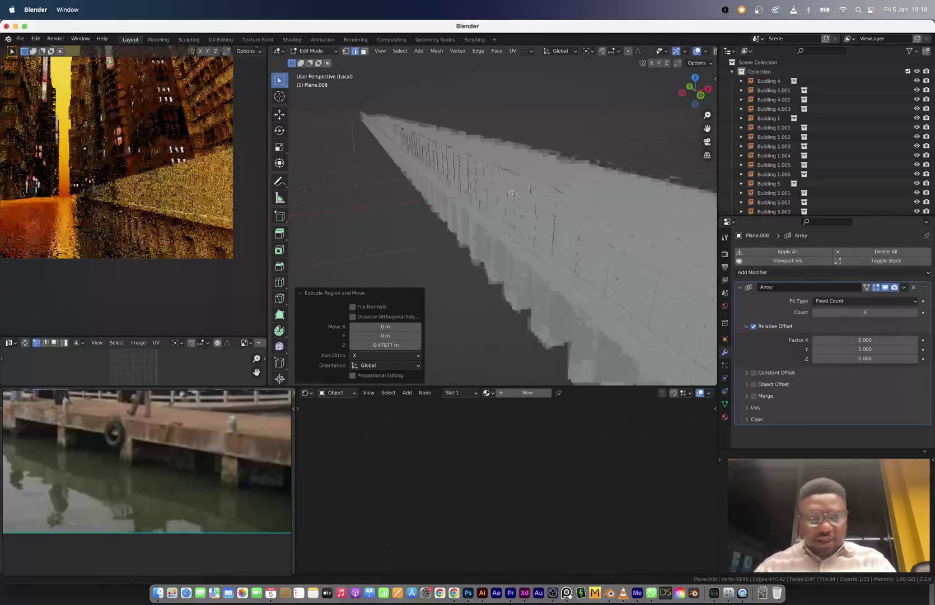
- Add a lengthwise loop cut along the railing strip, slid toward its upper edge as a middle rail
{"action": "key", "text": "ctrl+r"}
{"action": "left_click", "coordinate": [607, 242]}
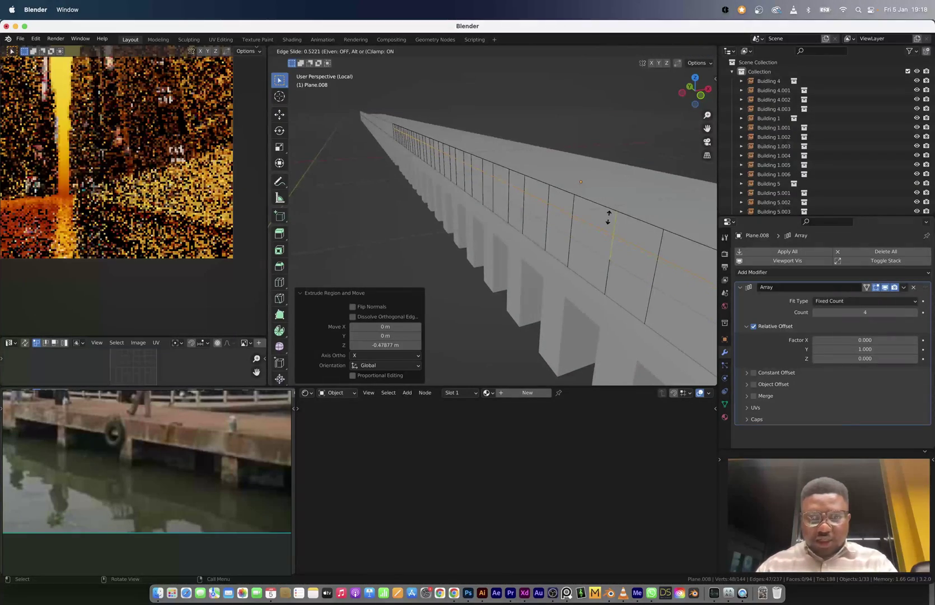
{"action": "left_click", "coordinate": [609, 218]}
- Add a Wireframe modifier to the railing strip and apply the object's scale
{"action": "key", "text": "Tab"}
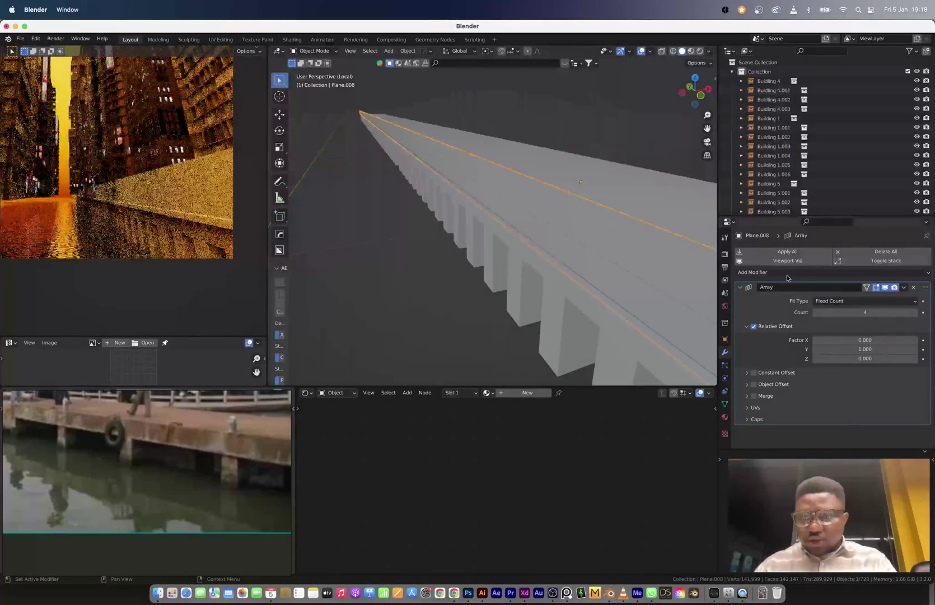
{"action": "left_click", "coordinate": [899, 272]}
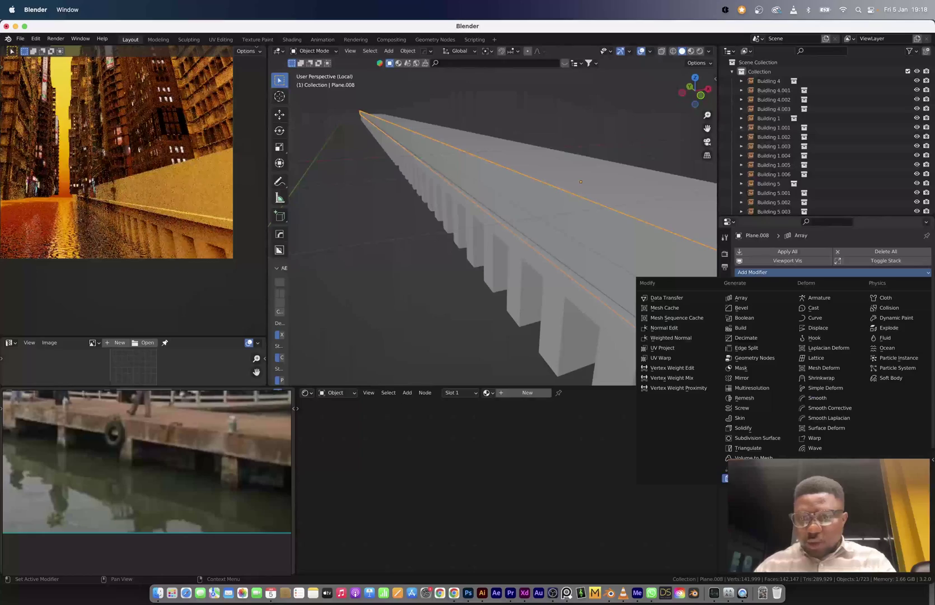
{"action": "left_click", "coordinate": [747, 477]}
{"action": "key", "text": "ctrl+a"}
{"action": "left_click", "coordinate": [488, 208]}
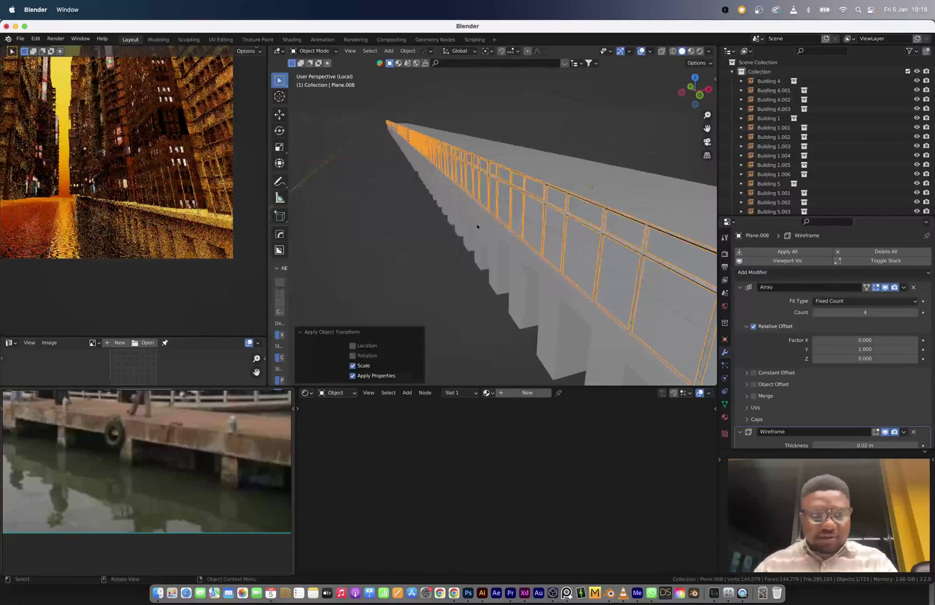
- Set the railing's Wireframe thickness to 0.039 m, leaving the array count at 4
{"action": "left_click_drag", "start_coordinate": [871, 314], "coordinate": [897, 314]}
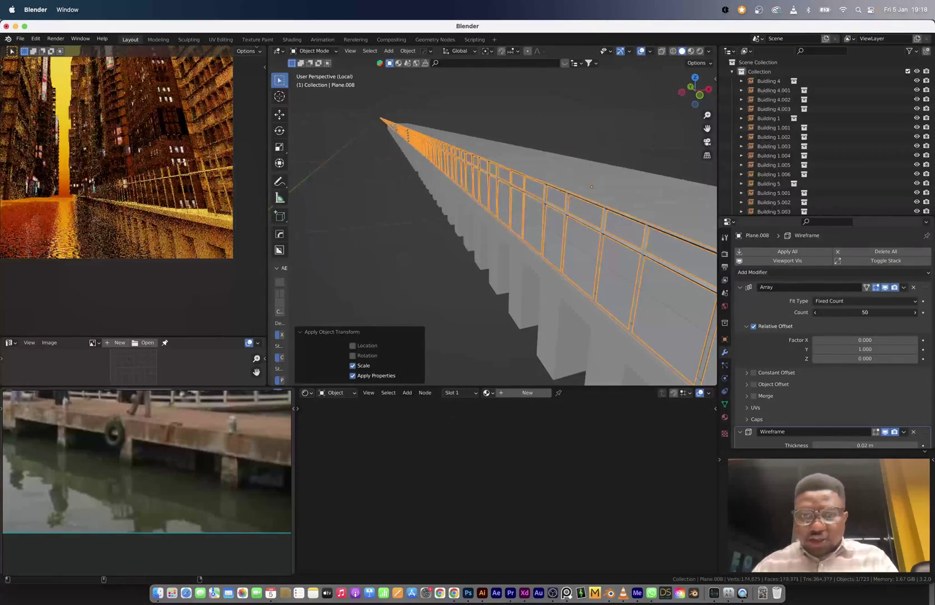
{"action": "key", "text": "ctrl+z"}
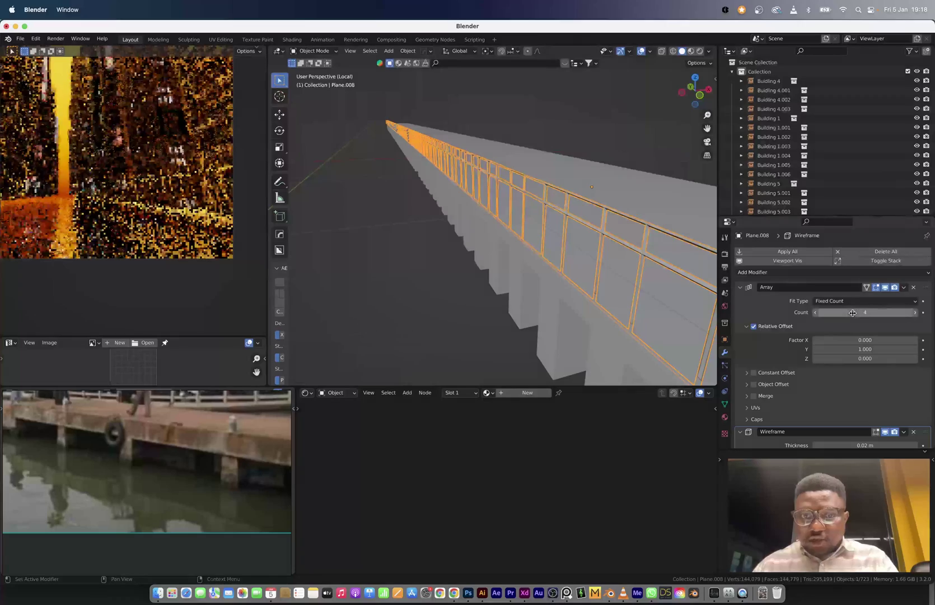
{"action": "scroll", "coordinate": [837, 376], "scroll_direction": "down", "scroll_amount": 1}
{"action": "scroll", "coordinate": [837, 377], "scroll_direction": "down", "scroll_amount": 1}
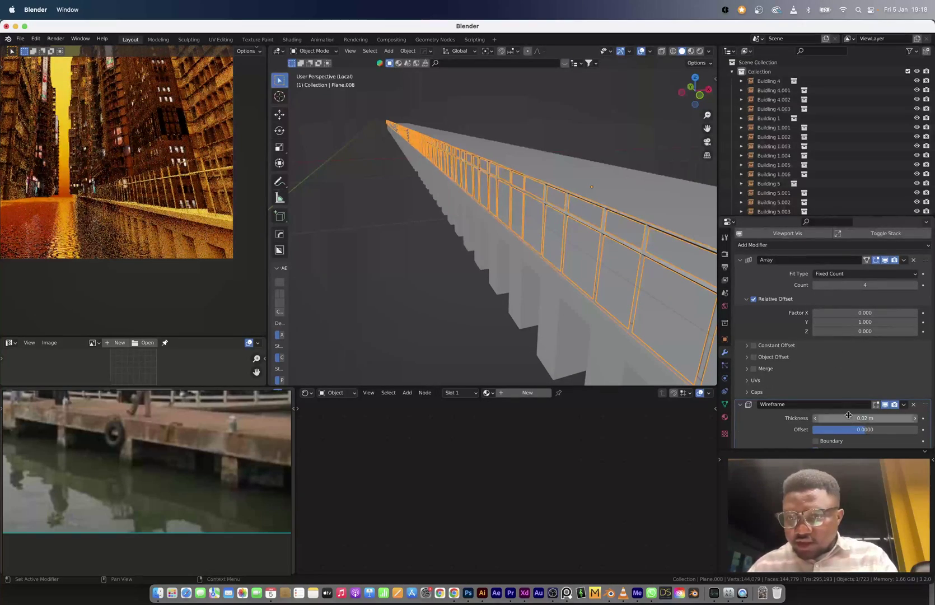
{"action": "left_click_drag", "start_coordinate": [865, 418], "coordinate": [893, 417]}
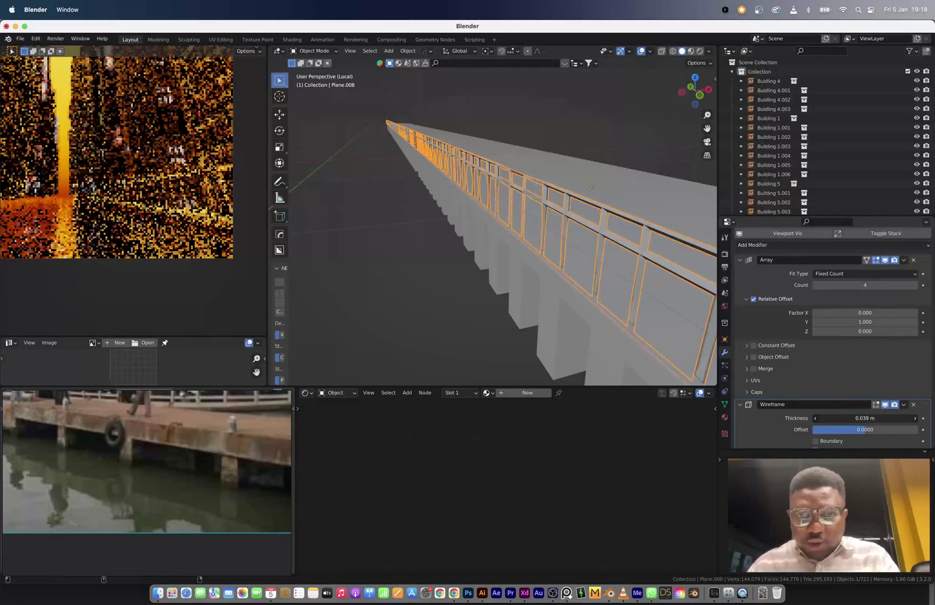
{"action": "left_click", "coordinate": [583, 278]}
{"action": "middle_click_drag", "start_coordinate": [585, 276], "coordinate": [591, 252]}
- Switch to the Chrome browser and look up unsplash
{"action": "key", "text": "ctrl+Right"}
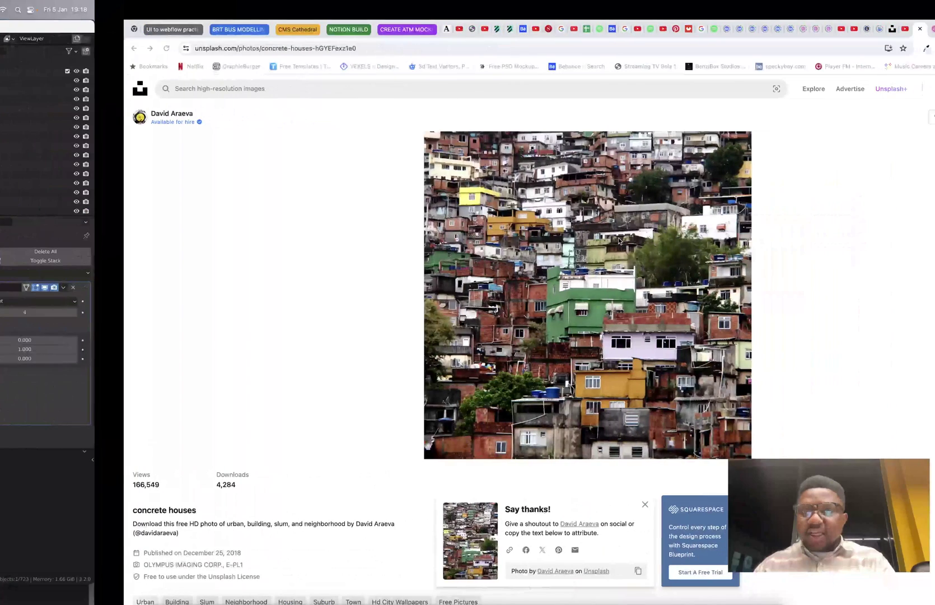
{"action": "key", "text": "ctrl+Right"}
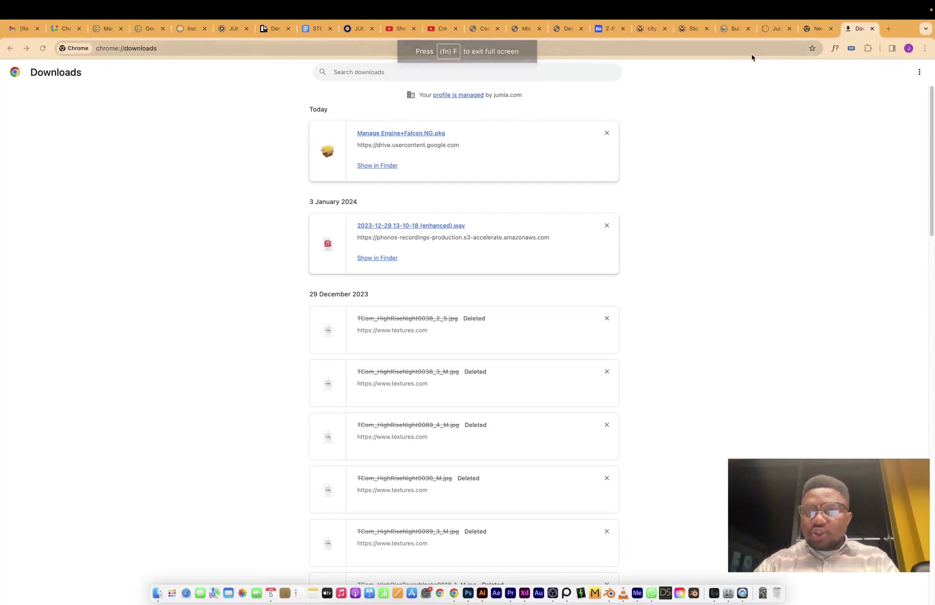
{"action": "left_click", "coordinate": [751, 56]}
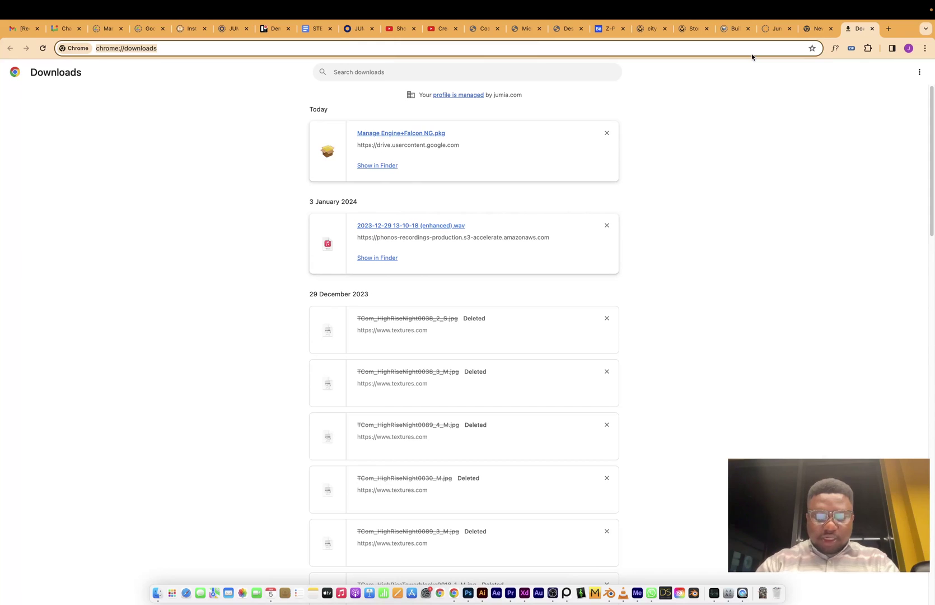
{"action": "type", "text": "unsplash"}
{"action": "key", "text": "Return"}
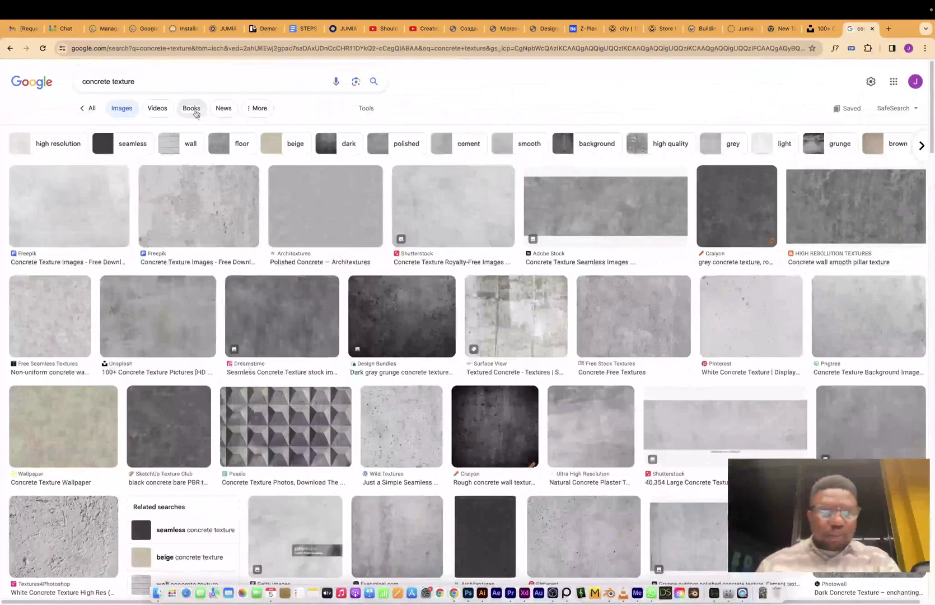
- Search Google Images for "concrete texture with water drip"
{"action": "type", "text": "with wa"}
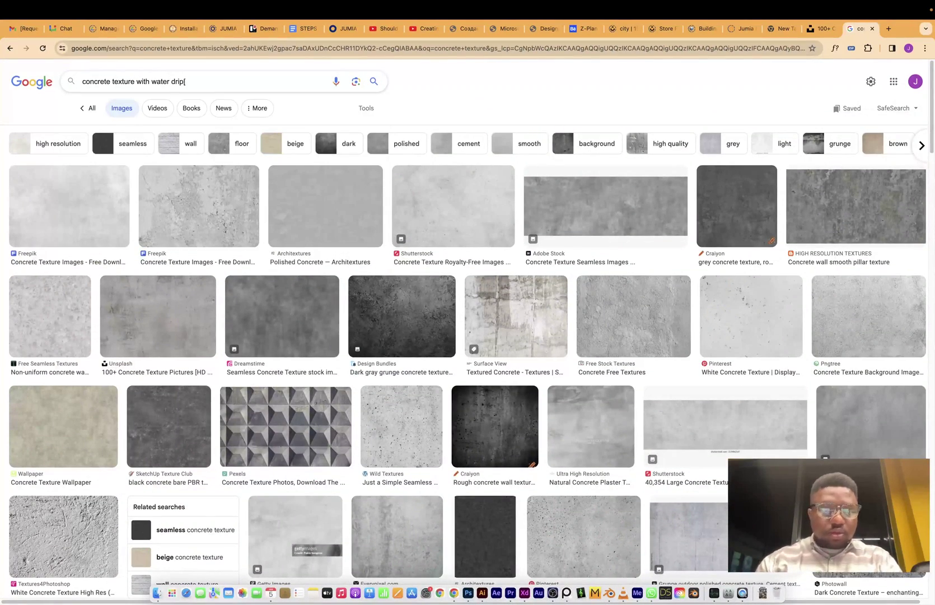
{"action": "type", "text": "ter drip"}
{"action": "key", "text": "Return"}
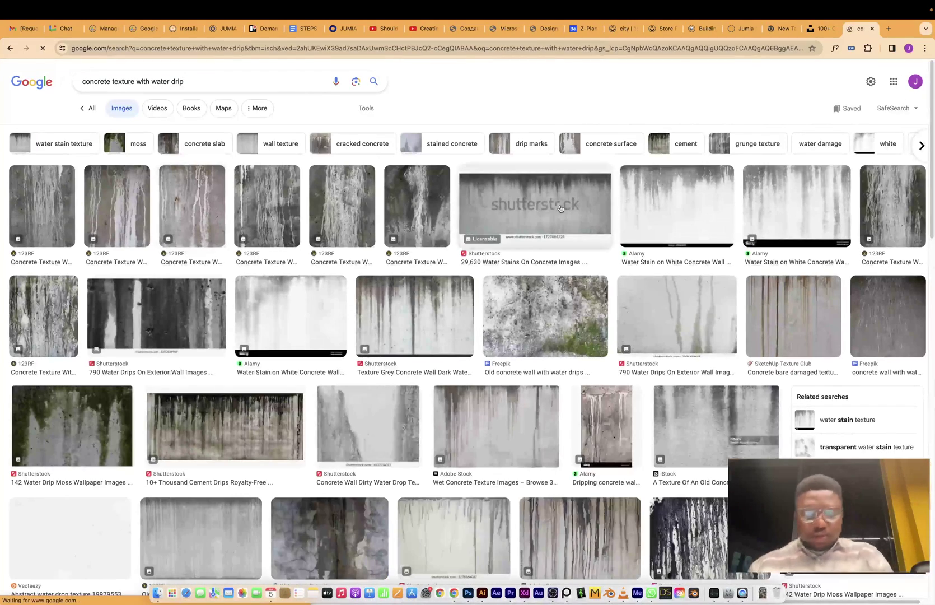
- Save the Adobe Stock image of the rendered concrete wall with cracks and watermarks to Downloads and check the recent downloads
{"action": "left_click", "coordinate": [812, 227]}
{"action": "right_click", "coordinate": [681, 231]}
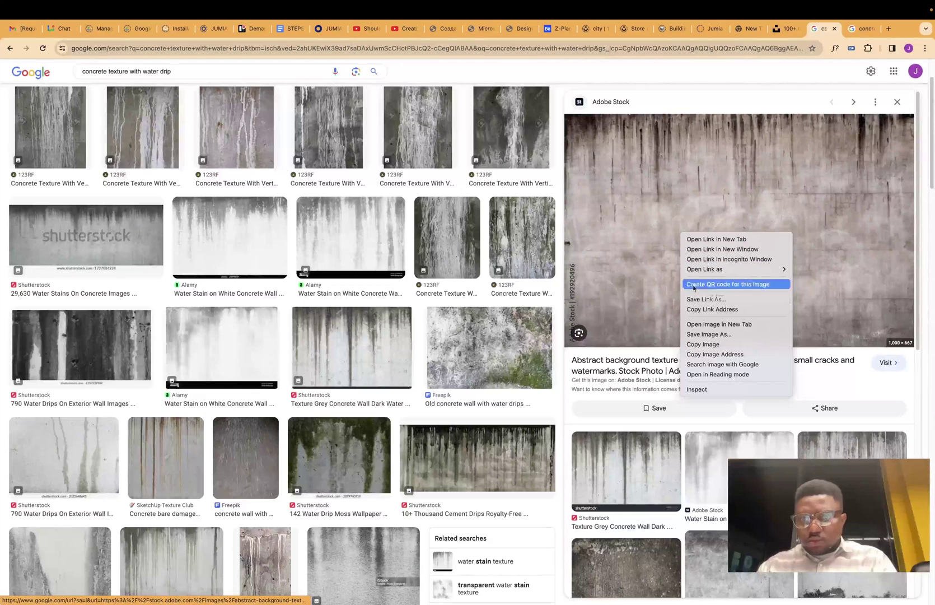
{"action": "left_click", "coordinate": [701, 344]}
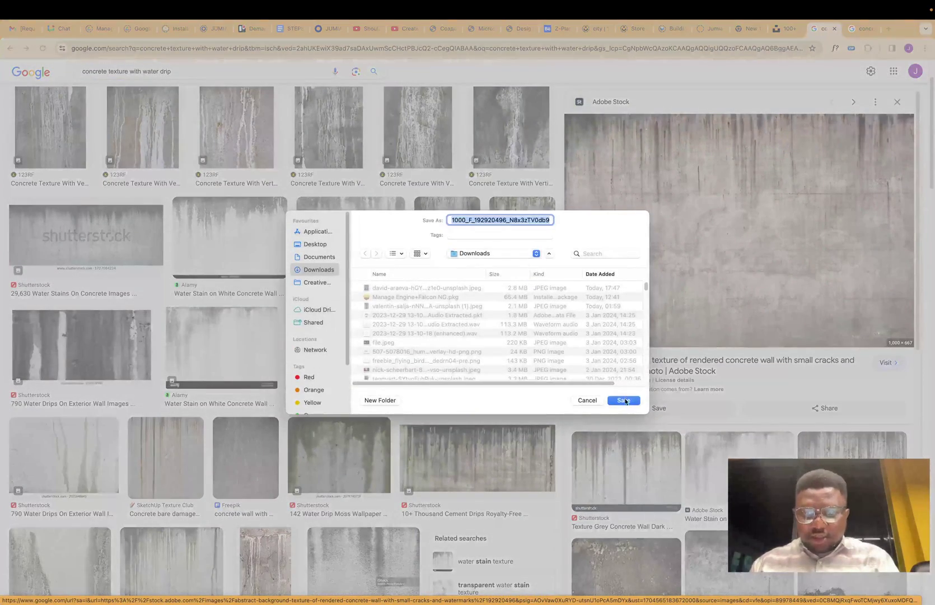
{"action": "left_click", "coordinate": [623, 401]}
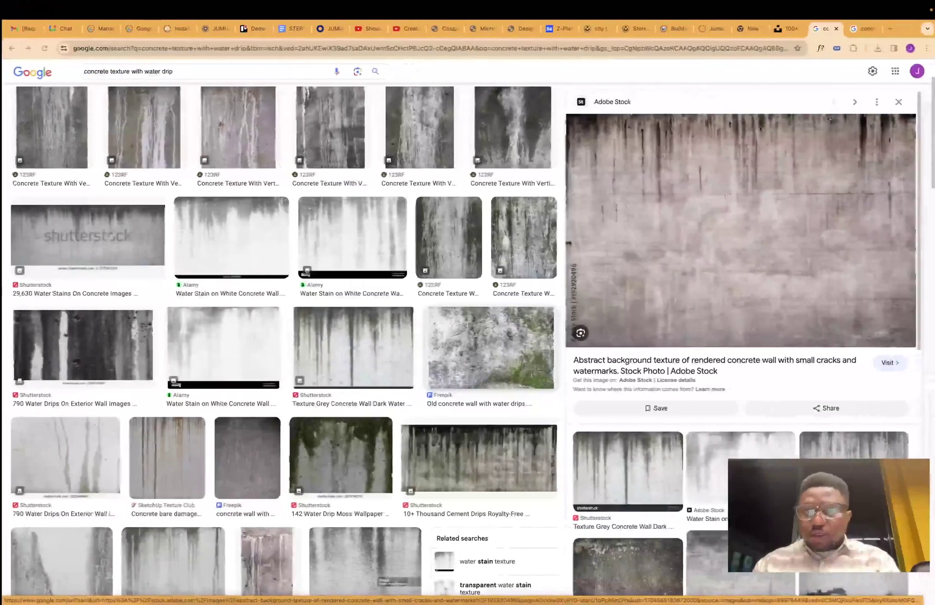
{"action": "left_click", "coordinate": [875, 49]}
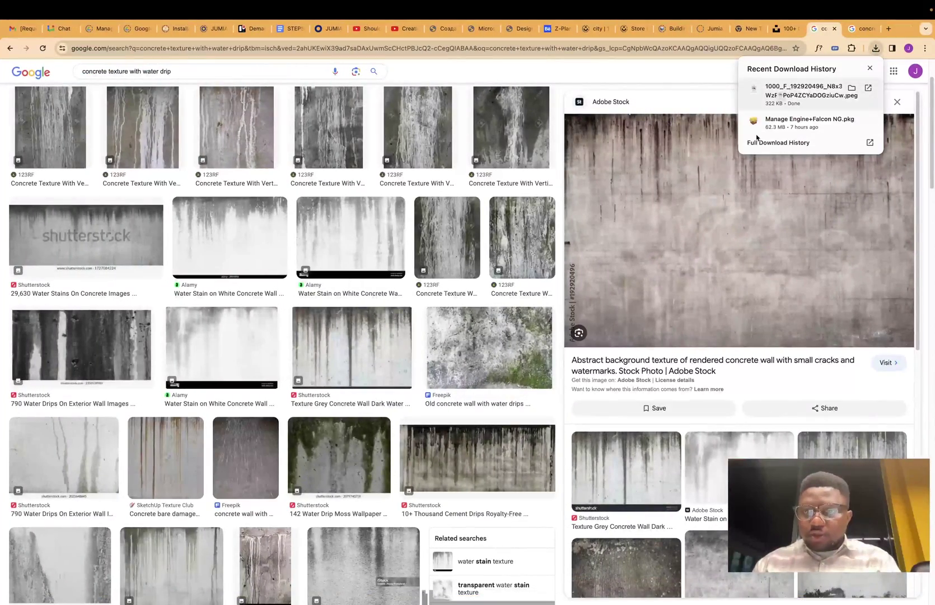
- Switch to Blender, unwrap the whole dock with Project from View in the left view, and scale up its UVs
{"action": "key", "text": "super+Tab"}
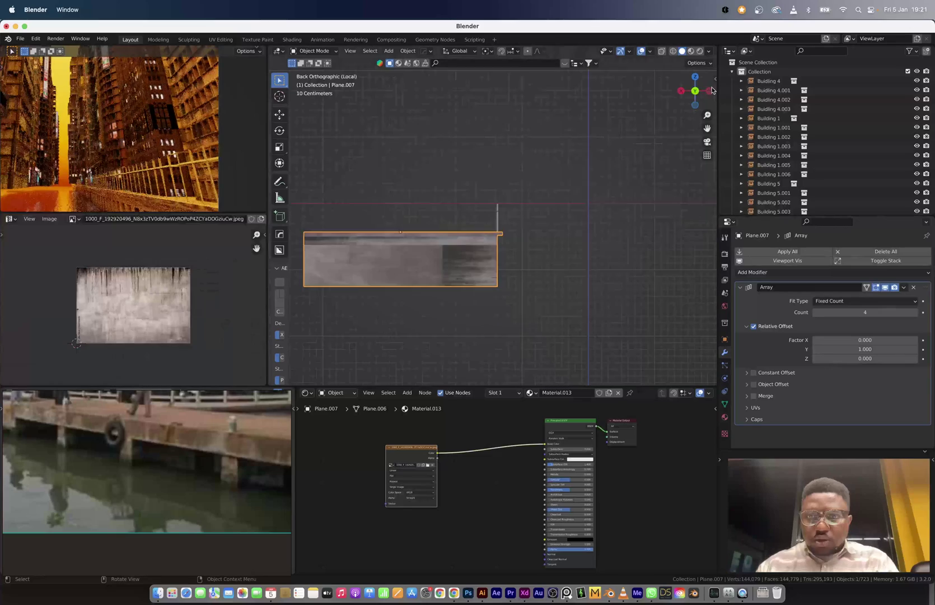
{"action": "left_click", "coordinate": [710, 91]}
{"action": "key", "text": "Tab"}
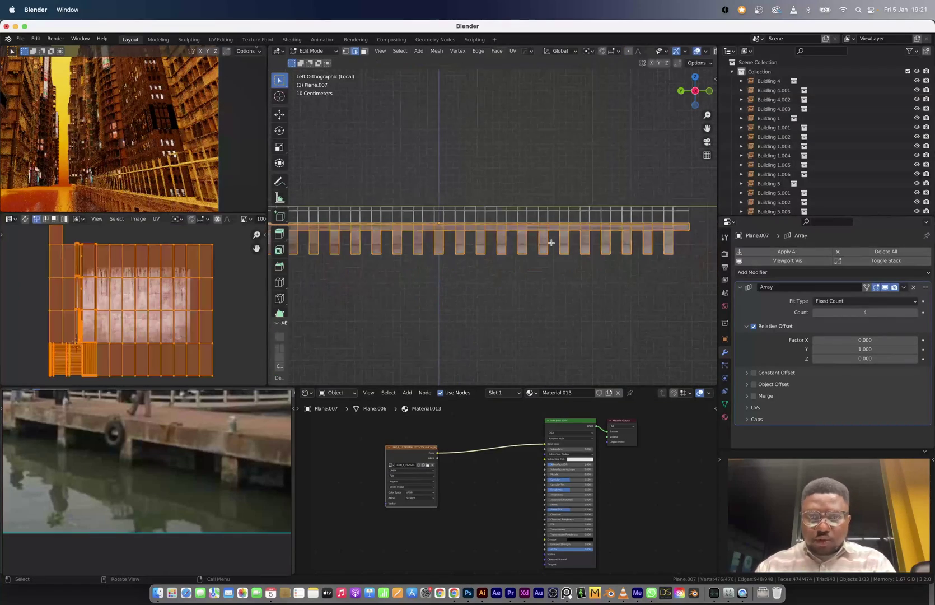
{"action": "key", "text": "u"}
{"action": "left_click", "coordinate": [526, 309]}
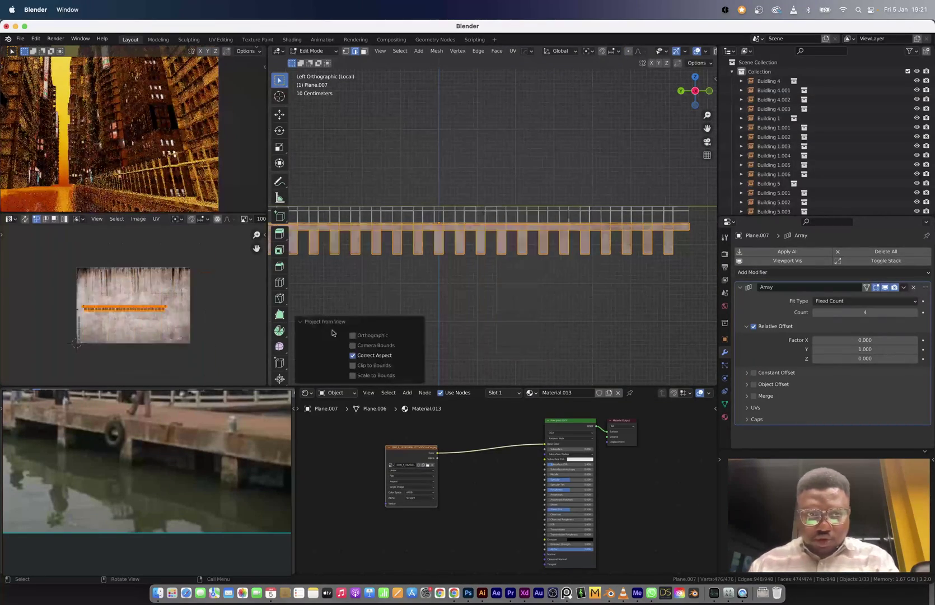
{"action": "key", "text": "s"}
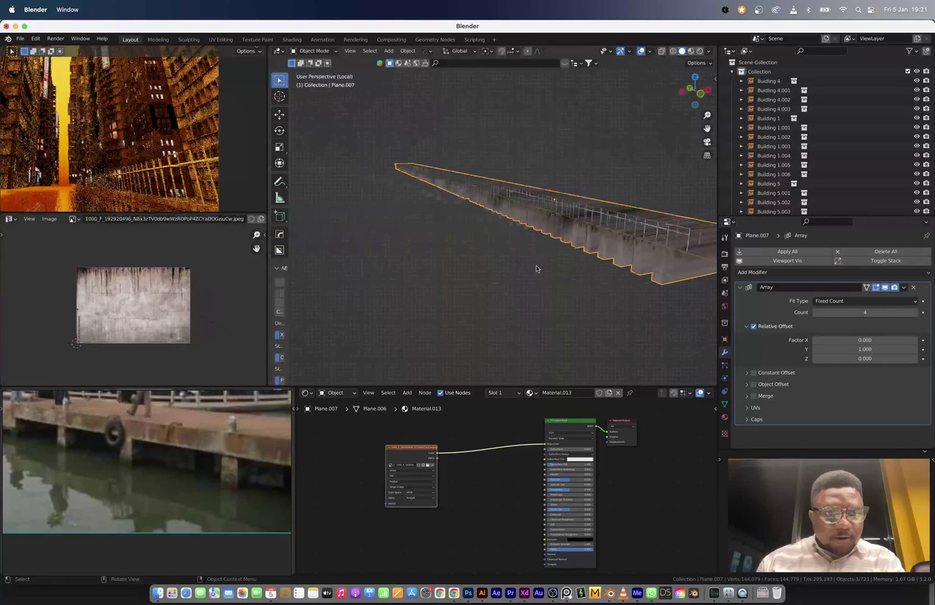
- Select the deck's top and end faces as a face loop and unwrap them with Cube Projection
{"action": "middle_click_drag", "start_coordinate": [536, 268], "coordinate": [522, 200]}
{"action": "scroll", "coordinate": [558, 217], "scroll_direction": "up", "scroll_amount": 3}
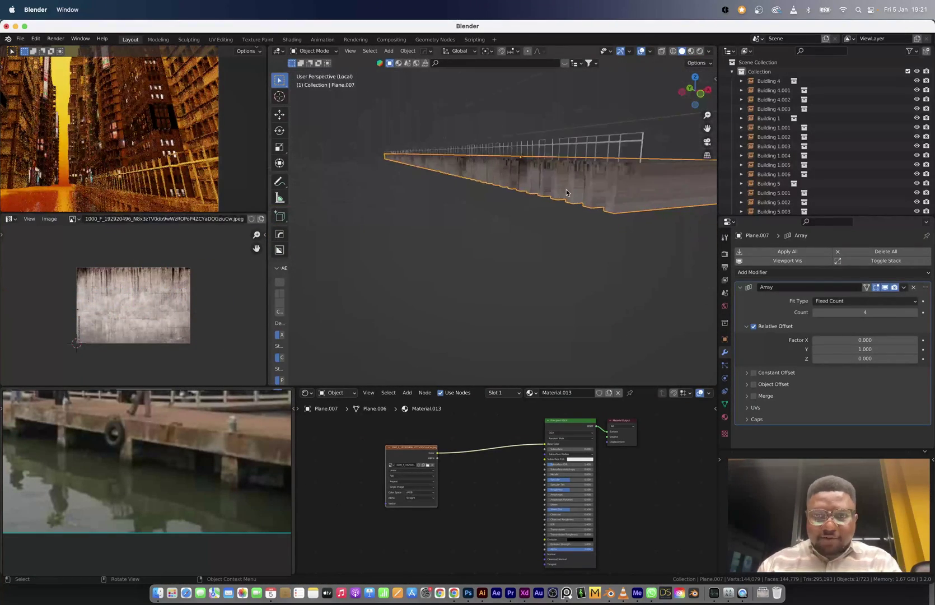
{"action": "scroll", "coordinate": [626, 219], "scroll_direction": "down", "scroll_amount": 3}
{"action": "key", "text": "Tab"}
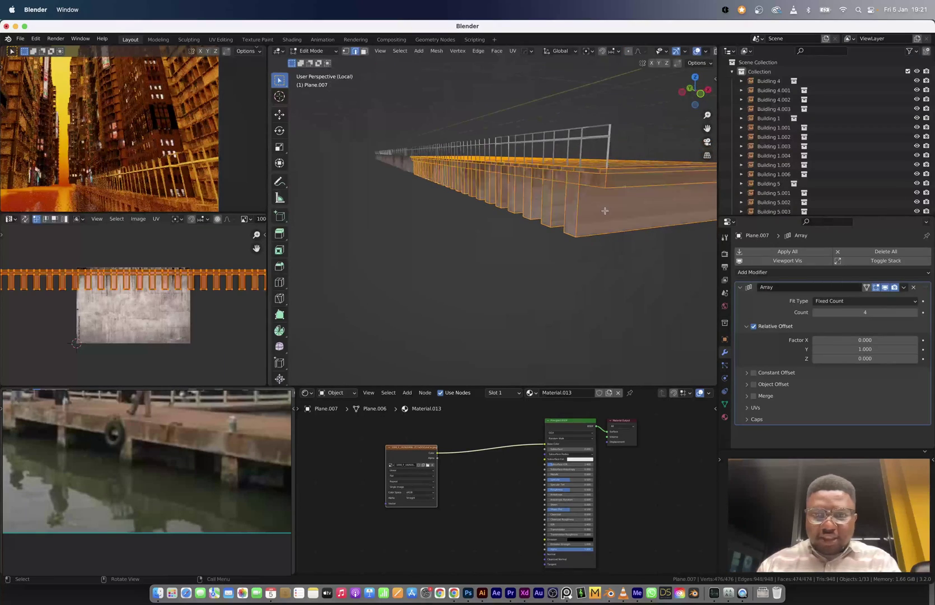
{"action": "key", "text": "3"}
{"action": "left_click", "coordinate": [632, 169], "text": "alt"}
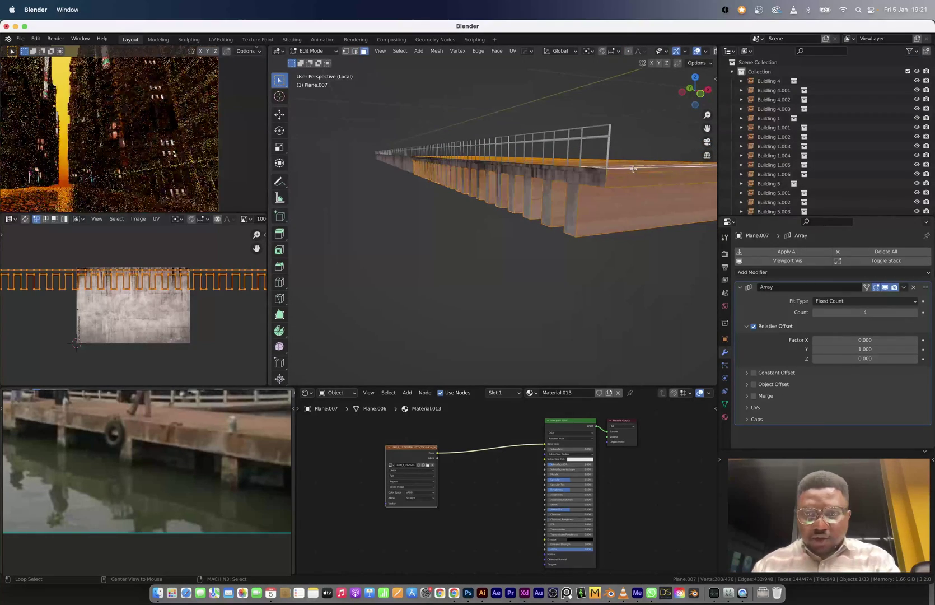
{"action": "key", "text": "u"}
{"action": "left_click", "coordinate": [618, 155]}
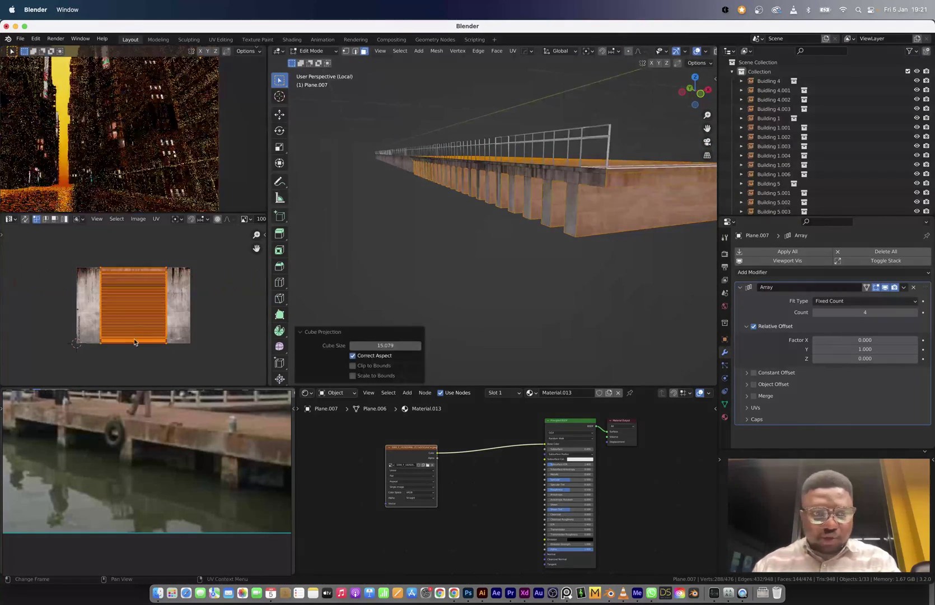
- Scale up the selected deck faces' UVs, move them vertically over the concrete image, and return to Object Mode
{"action": "key", "text": "s"}
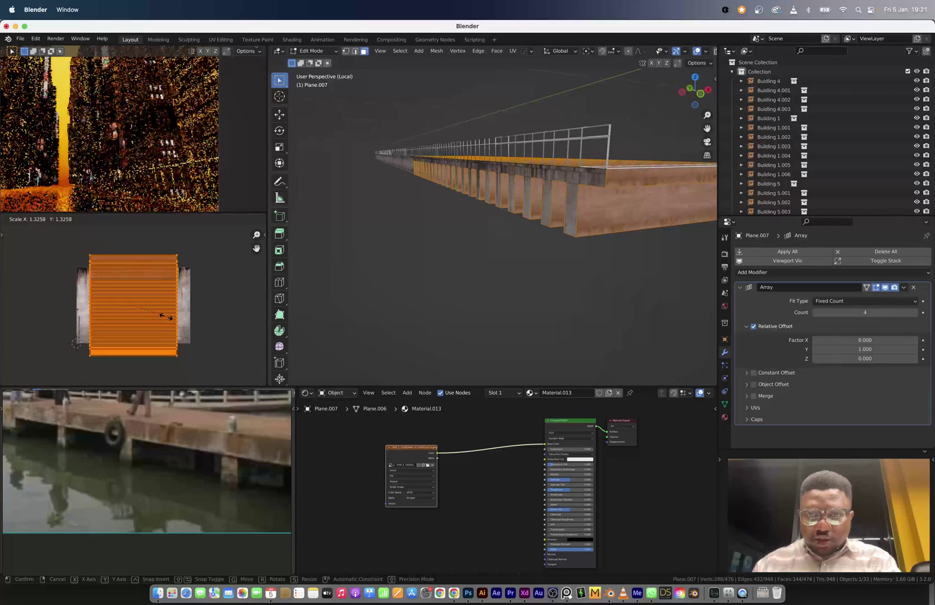
{"action": "left_click", "coordinate": [168, 316]}
{"action": "key", "text": "g"}
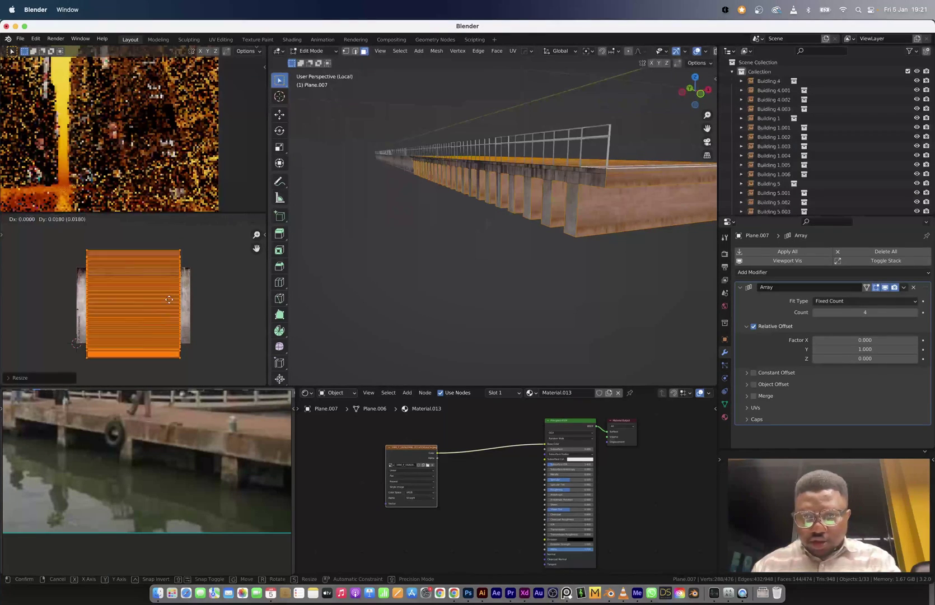
{"action": "left_click", "coordinate": [178, 306]}
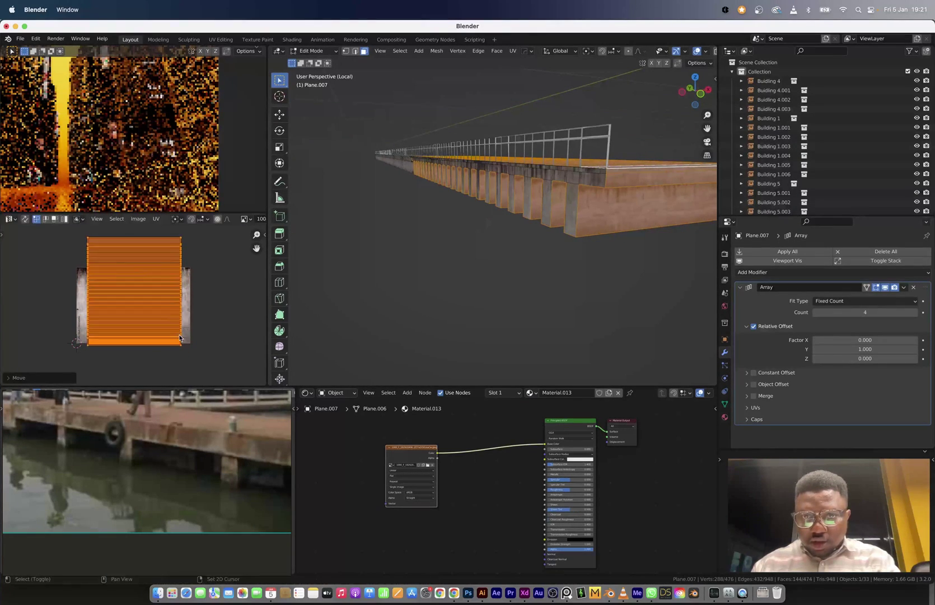
{"action": "key", "text": "Tab"}
{"action": "middle_click_drag", "start_coordinate": [646, 251], "coordinate": [549, 205]}
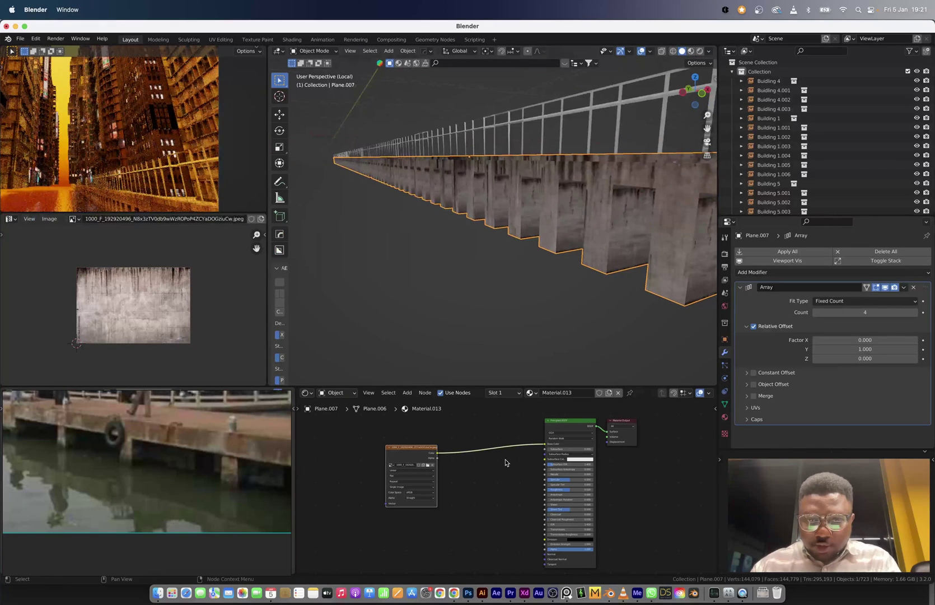
- Insert an RGB Curves node between the concrete image texture and Base Color, and shape its curve into an S for contrast
{"action": "key", "text": "shift+a"}
{"action": "type", "text": "scurve"}
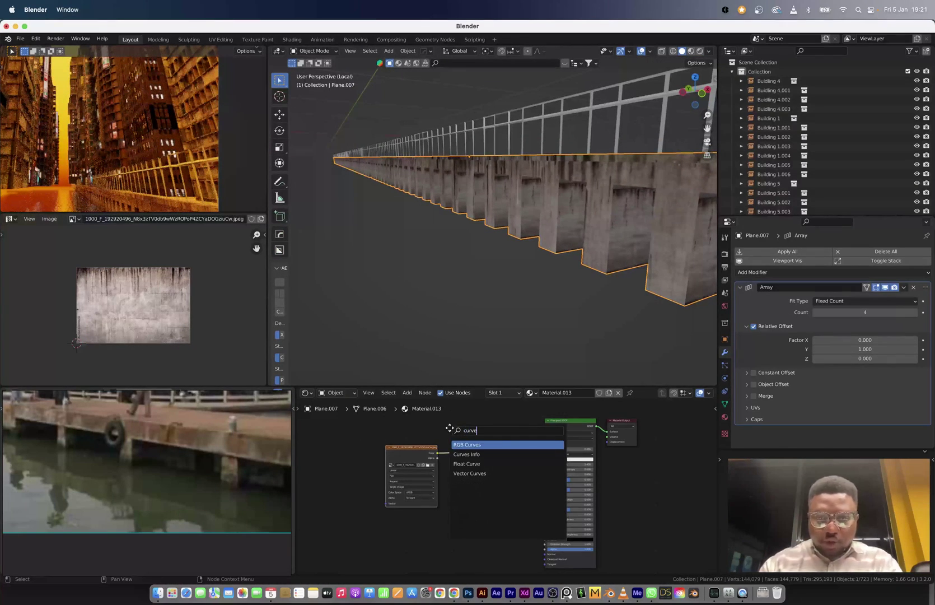
{"action": "key", "text": "Return"}
{"action": "left_click", "coordinate": [454, 429]}
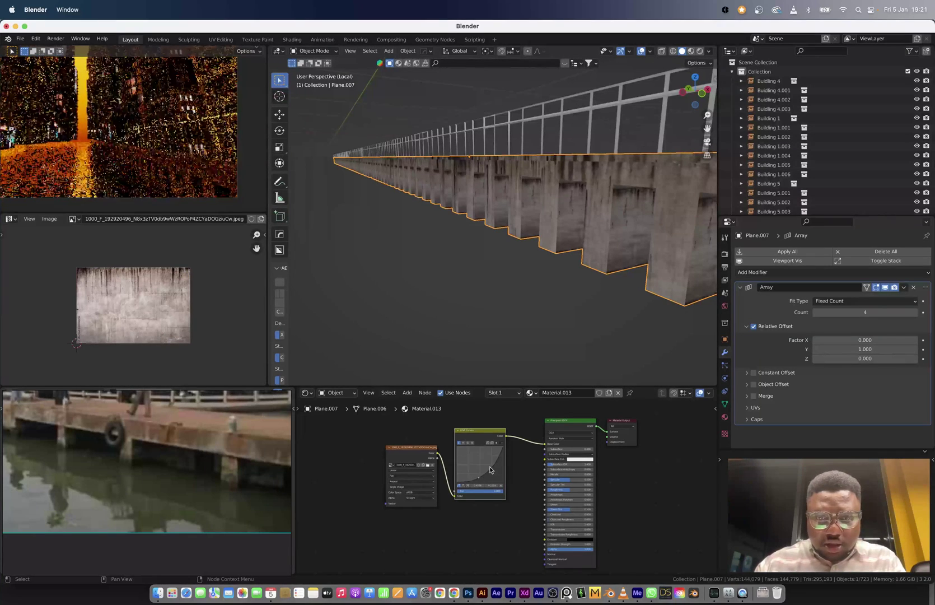
{"action": "left_click_drag", "start_coordinate": [493, 465], "coordinate": [487, 461]}
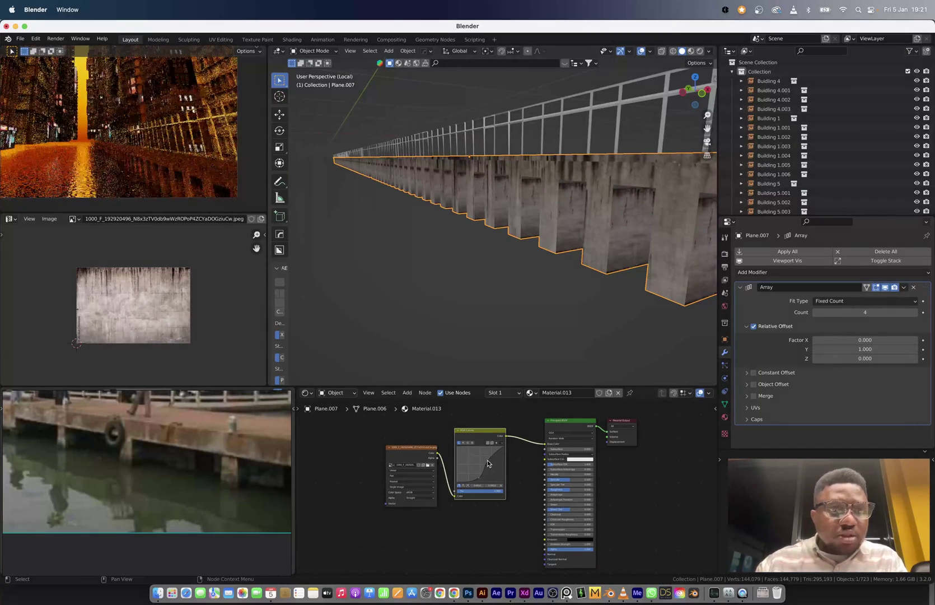
- Give the railing a new material, replacing the Principled BSDF with a Diffuse BSDF connected to the Material Output's Surface
{"action": "left_click", "coordinate": [562, 118]}
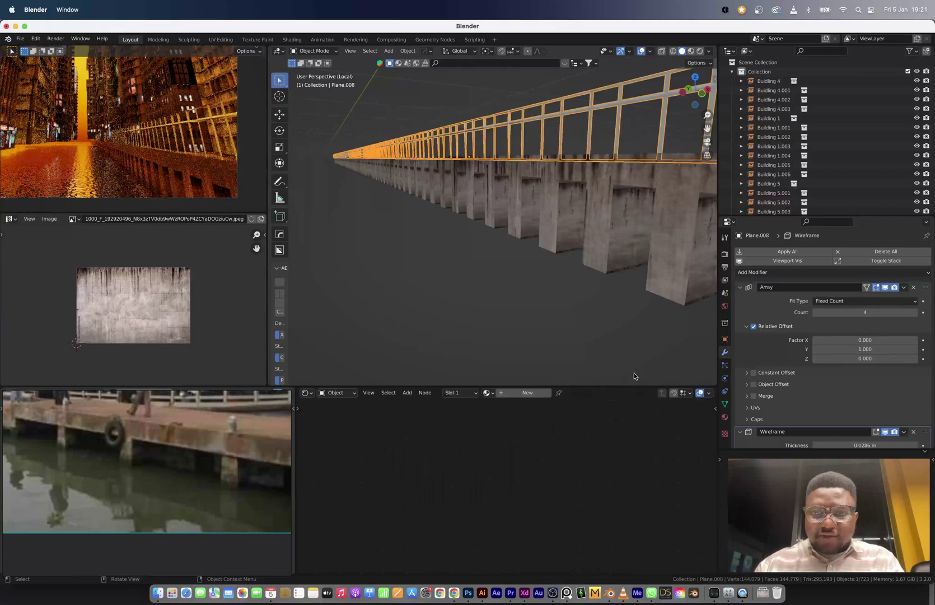
{"action": "left_click", "coordinate": [527, 392]}
{"action": "key", "text": "x"}
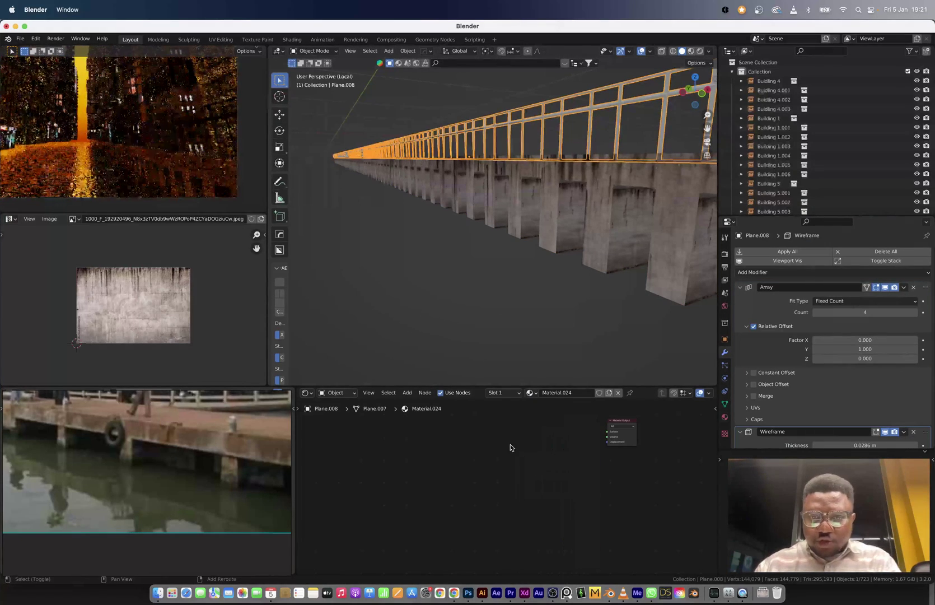
{"action": "key", "text": "shift+a"}
{"action": "type", "text": "difu"}
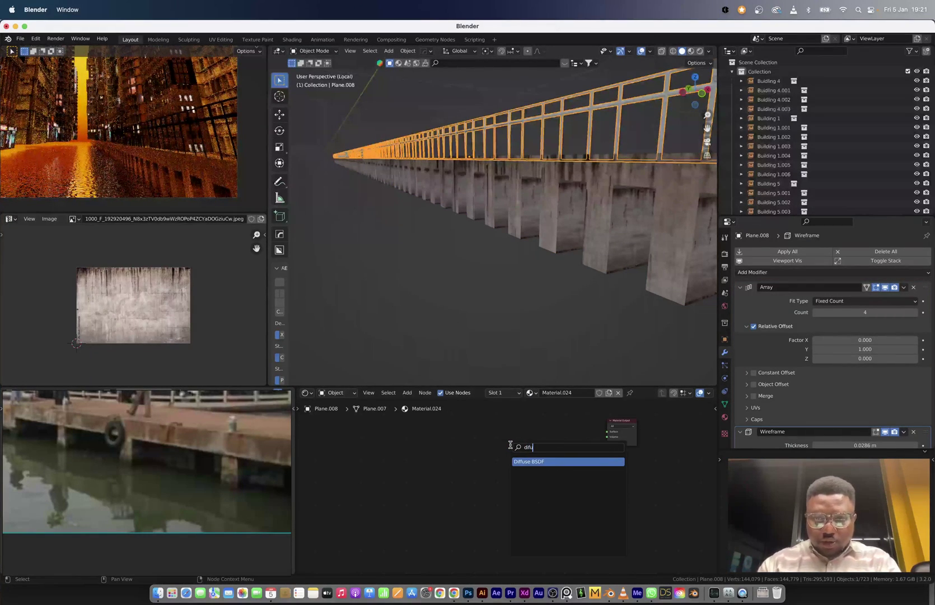
{"action": "key", "text": "Return"}
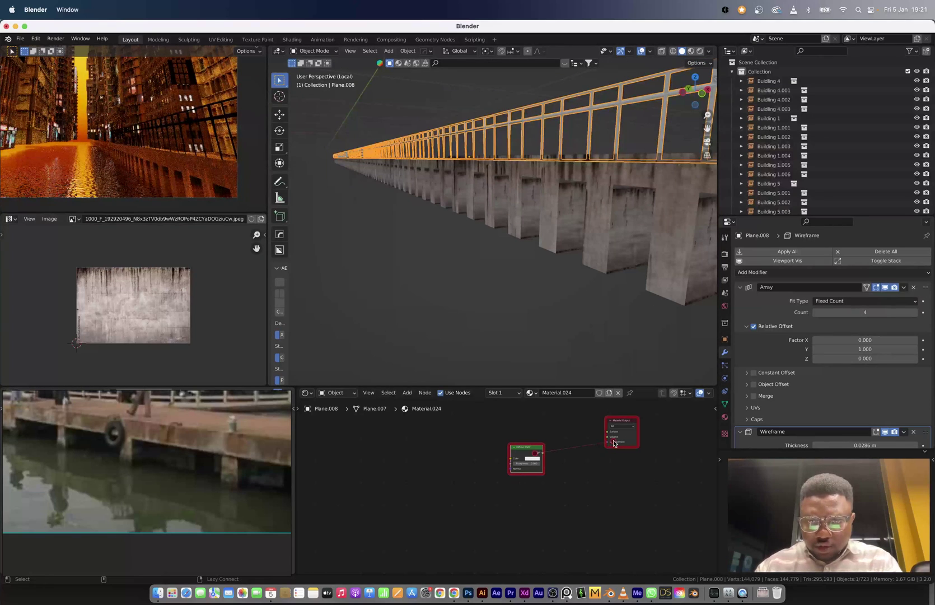
{"action": "right_click_drag", "start_coordinate": [613, 442], "coordinate": [614, 442], "text": "alt"}
- Darken the railing material's diffuse color to black
{"action": "left_click", "coordinate": [531, 459]}
{"action": "left_click_drag", "start_coordinate": [565, 399], "coordinate": [565, 428]}
{"action": "scroll", "coordinate": [551, 201], "scroll_direction": "down", "scroll_amount": 4}
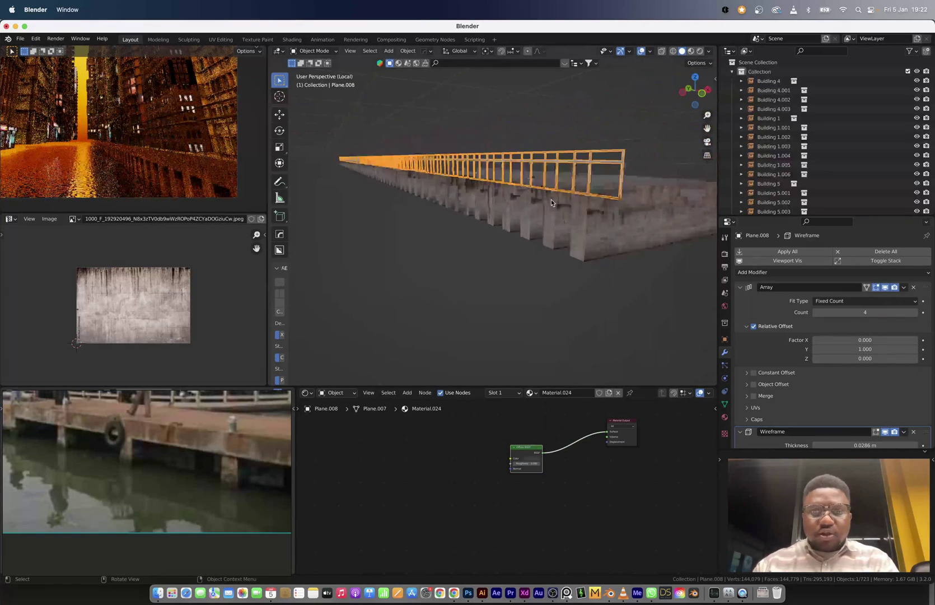
{"action": "middle_click_drag", "start_coordinate": [551, 199], "coordinate": [585, 163]}
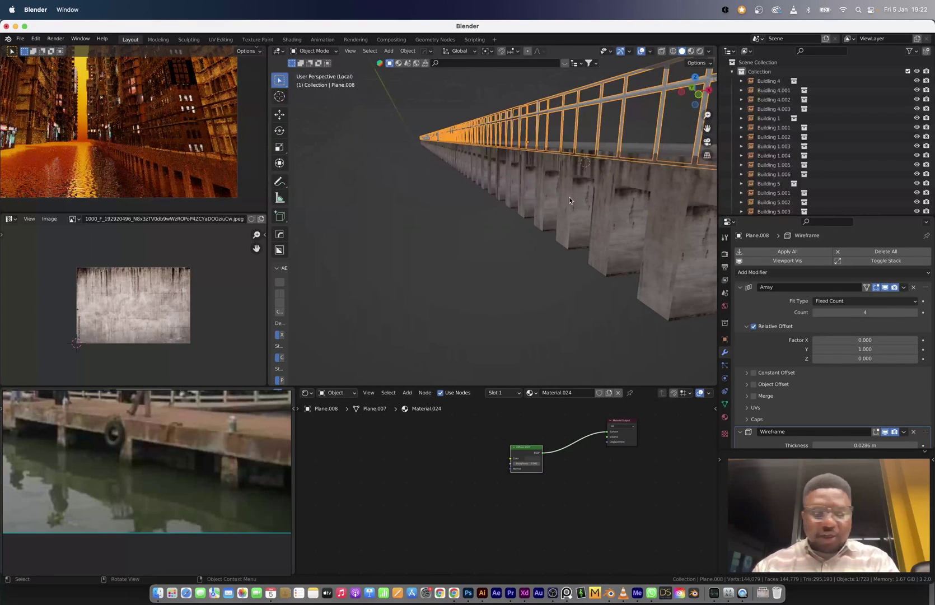
{"action": "scroll", "coordinate": [157, 470], "scroll_direction": "up", "scroll_amount": 3}
- Check the tire in the dock reference image, search Sketchfab for "tire", and import the Dirty Old Tires model
{"action": "middle_click_drag", "start_coordinate": [120, 445], "coordinate": [135, 490]}
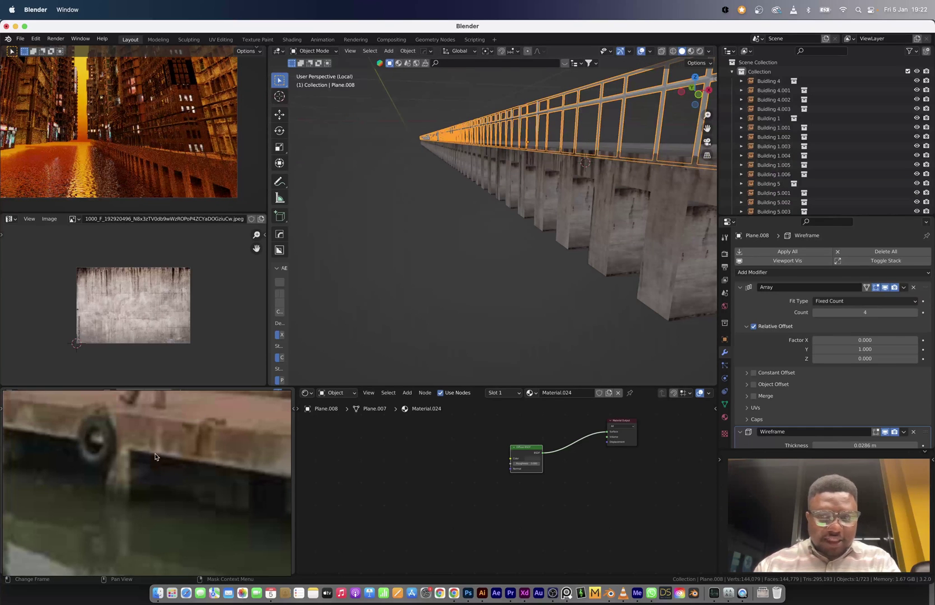
{"action": "key", "text": "n"}
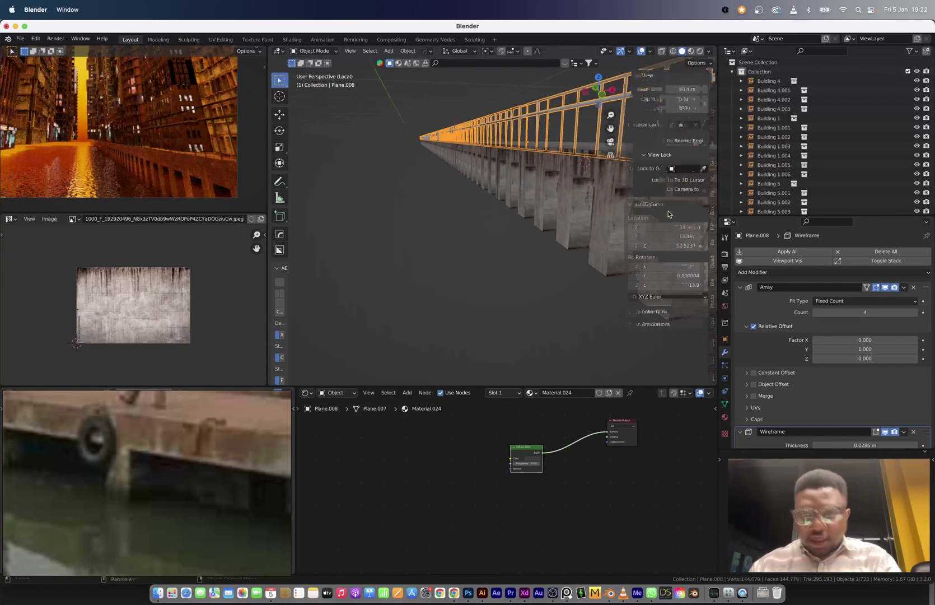
{"action": "left_click", "coordinate": [713, 155]}
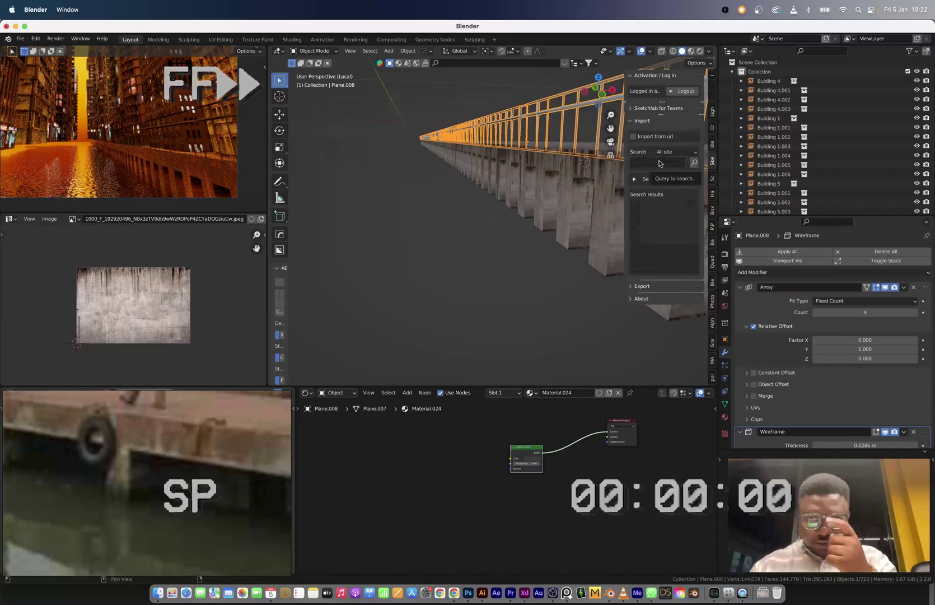
{"action": "left_click", "coordinate": [661, 162]}
{"action": "type", "text": "tire"}
{"action": "key", "text": "Return"}
{"action": "left_click", "coordinate": [664, 243]}
{"action": "left_click", "coordinate": [532, 301]}
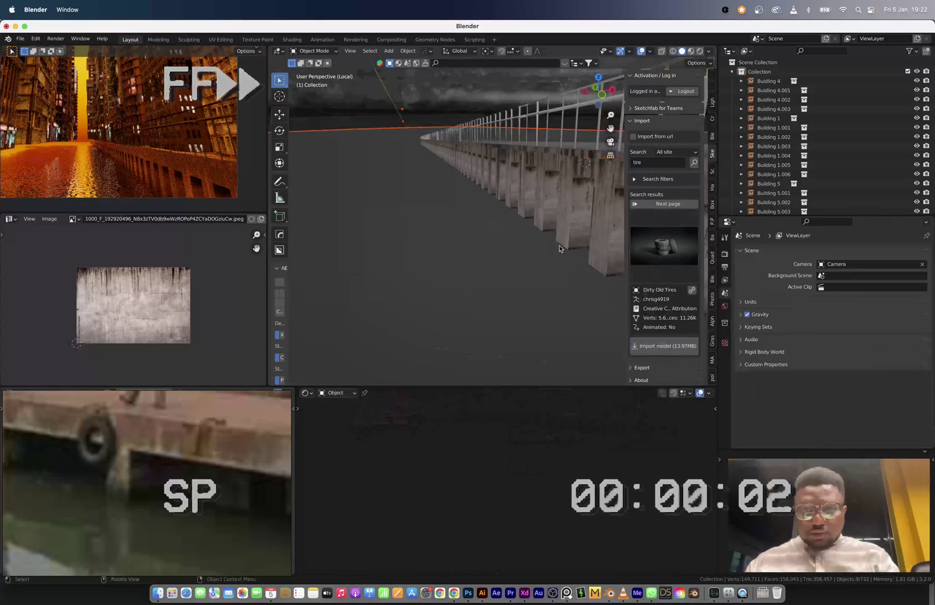
- Reduce the imported model to a single tire and place it upright against the dock's water-facing side
{"action": "left_click", "coordinate": [520, 224]}
{"action": "scroll", "coordinate": [918, 313], "scroll_direction": "down", "scroll_amount": 5}
{"action": "left_click", "coordinate": [916, 406]}
{"action": "key", "text": "ctrl+a"}
{"action": "left_click", "coordinate": [485, 195]}
{"action": "left_click", "coordinate": [471, 196]}
{"action": "key", "text": "a"}
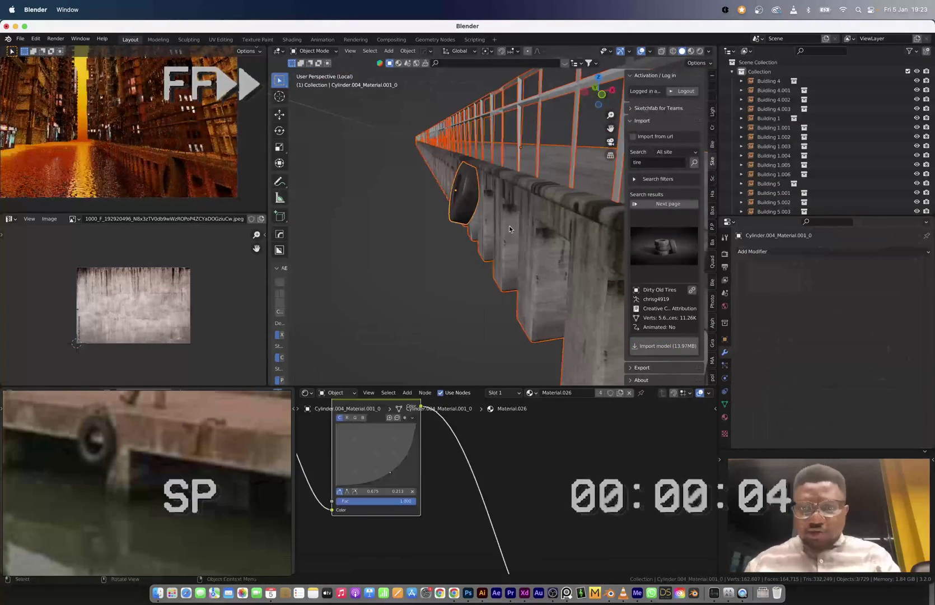
{"action": "key", "text": "ctrl+a"}
{"action": "left_click", "coordinate": [509, 225]}
{"action": "left_click", "coordinate": [474, 203]}
- Make a linked duplicate of the tire along the Y axis and repeat the duplication down the length of the dock
{"action": "middle_click_drag", "start_coordinate": [487, 204], "coordinate": [515, 203]}
{"action": "key", "text": "shift+d"}
{"action": "key", "text": "y"}
{"action": "left_click", "coordinate": [434, 206]}
{"action": "key", "text": "shift+r"}
{"action": "key", "text": "shift+r"}
{"action": "key", "text": "shift+r"}
{"action": "key", "text": "shift+r"}
{"action": "key", "text": "shift+r"}
{"action": "key", "text": "shift+r"}
{"action": "key", "text": "shift+r"}
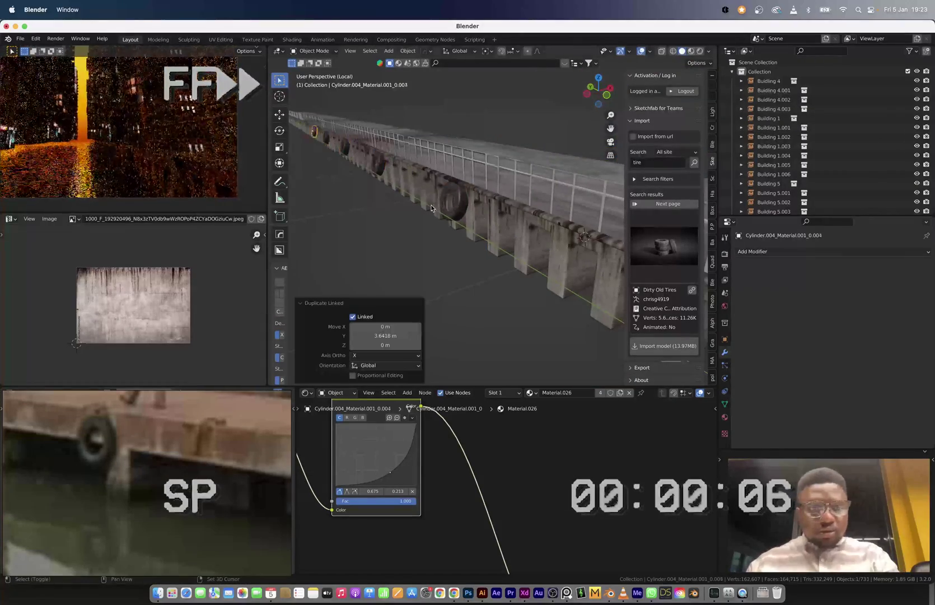
- In the front view, tilt the tires against the dock wall and move them about -0.013 m in X and 0.048 m in Z
{"action": "key", "text": "KP_1"}
{"action": "key", "text": "r"}
{"action": "key", "text": "g"}
{"action": "left_click", "coordinate": [546, 287]}
{"action": "middle_click_drag", "start_coordinate": [546, 286], "coordinate": [464, 240]}
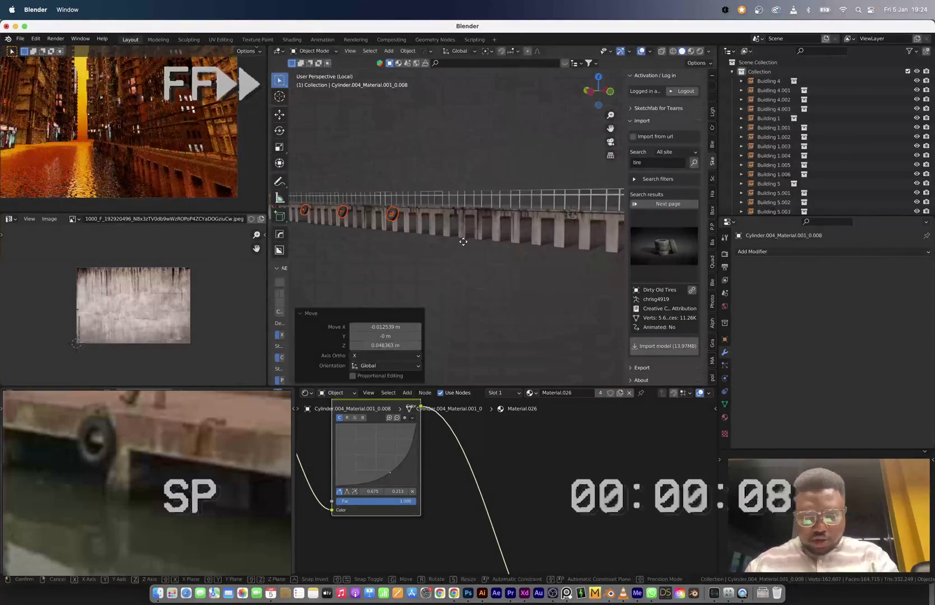
- Join the tires, select the whole dock assembly with its railing, and exit local view into the front view
{"action": "key", "text": "ctrl+j"}
{"action": "key", "text": "a"}
{"action": "key", "text": "slash"}
{"action": "left_click", "coordinate": [605, 91]}
{"action": "scroll", "coordinate": [503, 247], "scroll_direction": "up", "scroll_amount": 3}
{"action": "scroll", "coordinate": [503, 246], "scroll_direction": "down", "scroll_amount": 3}
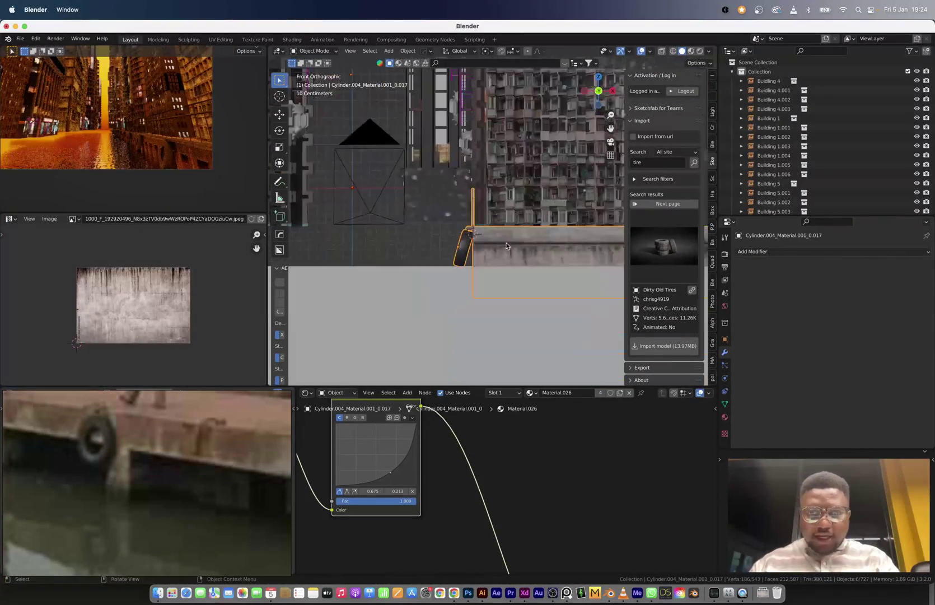
- Duplicate the dock, railing and tires along the negative X axis toward the opposite side of the water
{"action": "key", "text": "shift+d"}
{"action": "key", "text": "x"}
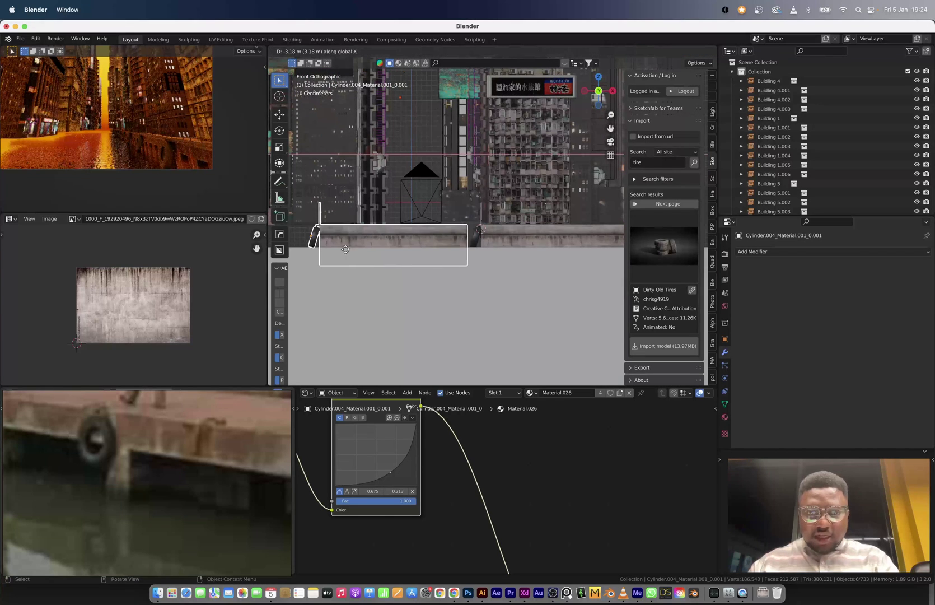
{"action": "left_click", "coordinate": [332, 244]}
{"action": "middle_click_drag", "start_coordinate": [430, 242], "coordinate": [500, 207], "text": "shift"}
- Mirror the duplicated dock with an X scale of -1 and move it along X to the opposite bank
{"action": "type", "text": "sx-1"}
{"action": "key", "text": "Return"}
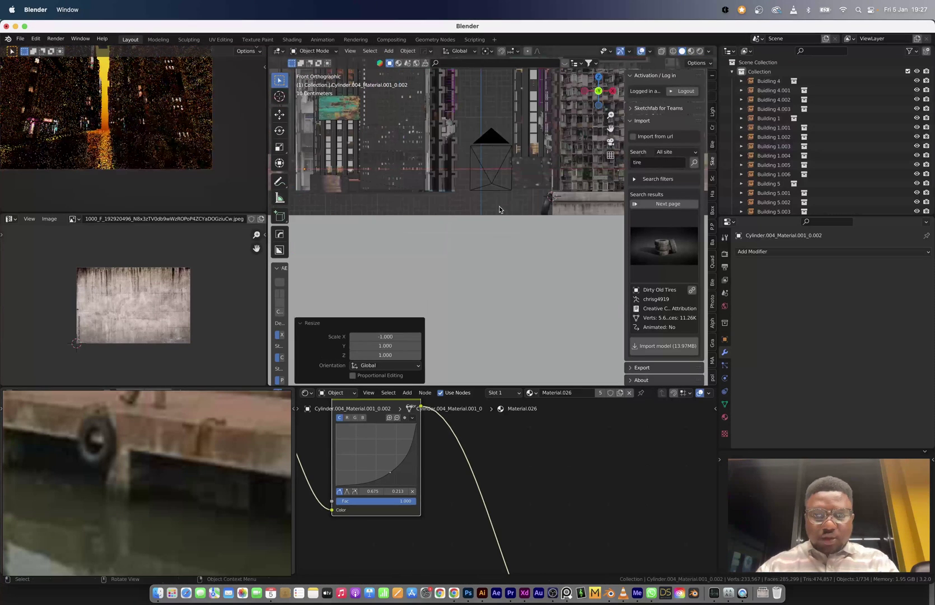
{"action": "scroll", "coordinate": [500, 213], "scroll_direction": "down", "scroll_amount": 4}
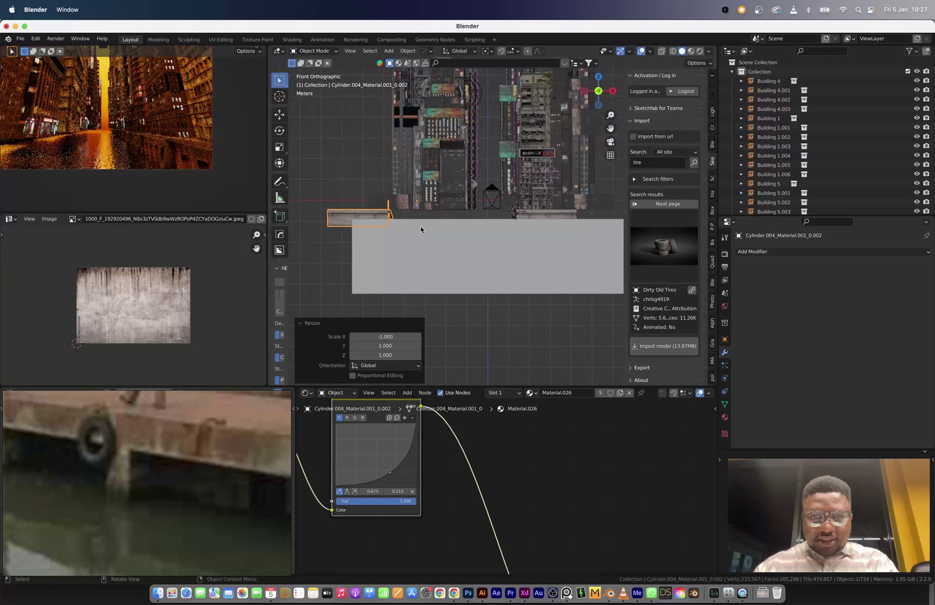
{"action": "scroll", "coordinate": [421, 226], "scroll_direction": "up", "scroll_amount": 3}
{"action": "key", "text": "g"}
{"action": "key", "text": "x"}
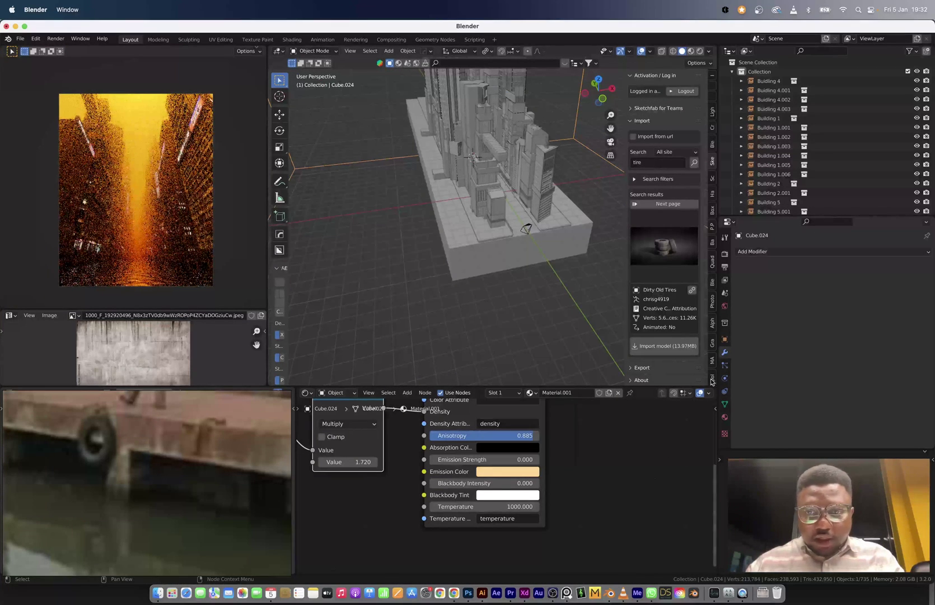
- Switch the shader nodes to the World shader and set the Sky Texture's Sun Intensity to 0.7
{"action": "middle_click_drag", "start_coordinate": [360, 416], "coordinate": [392, 476]}
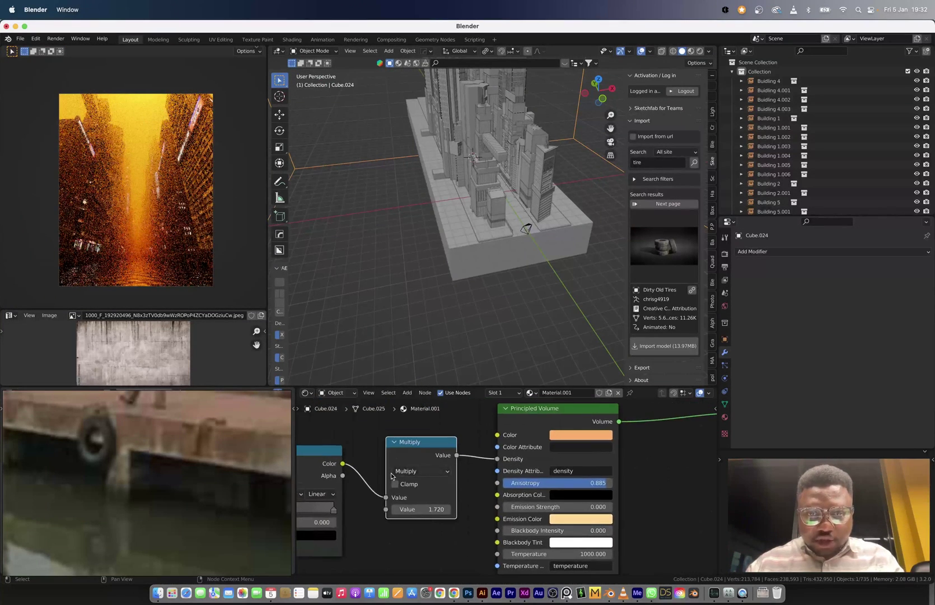
{"action": "left_click", "coordinate": [336, 392]}
{"action": "left_click", "coordinate": [336, 413]}
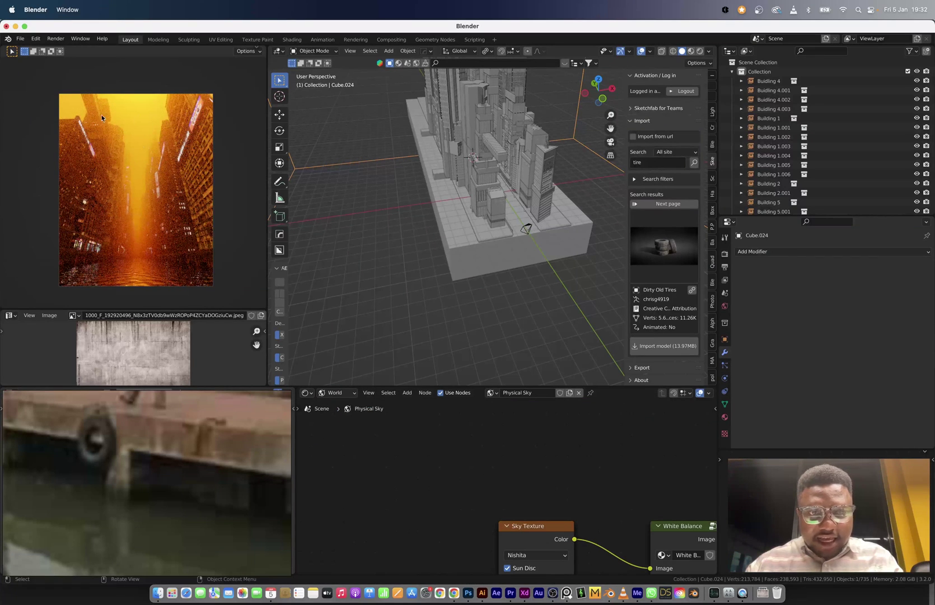
{"action": "scroll", "coordinate": [511, 490], "scroll_direction": "up", "scroll_amount": 1}
{"action": "middle_click_drag", "start_coordinate": [539, 538], "coordinate": [493, 455]}
{"action": "scroll", "coordinate": [502, 499], "scroll_direction": "up", "scroll_amount": 6}
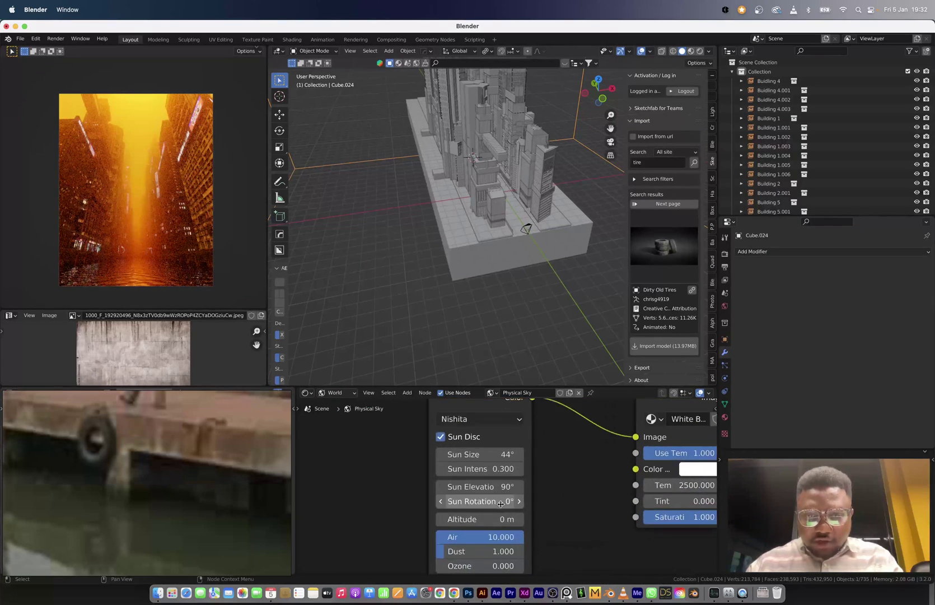
{"action": "left_click", "coordinate": [495, 467]}
{"action": "type", "text": ".7"}
{"action": "key", "text": "Return"}
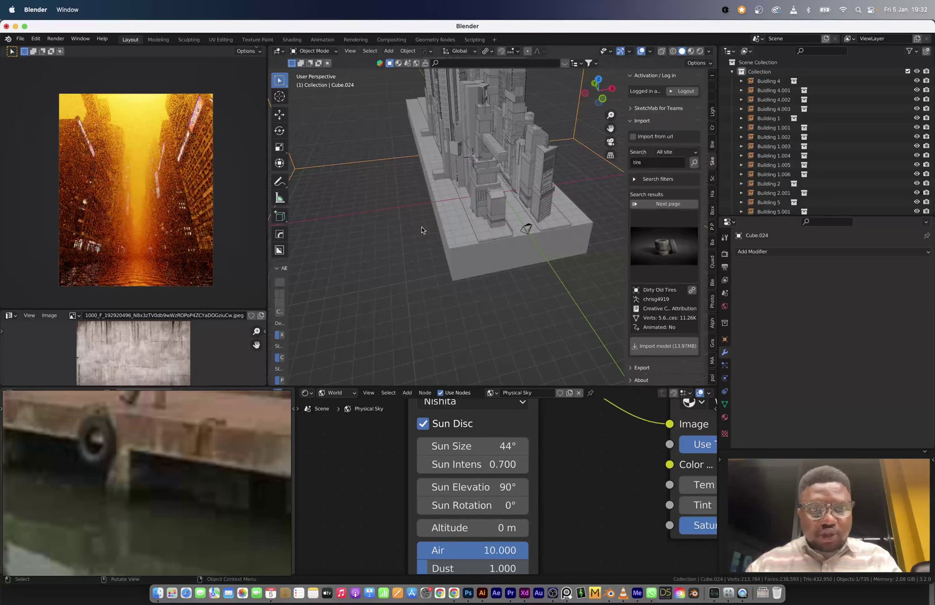
- Import the freebie_flying_birds_2 PNG overlay from the Downloads folder as an image plane
{"action": "middle_click_drag", "start_coordinate": [526, 222], "coordinate": [490, 297]}
{"action": "scroll", "coordinate": [512, 200], "scroll_direction": "up", "scroll_amount": 8}
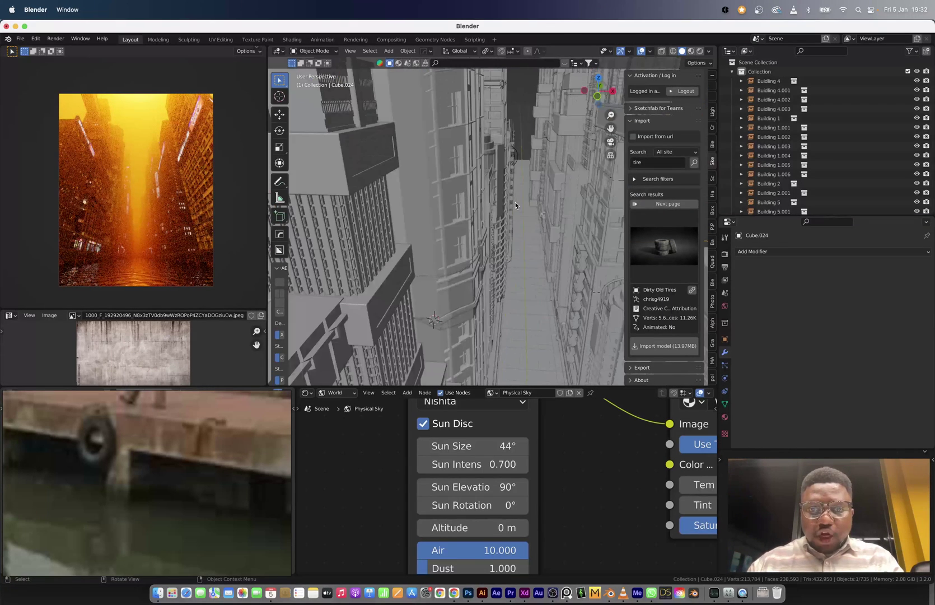
{"action": "scroll", "coordinate": [514, 201], "scroll_direction": "down", "scroll_amount": 8}
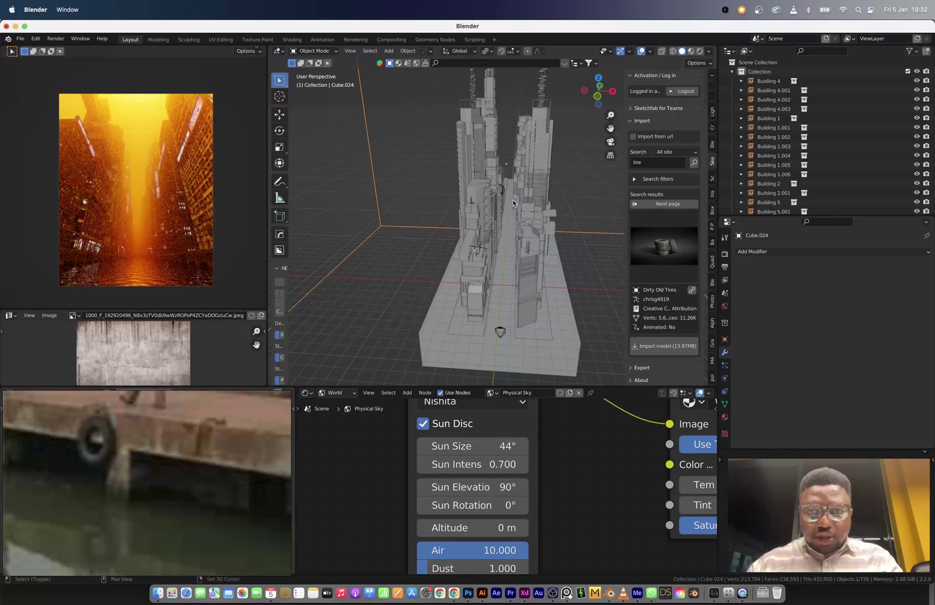
{"action": "key", "text": "shift+s"}
{"action": "key", "text": "shift+a"}
{"action": "mouse_move", "coordinate": [494, 301]}
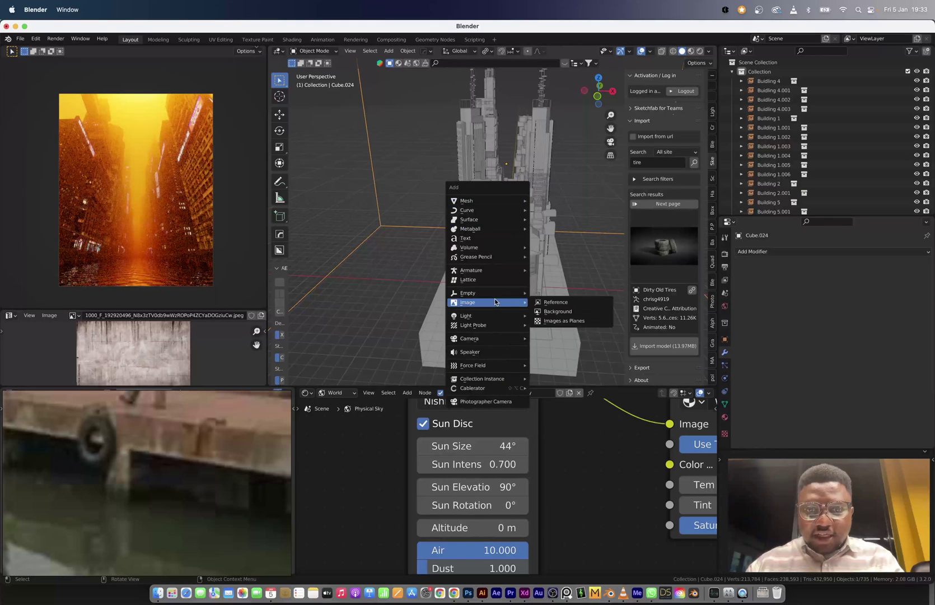
{"action": "left_click", "coordinate": [564, 320]}
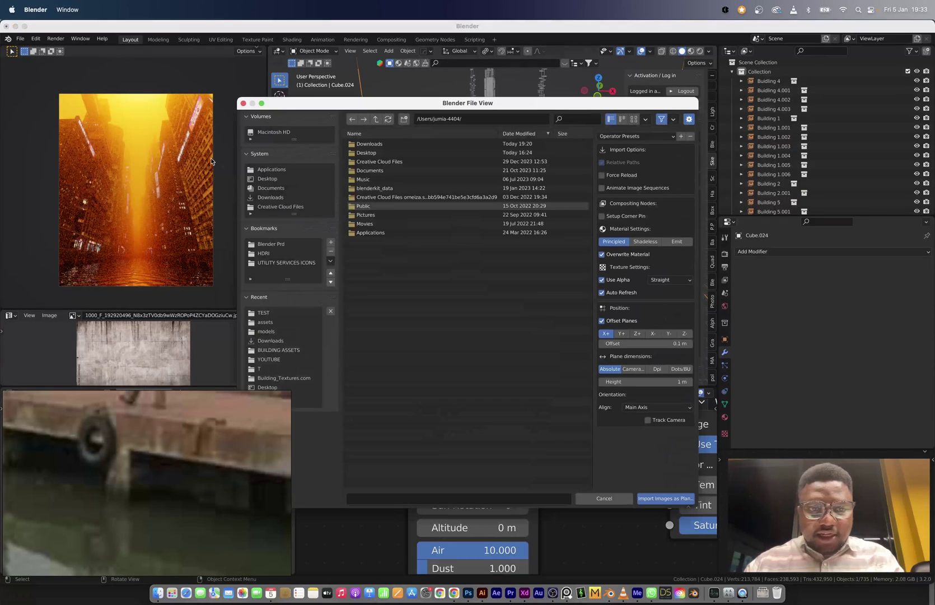
{"action": "left_click", "coordinate": [278, 197]}
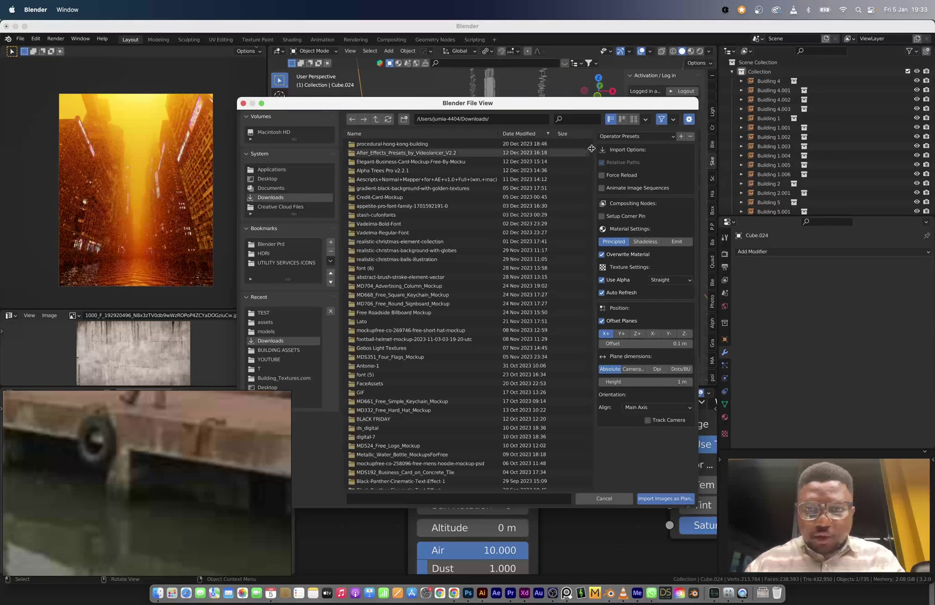
{"action": "left_click_drag", "start_coordinate": [592, 149], "coordinate": [592, 214]}
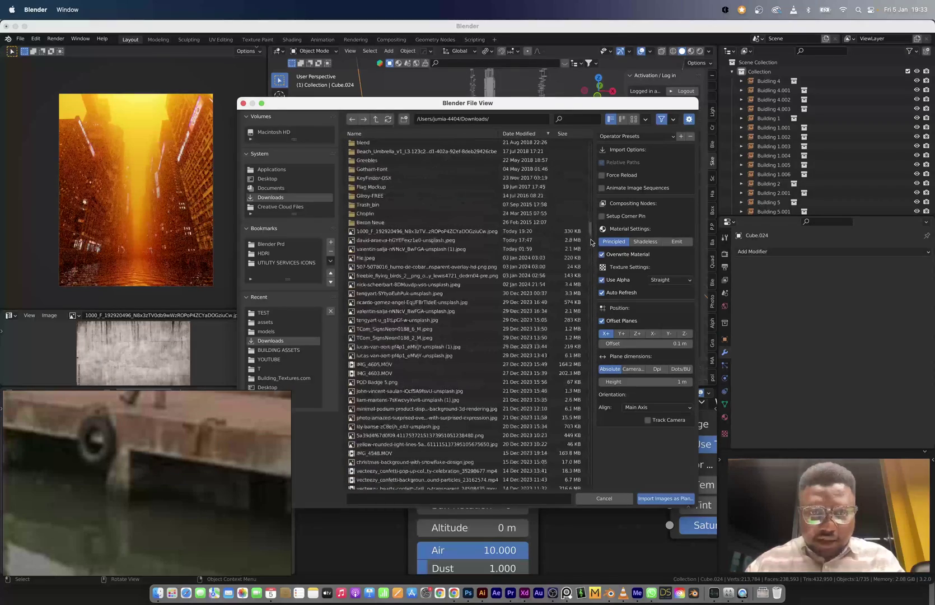
{"action": "double_click", "coordinate": [426, 275]}
- Limit the rendered camera preview to a render region around the flying birds plane between the buildings
{"action": "scroll", "coordinate": [120, 181], "scroll_direction": "up", "scroll_amount": 4}
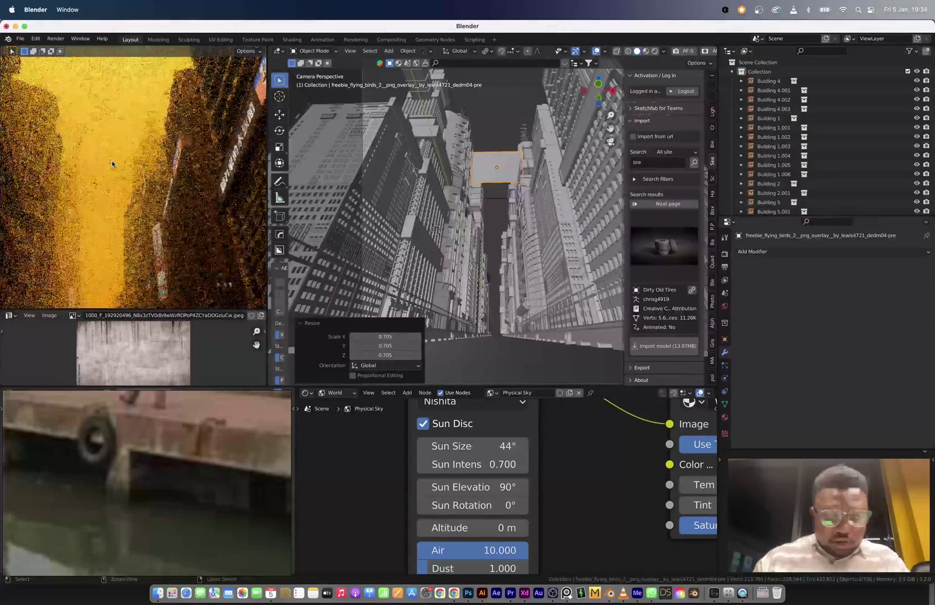
{"action": "key", "text": "ctrl+b"}
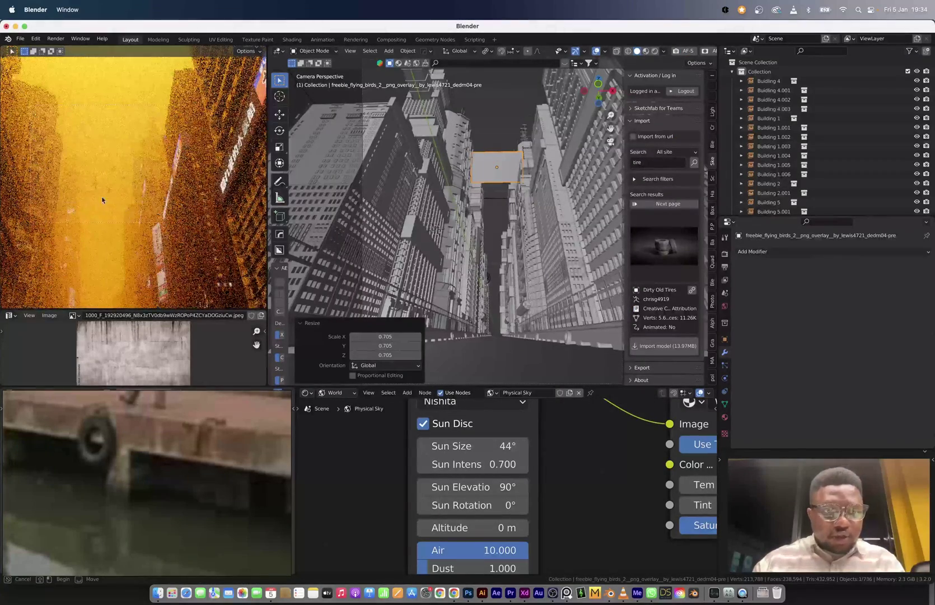
{"action": "left_click_drag", "start_coordinate": [29, 105], "coordinate": [168, 224]}
{"action": "left_click_drag", "start_coordinate": [43, 110], "coordinate": [198, 292]}
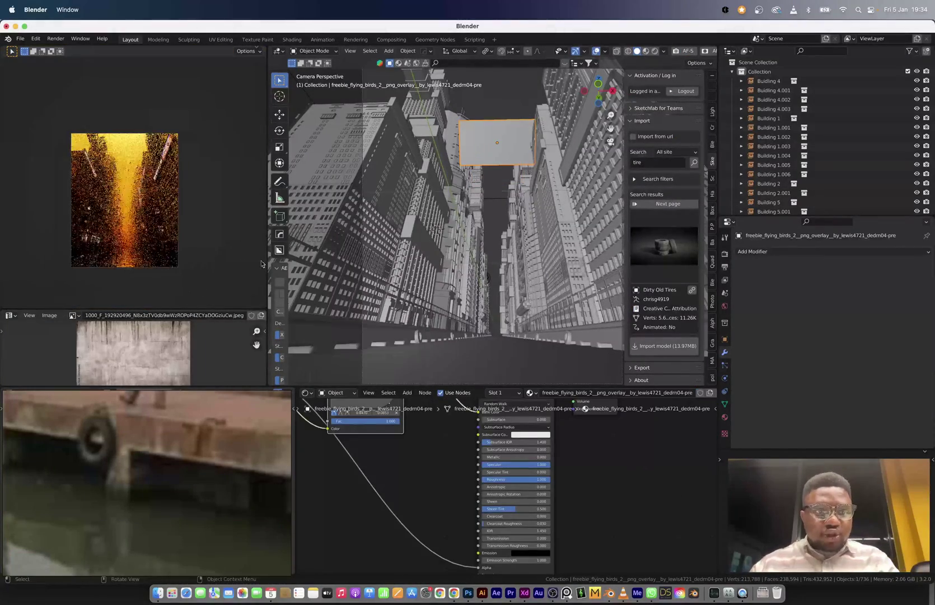
- Bring the Keke three-wheeler into the scene and delete the Sci-Fi Van parts on its side below the cabin opening
{"action": "left_click", "coordinate": [23, 38]}
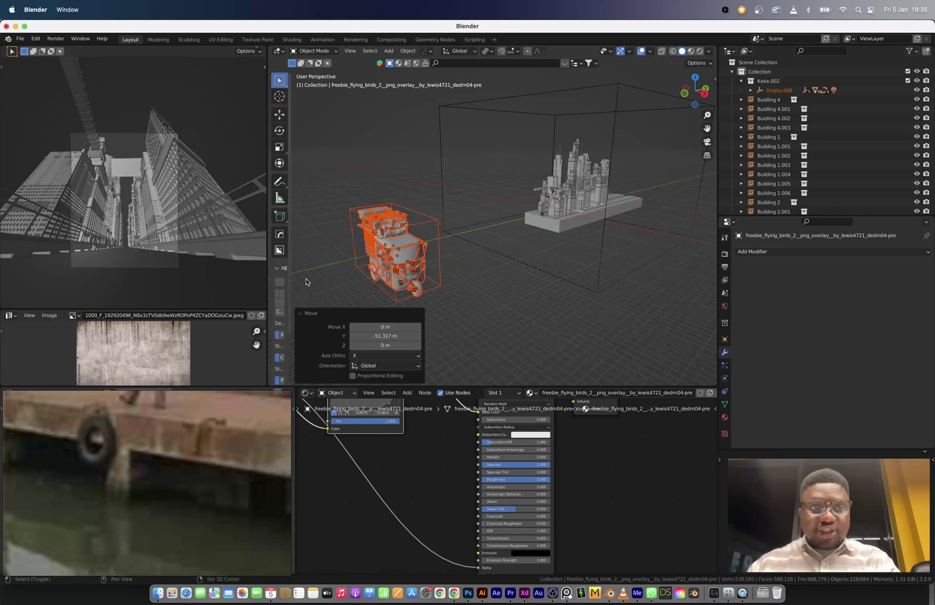
{"action": "scroll", "coordinate": [497, 234], "scroll_direction": "up", "scroll_amount": 4}
{"action": "middle_click_drag", "start_coordinate": [305, 278], "coordinate": [557, 210], "text": "shift"}
{"action": "middle_click_drag", "start_coordinate": [512, 232], "coordinate": [561, 245]}
{"action": "scroll", "coordinate": [549, 232], "scroll_direction": "up", "scroll_amount": 4}
{"action": "left_click", "coordinate": [536, 312]}
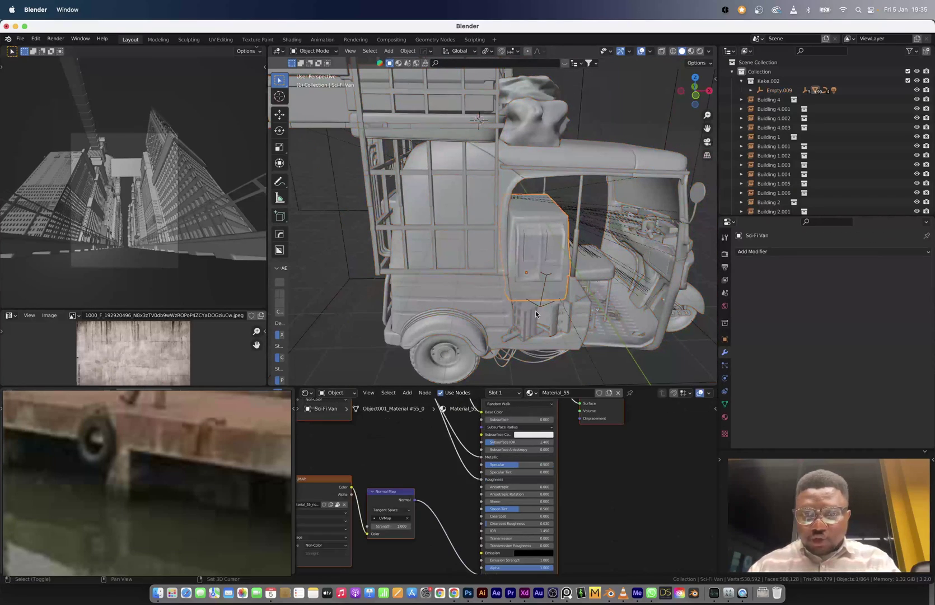
{"action": "left_click", "coordinate": [537, 317], "text": "shift"}
{"action": "key", "text": "x"}
{"action": "left_click", "coordinate": [536, 317]}
{"action": "middle_click_drag", "start_coordinate": [536, 317], "coordinate": [559, 286]}
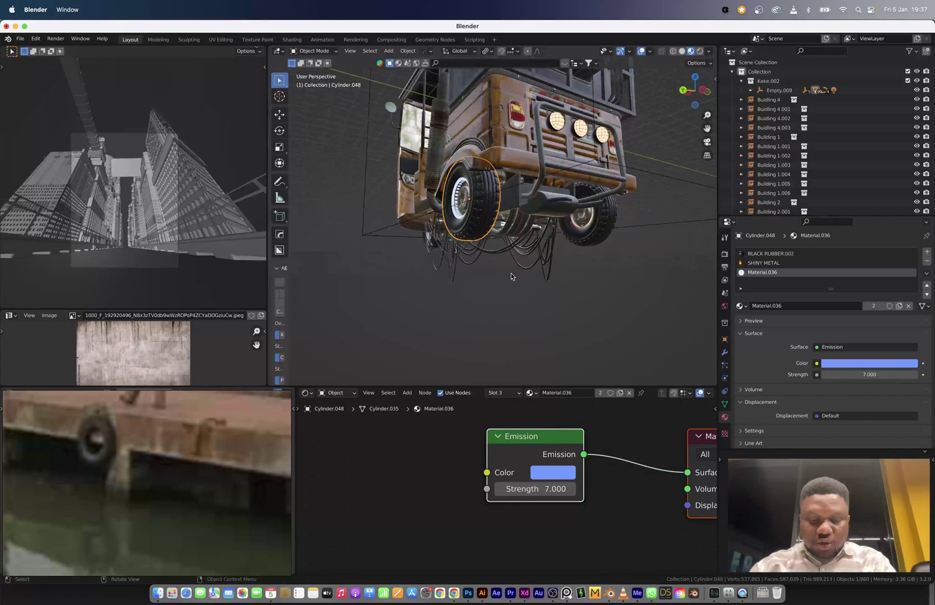
- Rotate the near rear wheel about 90 degrees around the global X axis so it lies flat, and delete the opposite rear wheel
{"action": "key", "text": "r"}
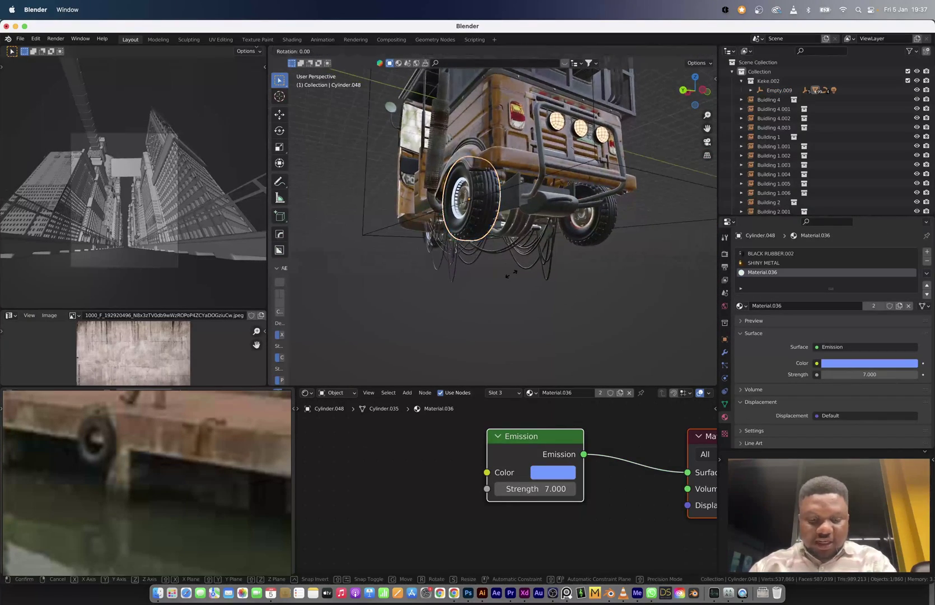
{"action": "type", "text": "x90"}
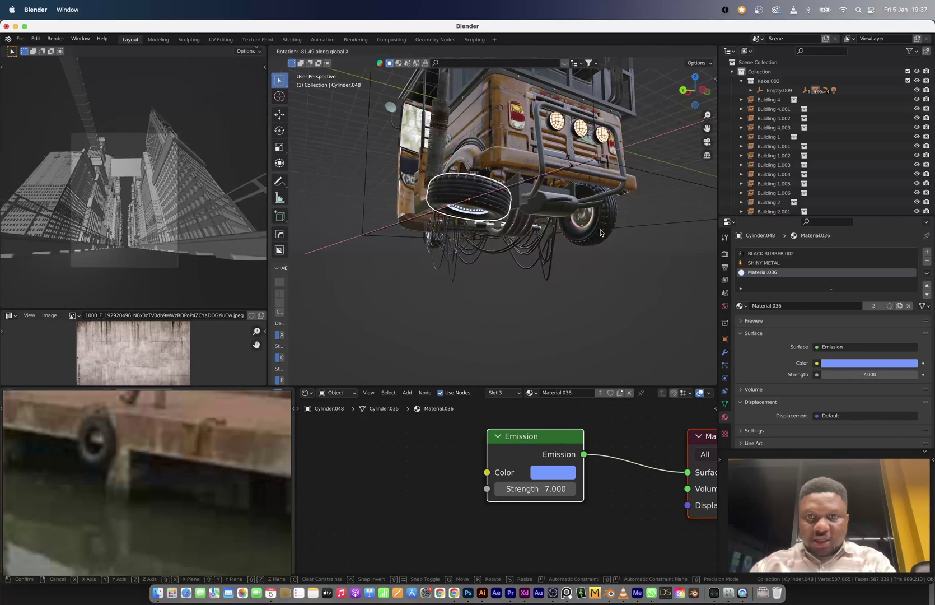
{"action": "left_click", "coordinate": [600, 230]}
{"action": "left_click", "coordinate": [601, 230]}
{"action": "key", "text": "x"}
{"action": "left_click", "coordinate": [600, 230]}
- Change the emission color of the flat wheel's glowing rim to red and set its strength to 40
{"action": "left_click", "coordinate": [472, 210]}
{"action": "middle_click_drag", "start_coordinate": [472, 210], "coordinate": [470, 191]}
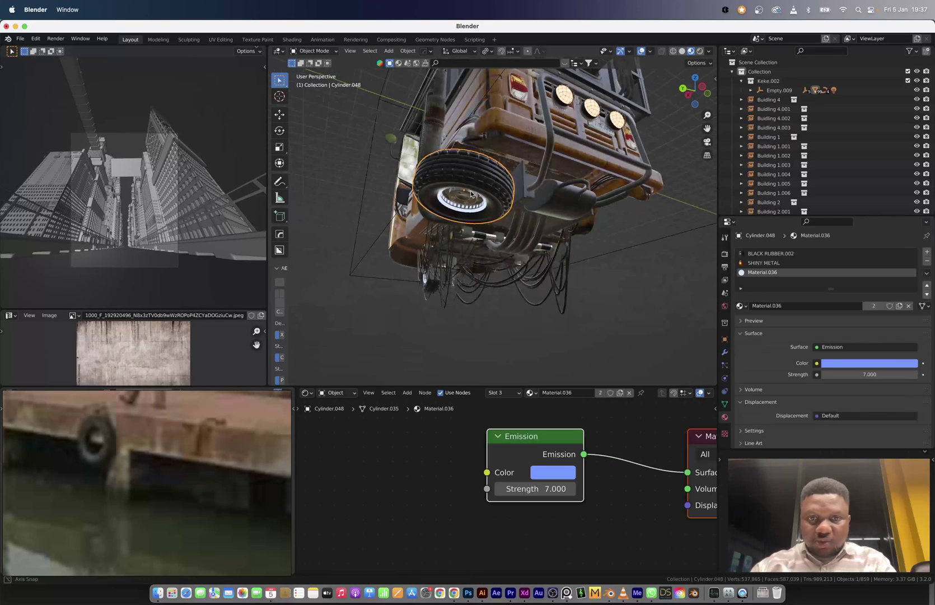
{"action": "scroll", "coordinate": [466, 209], "scroll_direction": "up", "scroll_amount": 3}
{"action": "key", "text": "Tab"}
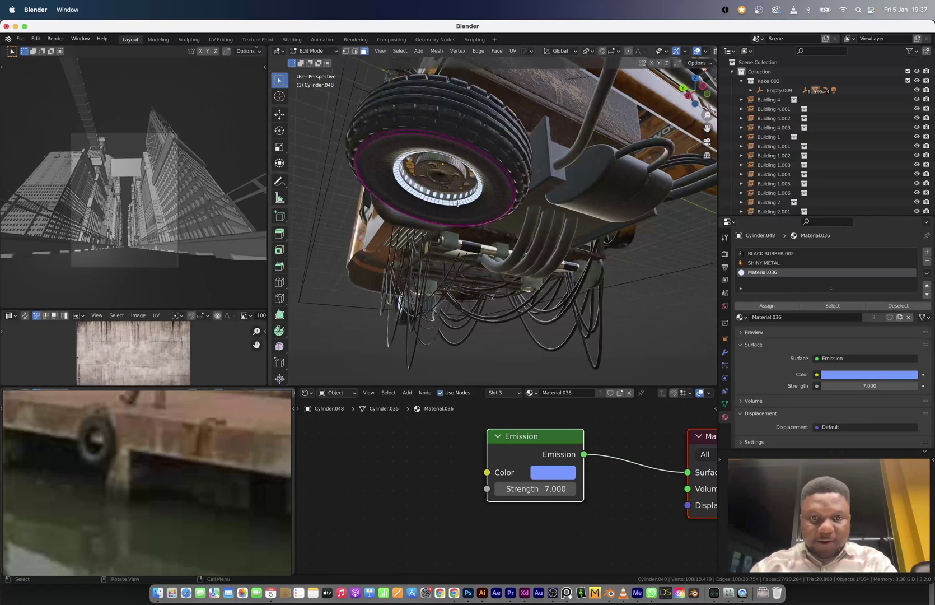
{"action": "left_click", "coordinate": [457, 204]}
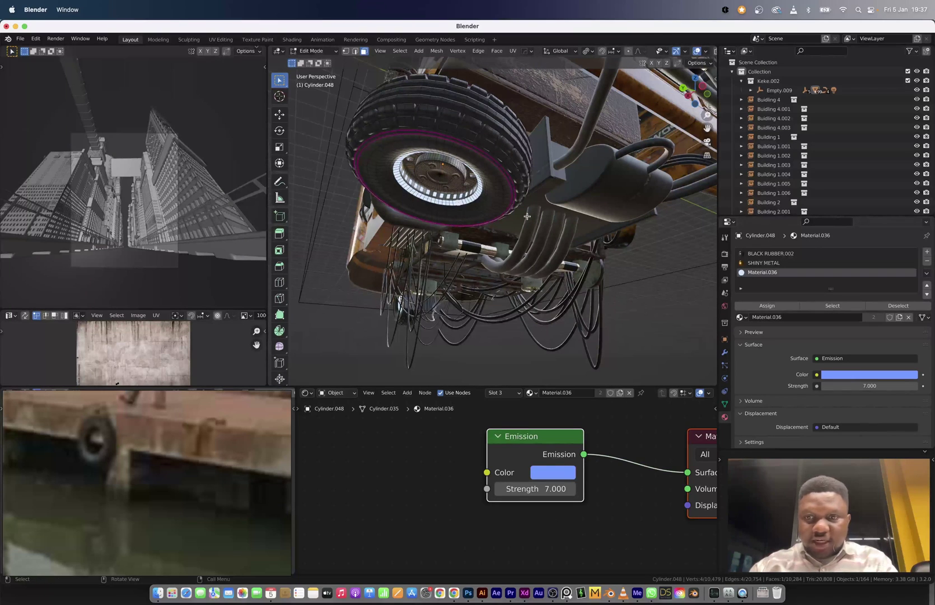
{"action": "left_click", "coordinate": [559, 475]}
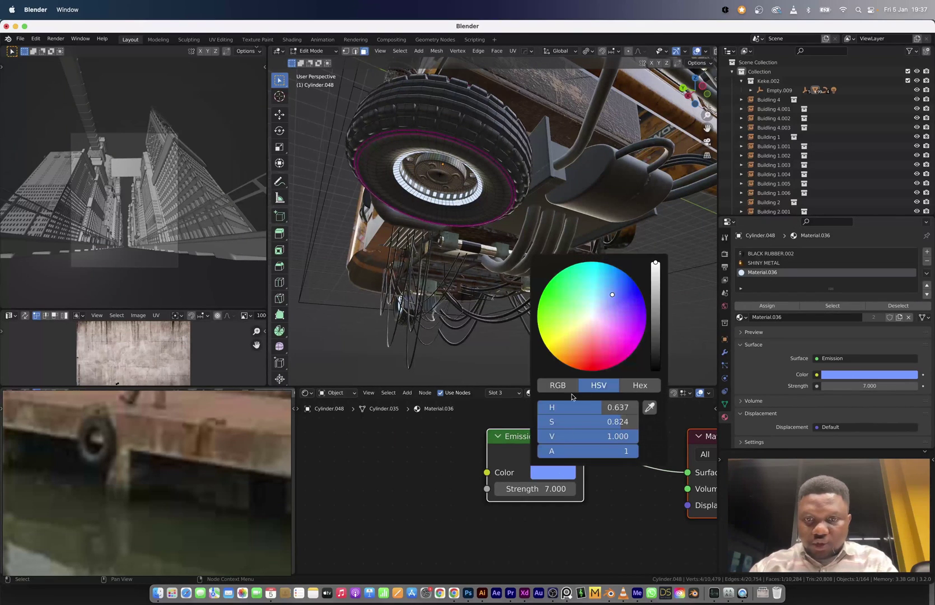
{"action": "left_click", "coordinate": [584, 365]}
{"action": "left_click", "coordinate": [539, 488]}
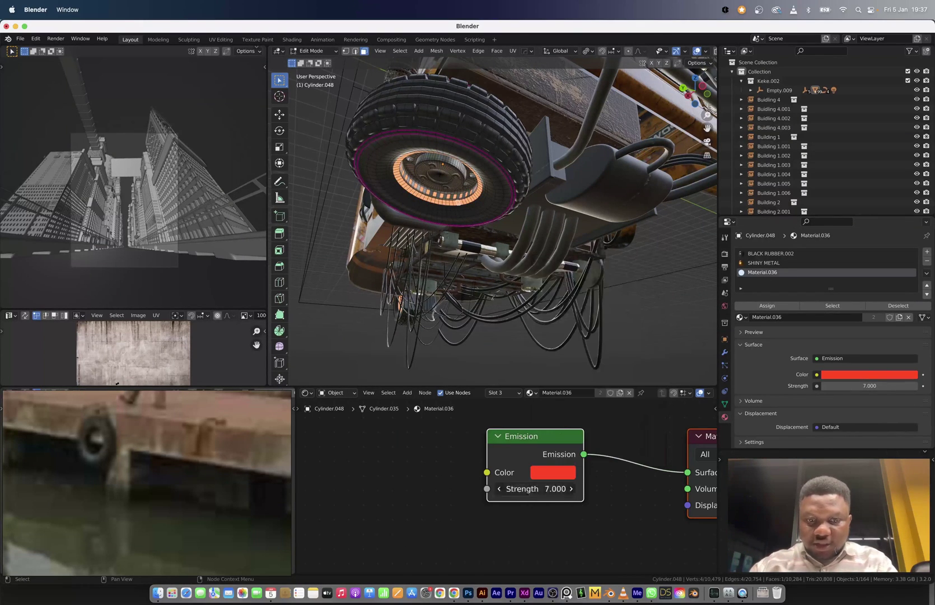
{"action": "type", "text": "70"}
{"action": "key", "text": "Return"}
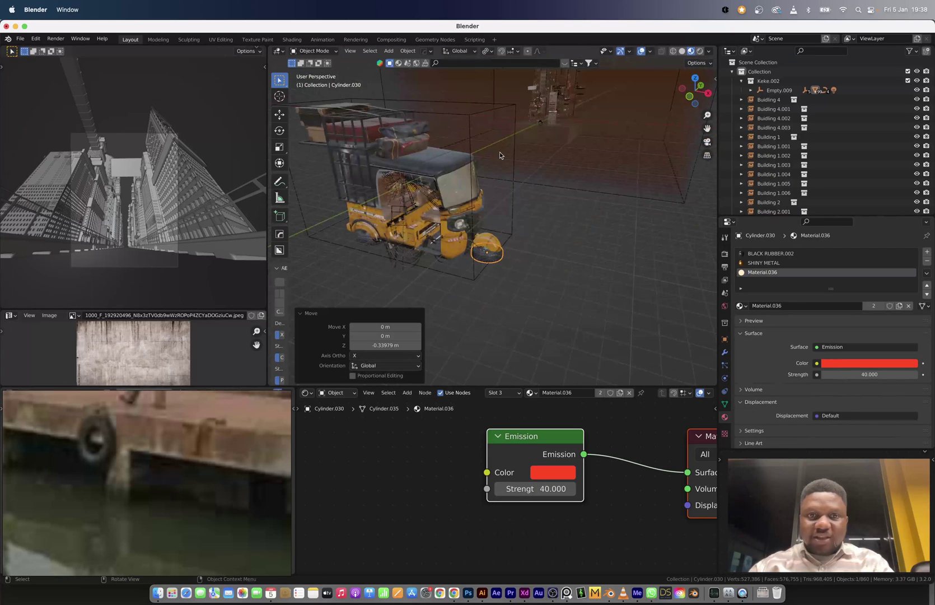
{"action": "middle_click_drag", "start_coordinate": [499, 156], "coordinate": [462, 150]}
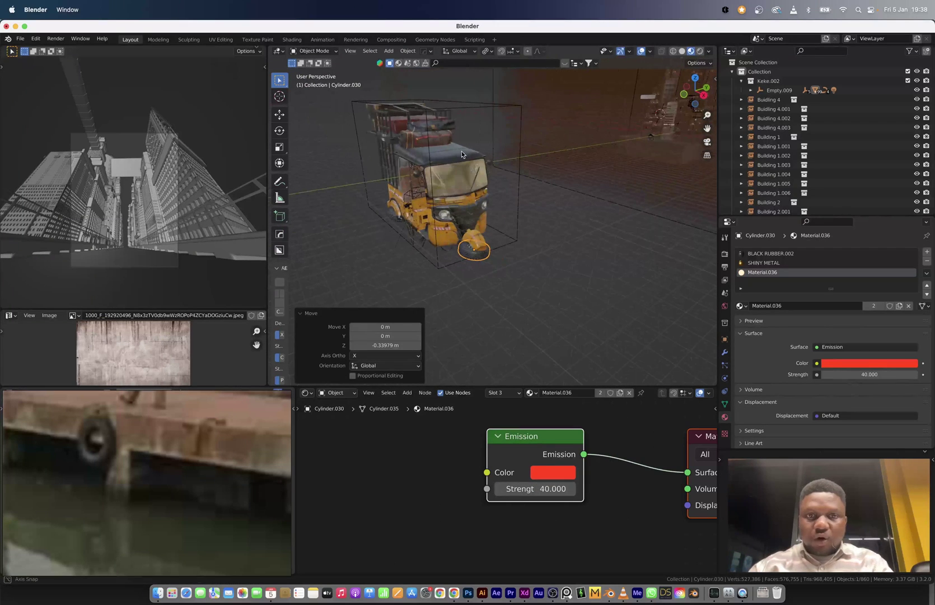
{"action": "left_click", "coordinate": [471, 110]}
{"action": "key", "text": "g"}
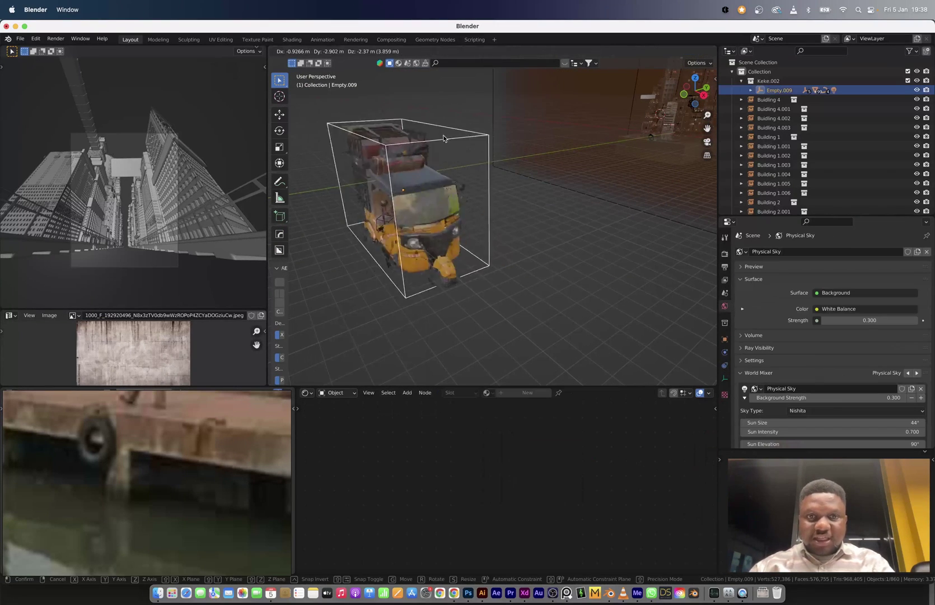
{"action": "key", "text": "Escape"}
- Select all parts of the three-wheeler with the windshield body as the active object and join them into one mesh
{"action": "middle_click_drag", "start_coordinate": [454, 168], "coordinate": [434, 170]}
{"action": "left_click_drag", "start_coordinate": [499, 290], "coordinate": [376, 93]}
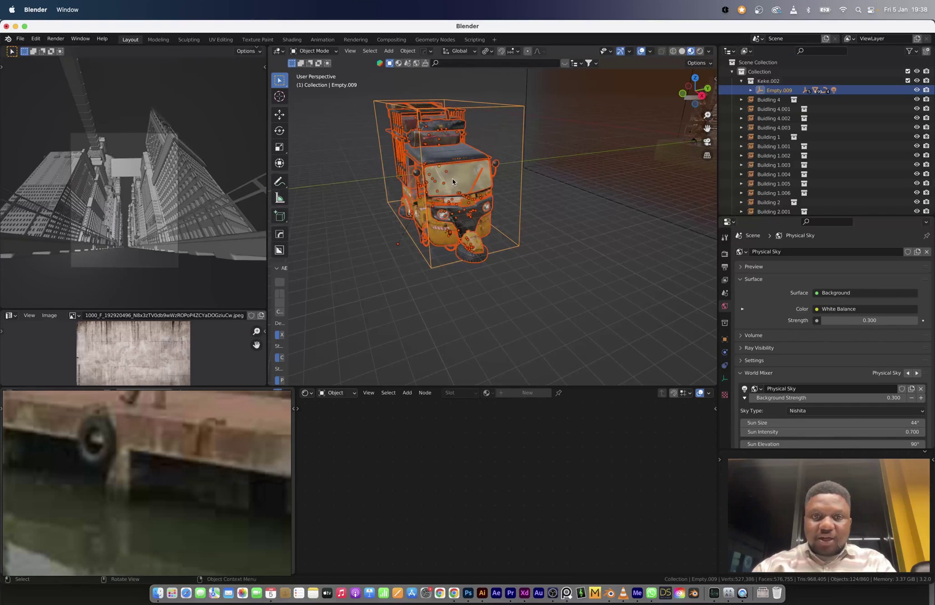
{"action": "left_click", "coordinate": [453, 181], "text": "shift"}
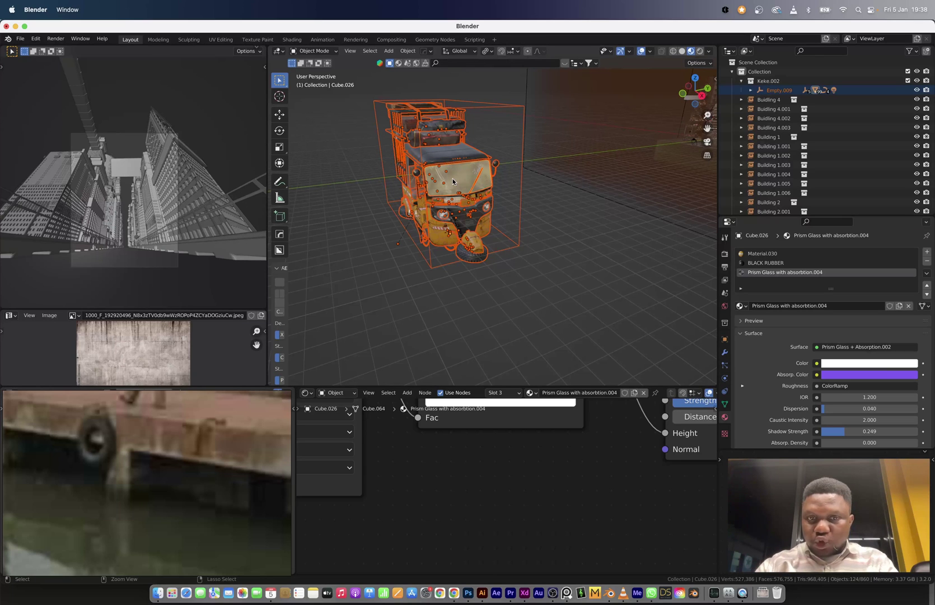
{"action": "key", "text": "ctrl+j"}
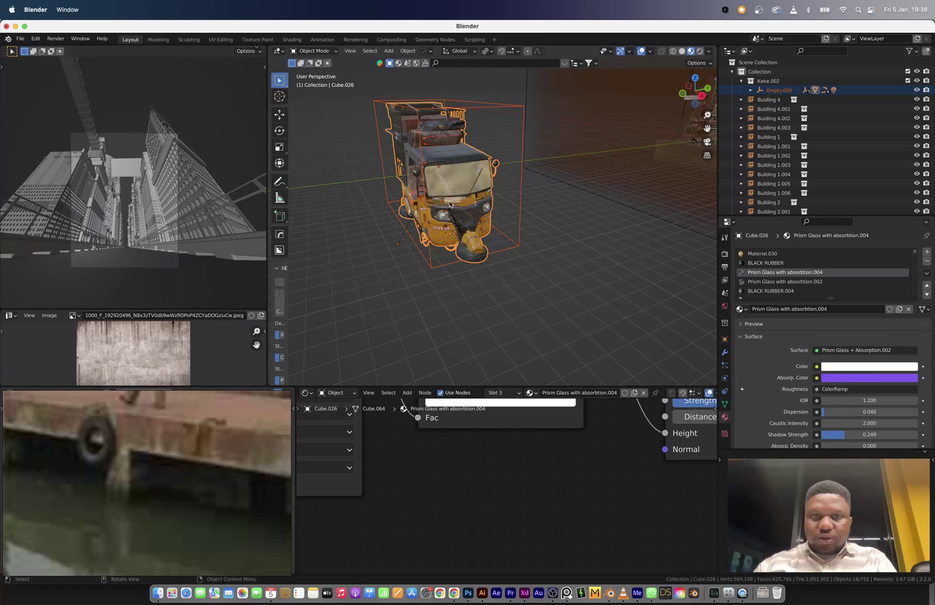
- Move the vehicle's parent empty about 0.18 m along Y and 0.3 m along Z, and switch the viewport to Solid shading
{"action": "middle_click_drag", "start_coordinate": [514, 210], "coordinate": [521, 254]}
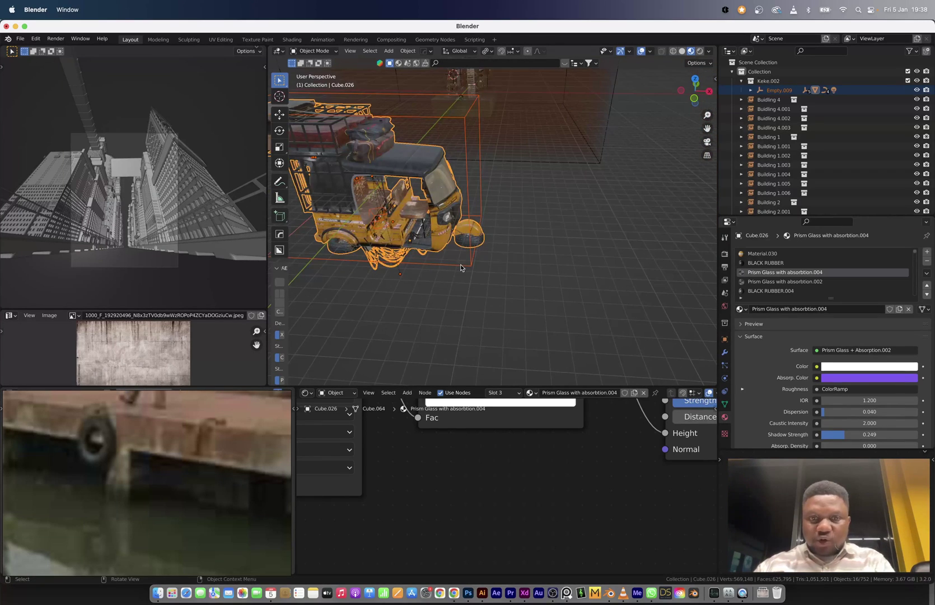
{"action": "left_click", "coordinate": [475, 263]}
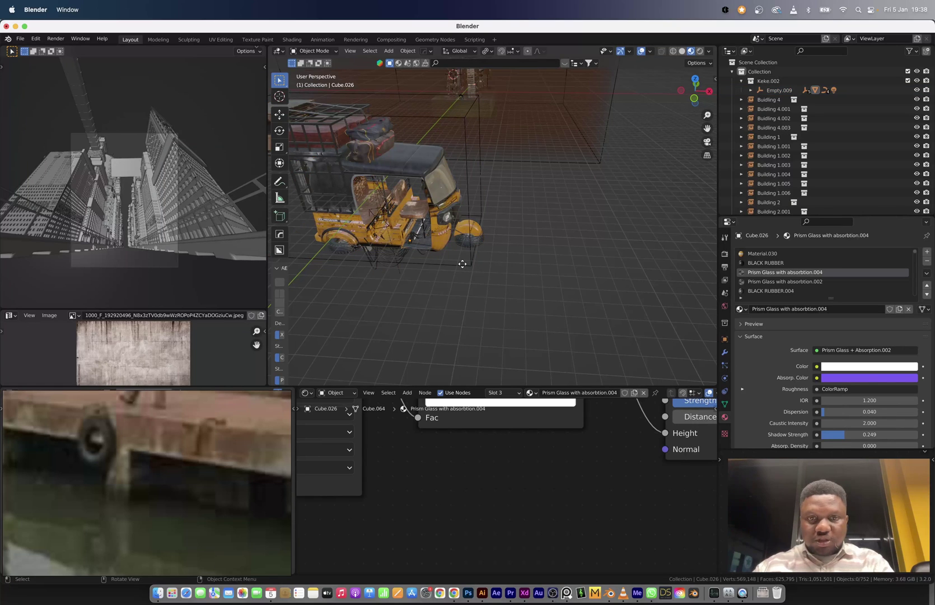
{"action": "left_click", "coordinate": [462, 263]}
{"action": "key", "text": "g"}
{"action": "left_click", "coordinate": [486, 268]}
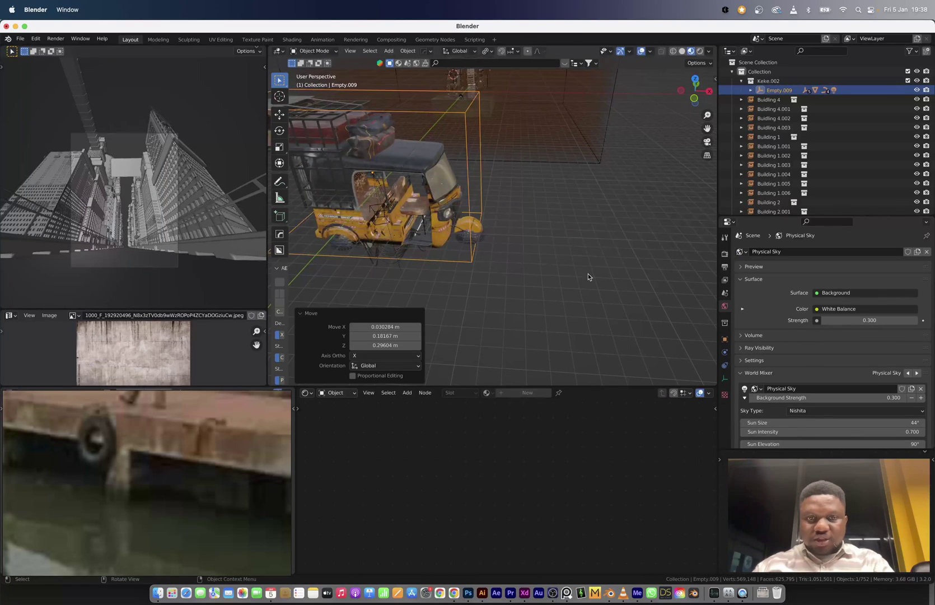
{"action": "key", "text": "z"}
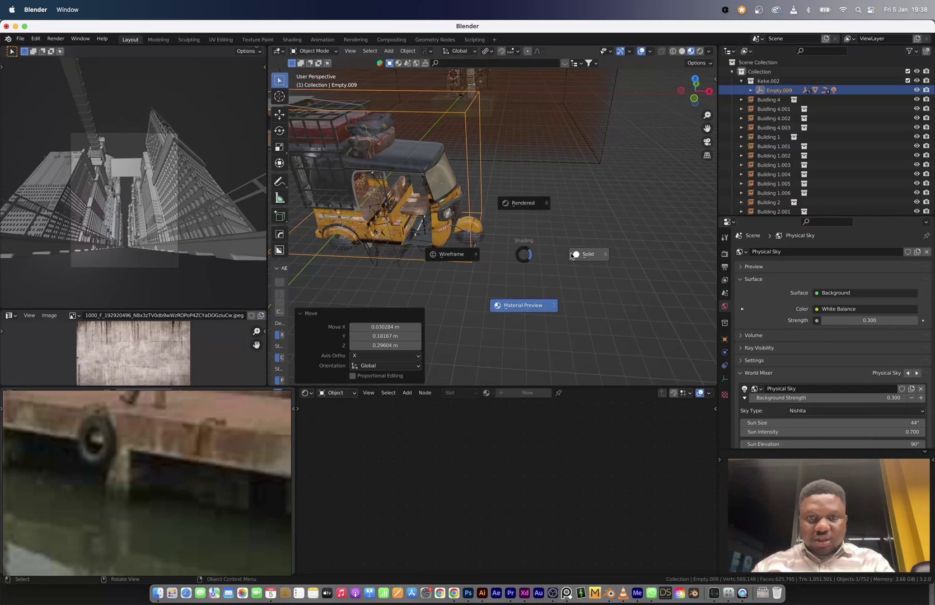
{"action": "left_click", "coordinate": [523, 306]}
{"action": "key", "text": "z"}
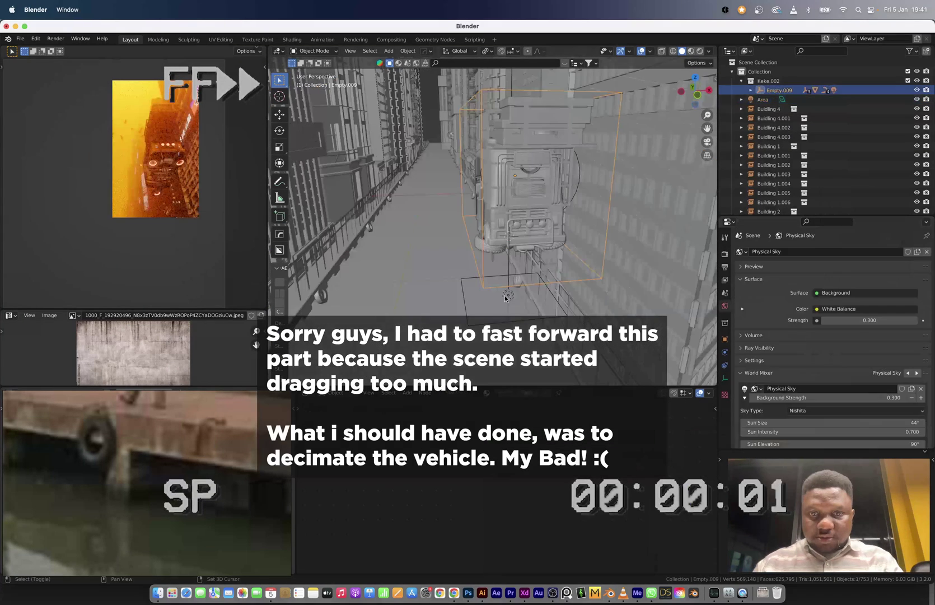
- Select the vehicle mesh, its empty and its area light together and place a linked duplicate farther along the canal
{"action": "left_click", "coordinate": [612, 273], "text": "shift"}
{"action": "key", "text": "ctrl+p"}
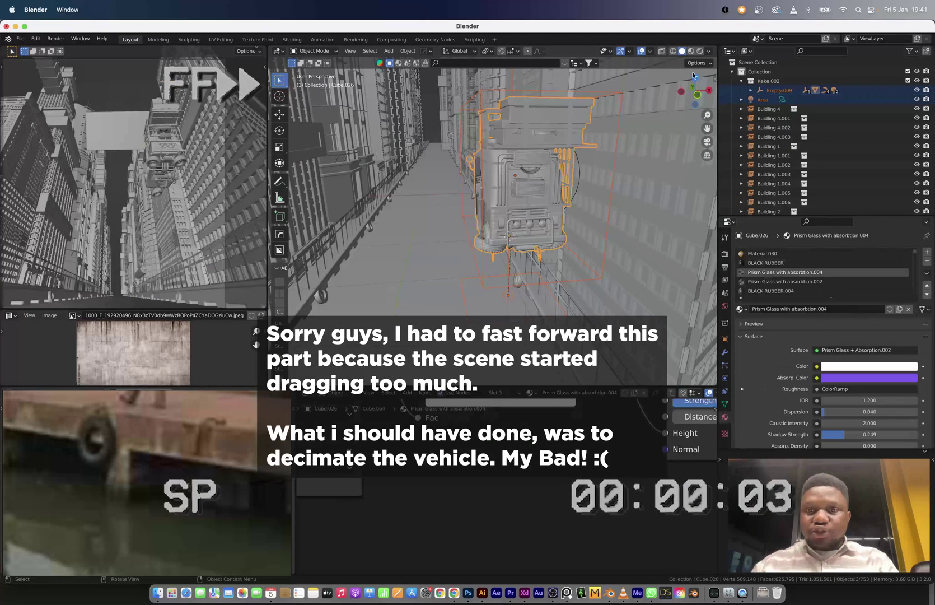
{"action": "key", "text": "alt+d"}
{"action": "scroll", "coordinate": [475, 129], "scroll_direction": "down", "scroll_amount": 5}
{"action": "key", "text": "g"}
{"action": "left_click", "coordinate": [470, 173]}
{"action": "middle_click_drag", "start_coordinate": [470, 174], "coordinate": [465, 224]}
- Place more linked duplicates of the flying vehicle along the canal, rotating one of them in the top view
{"action": "key", "text": "KP_7"}
{"action": "key", "text": "alt+d"}
{"action": "key", "text": "r"}
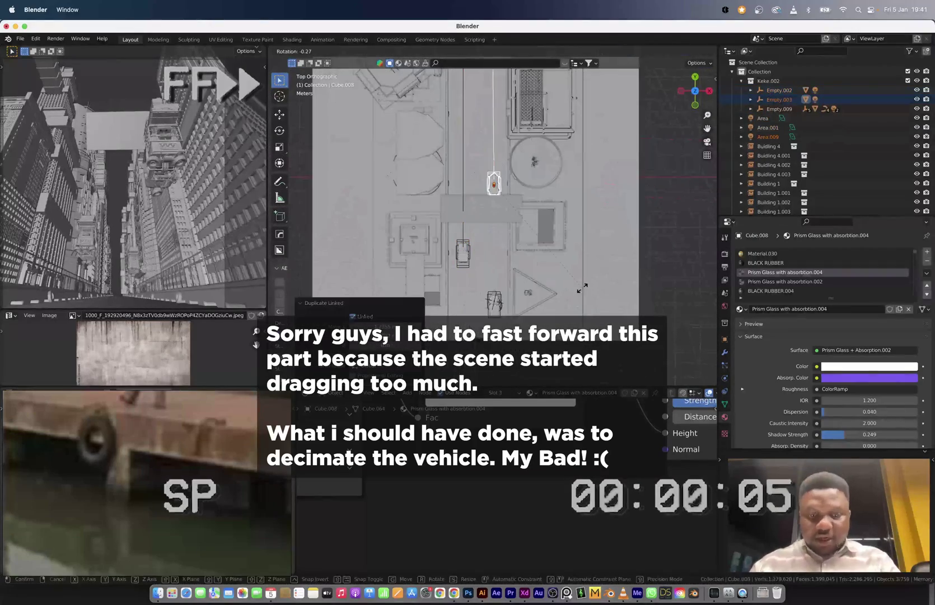
{"action": "left_click", "coordinate": [517, 261]}
{"action": "middle_click_drag", "start_coordinate": [517, 261], "coordinate": [515, 213]}
{"action": "key", "text": "alt+d"}
{"action": "left_click", "coordinate": [518, 193]}
{"action": "key", "text": "KP_1"}
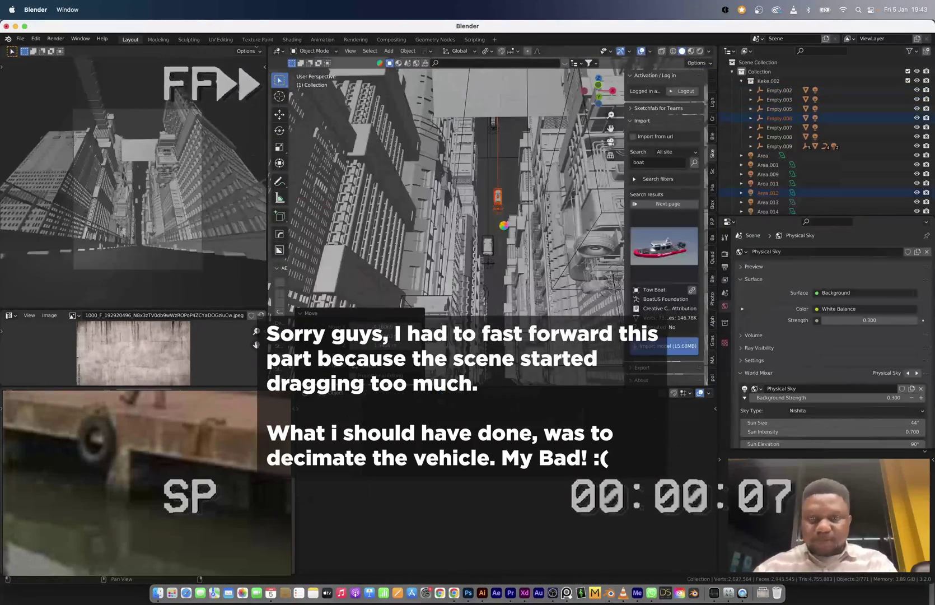
- Scale the imported Tow Boat and move it in the top view onto the canal beside the vehicles
{"action": "left_click", "coordinate": [553, 592]}
{"action": "left_click", "coordinate": [502, 29]}
{"action": "key", "text": "s"}
{"action": "left_click", "coordinate": [498, 212]}
{"action": "key", "text": "KP_7"}
{"action": "key", "text": "g"}
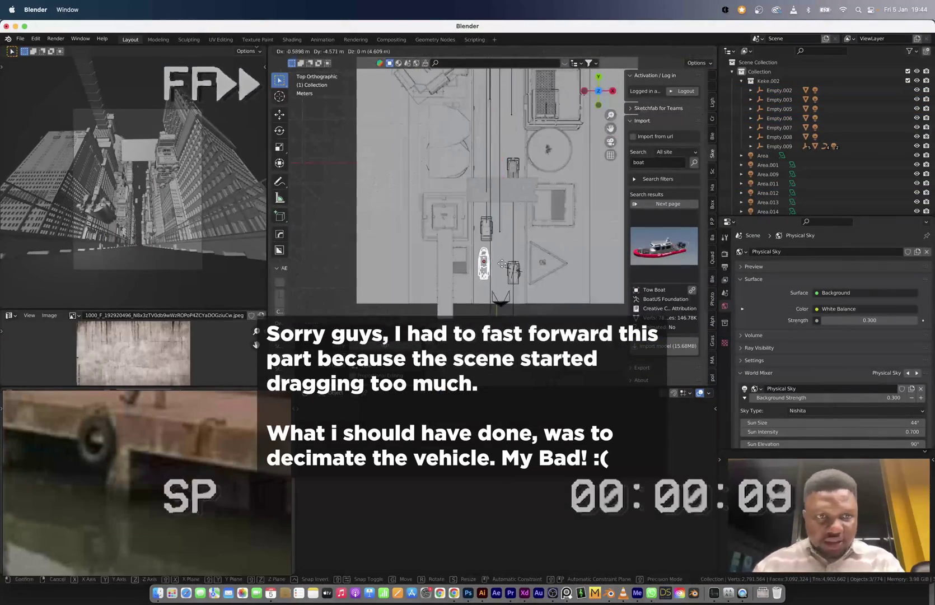
{"action": "left_click", "coordinate": [485, 266]}
- Adjust the tow boat's height along Z, and shift it within the horizontal plane on the canal
{"action": "middle_click_drag", "start_coordinate": [485, 266], "coordinate": [496, 224]}
{"action": "key", "text": "g"}
{"action": "key", "text": "z"}
{"action": "left_click", "coordinate": [498, 295]}
{"action": "key", "text": "g"}
{"action": "key", "text": "shift+z"}
{"action": "middle_click_drag", "start_coordinate": [498, 295], "coordinate": [523, 319]}
{"action": "left_click", "coordinate": [515, 302]}
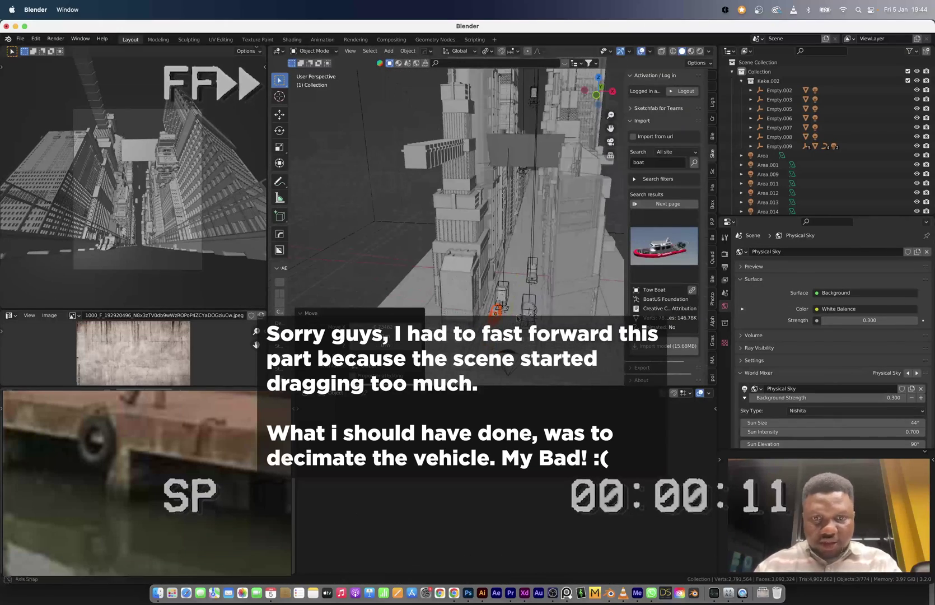
- Shift the tow boat within the horizontal plane, then place and reposition a linked duplicate farther along the canal
{"action": "key", "text": "g"}
{"action": "key", "text": "shift+z"}
{"action": "left_click", "coordinate": [559, 291]}
{"action": "key", "text": "alt+d"}
{"action": "key", "text": "shift+z"}
{"action": "left_click", "coordinate": [554, 285]}
{"action": "key", "text": "g"}
{"action": "key", "text": "shift+z"}
{"action": "left_click", "coordinate": [544, 269]}
- Place another linked duplicate of the tow boat still farther down the canal, keeping its height
{"action": "key", "text": "alt+d"}
{"action": "key", "text": "shift+z"}
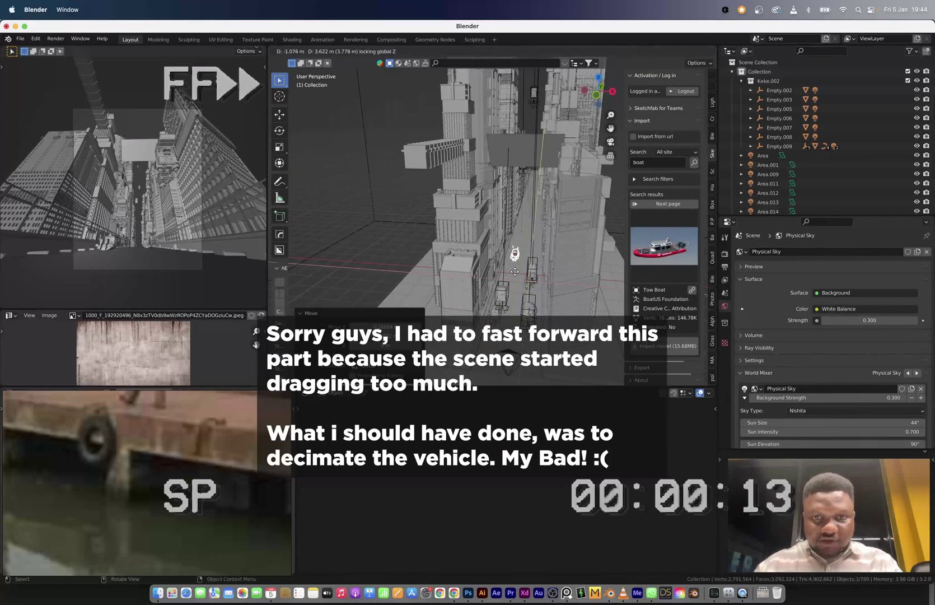
{"action": "left_click", "coordinate": [540, 261]}
{"action": "key", "text": "z"}
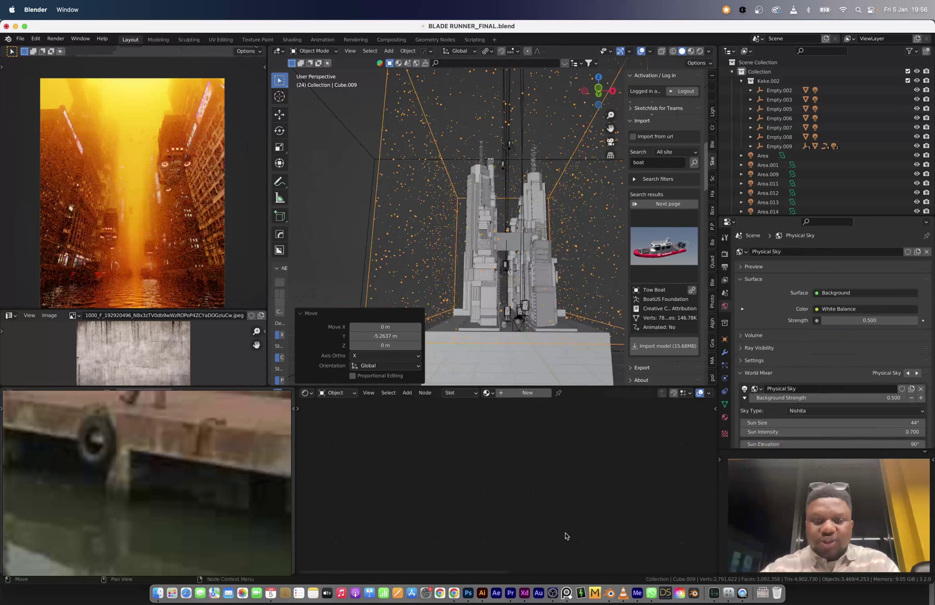
- View the render result and examine the flying vehicles, boats, birds and water at different zoom levels
{"action": "left_click", "coordinate": [56, 38]}
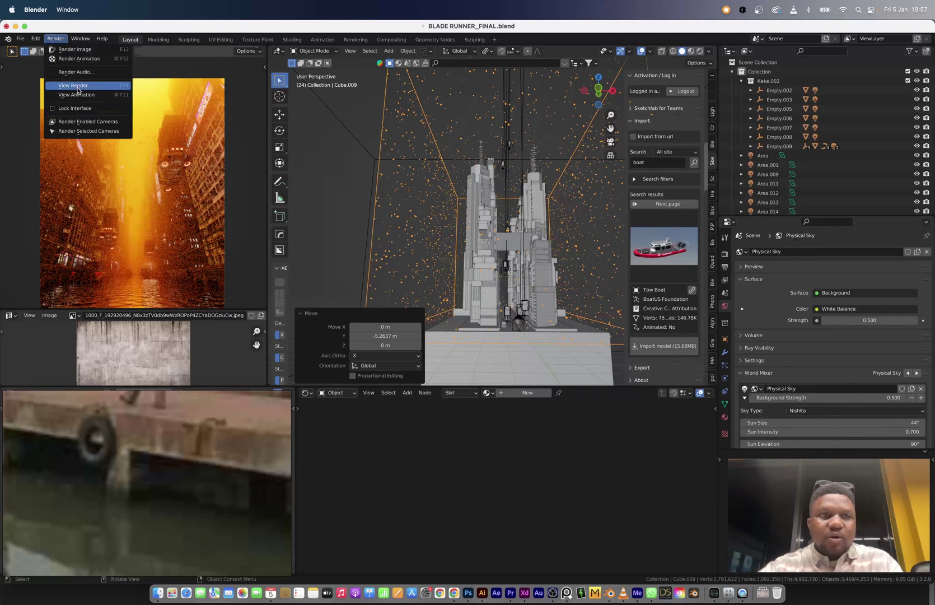
{"action": "left_click", "coordinate": [94, 87]}
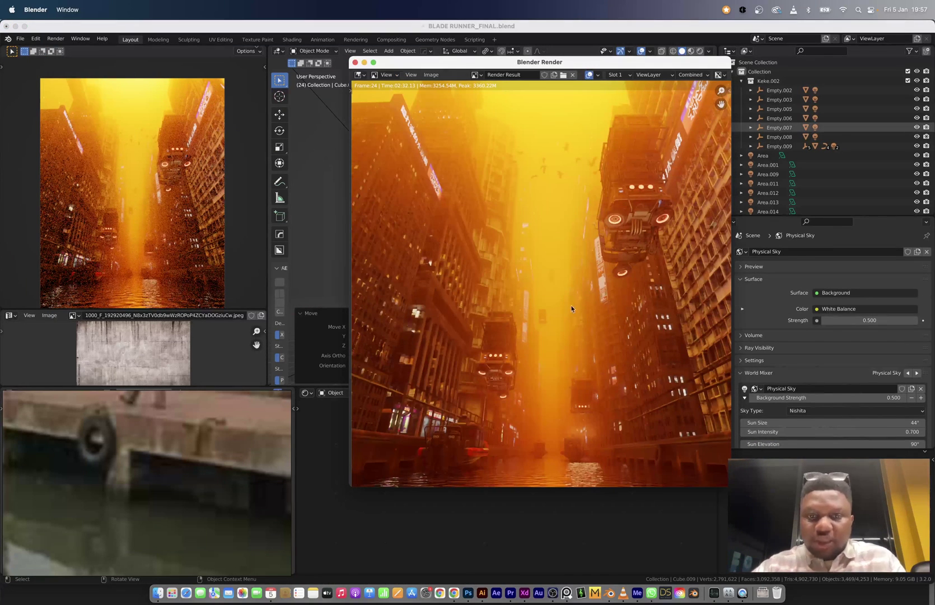
{"action": "scroll", "coordinate": [571, 302], "scroll_direction": "down", "scroll_amount": 2}
{"action": "scroll", "coordinate": [567, 288], "scroll_direction": "up", "scroll_amount": 1}
{"action": "scroll", "coordinate": [555, 218], "scroll_direction": "up", "scroll_amount": 2}
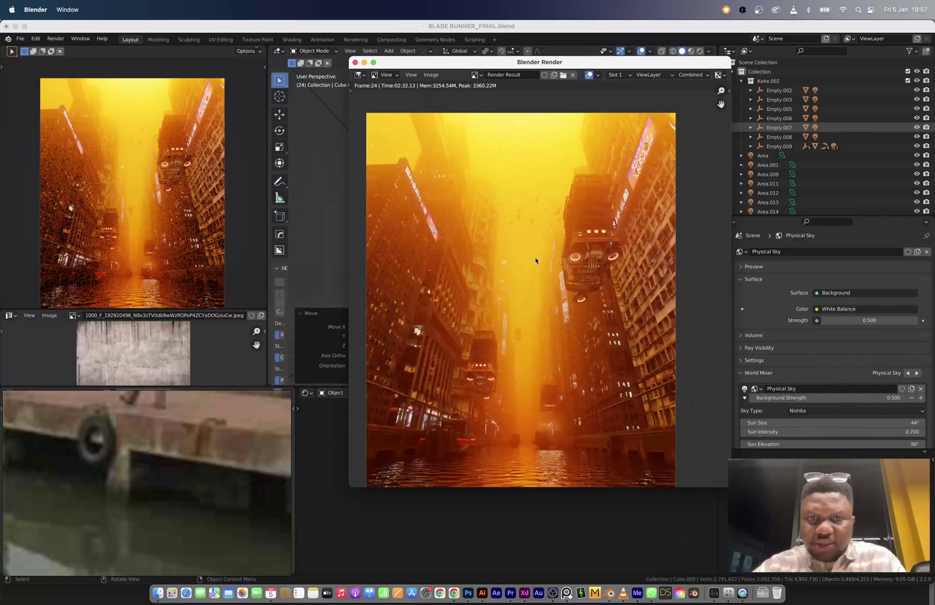
{"action": "scroll", "coordinate": [555, 214], "scroll_direction": "down", "scroll_amount": 2}
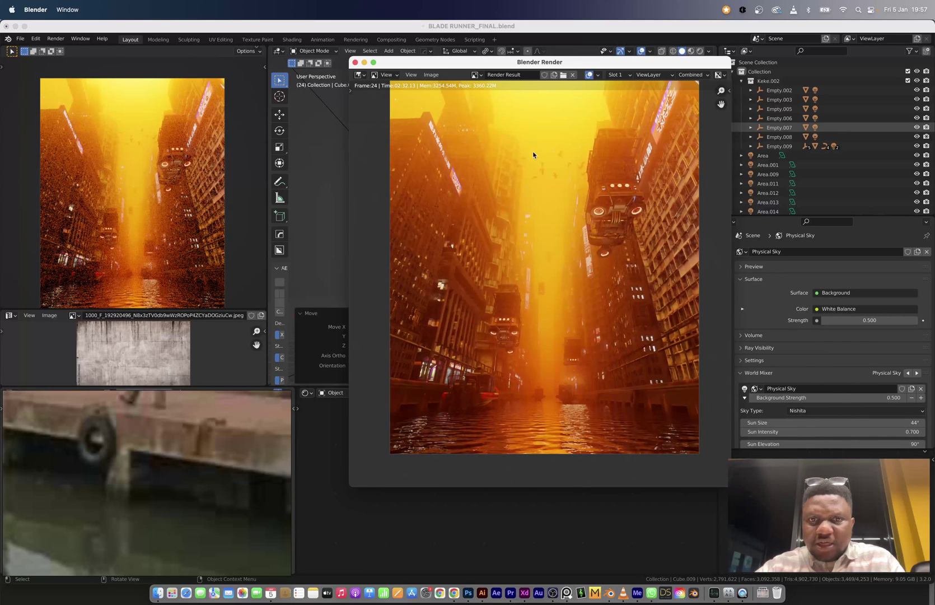
{"action": "scroll", "coordinate": [534, 151], "scroll_direction": "up", "scroll_amount": 3}
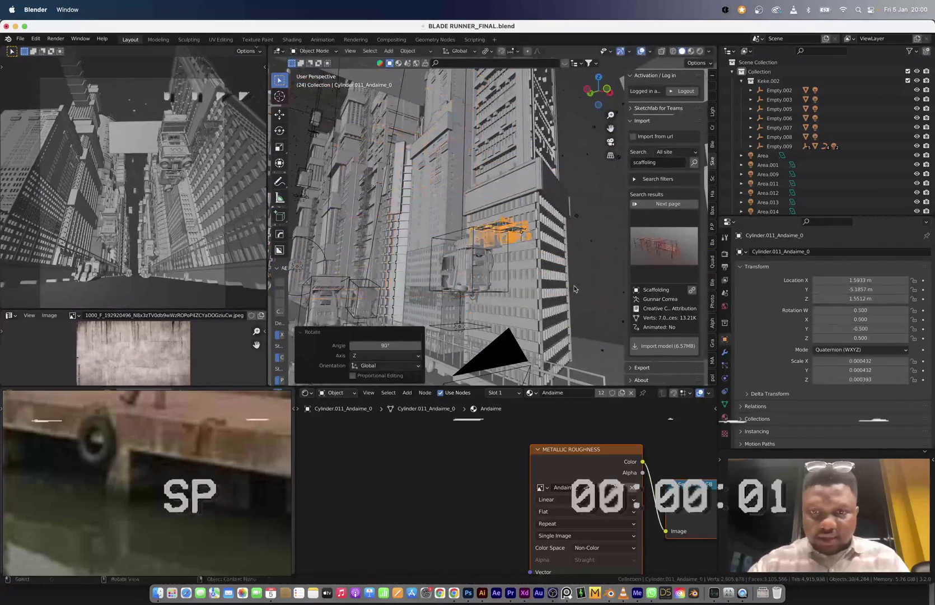
- Duplicate the imported scaffolding twice to extend it across the facade of the right-bank building
{"action": "middle_click_drag", "start_coordinate": [575, 290], "coordinate": [521, 280]}
{"action": "key", "text": "ctrl+KP_3"}
{"action": "key", "text": "alt+z"}
{"action": "key", "text": "shift+d"}
{"action": "left_click", "coordinate": [504, 224]}
{"action": "key", "text": "shift+d"}
{"action": "left_click", "coordinate": [452, 284]}
{"action": "key", "text": "g"}
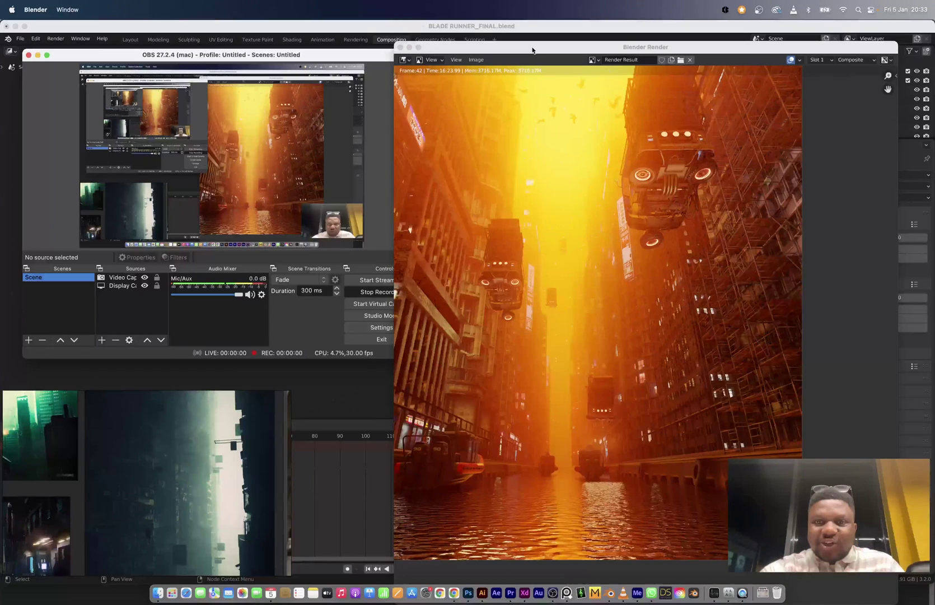
- Inspect the composite render of frame 42 around the left-bank buildings, shop signs, near boat and flying vehicles
{"action": "left_click", "coordinate": [532, 49]}
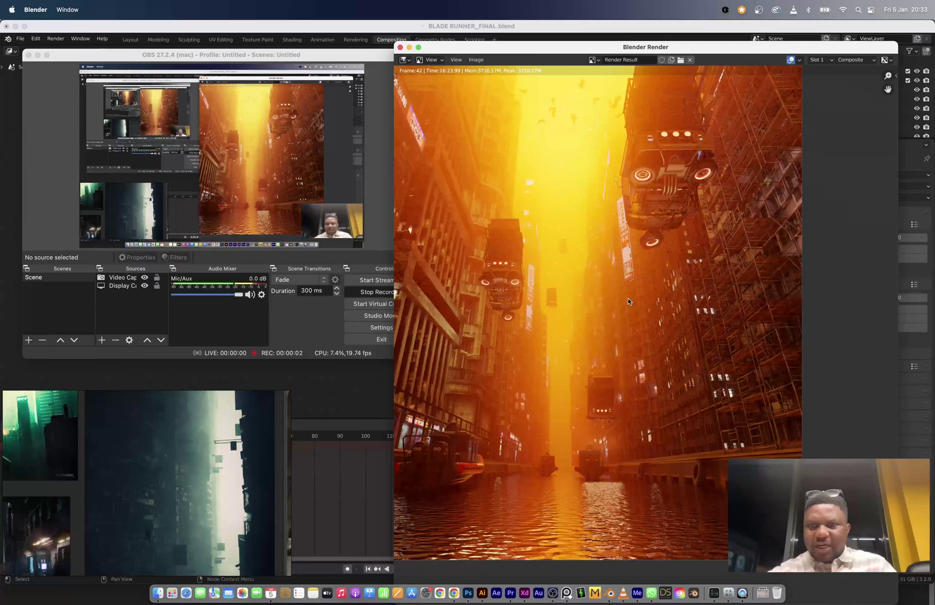
{"action": "middle_click_drag", "start_coordinate": [487, 407], "coordinate": [549, 387]}
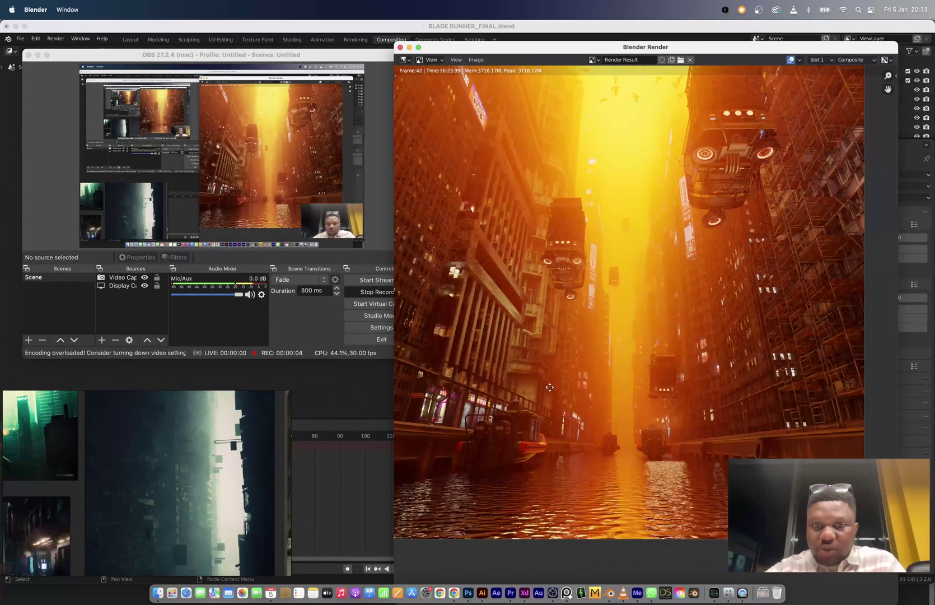
{"action": "scroll", "coordinate": [550, 404], "scroll_direction": "up", "scroll_amount": 2}
{"action": "middle_click_drag", "start_coordinate": [502, 347], "coordinate": [656, 343]}
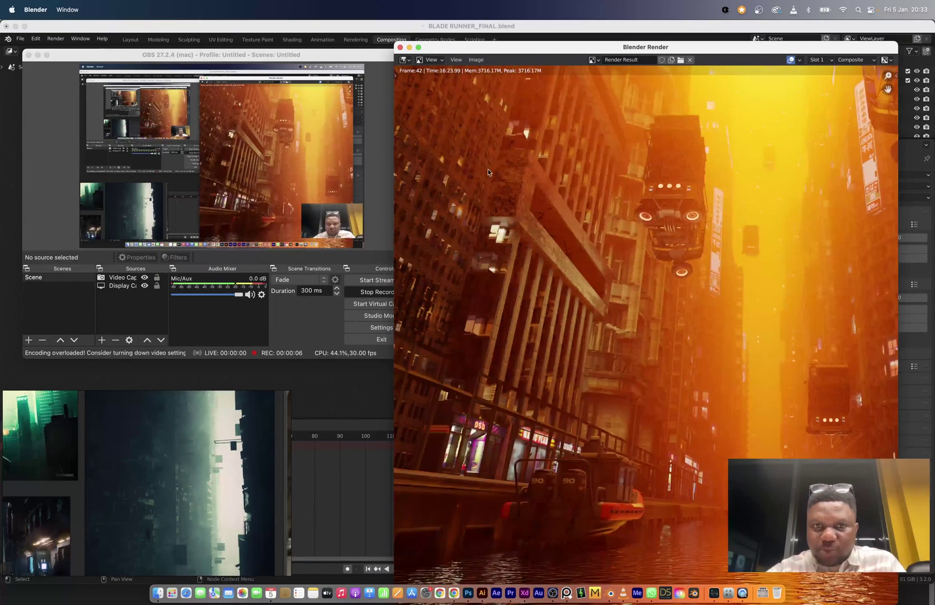
{"action": "middle_click_drag", "start_coordinate": [481, 288], "coordinate": [570, 305]}
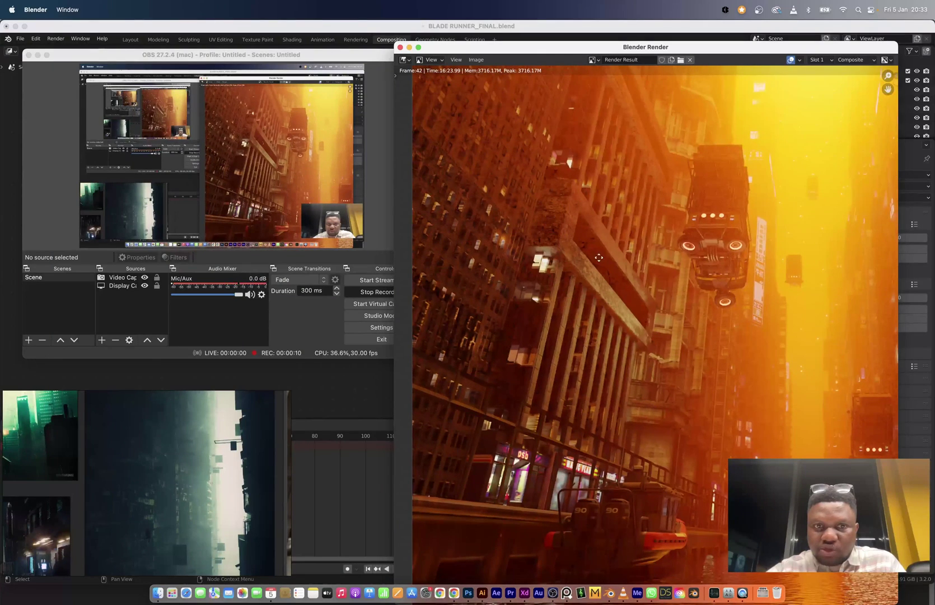
{"action": "middle_click_drag", "start_coordinate": [598, 257], "coordinate": [559, 250]}
{"action": "middle_click_drag", "start_coordinate": [588, 213], "coordinate": [534, 192]}
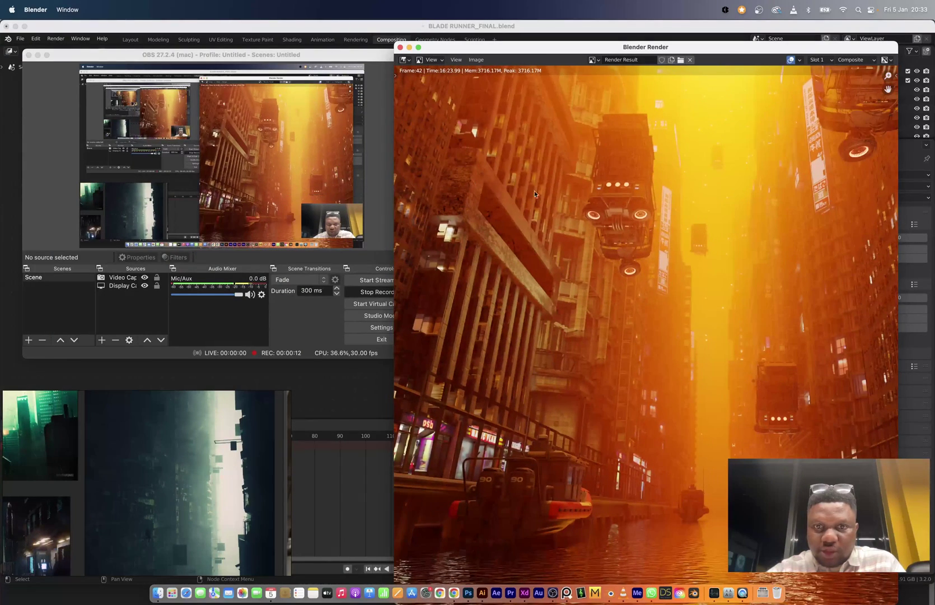
- Inspect the render's distant boats, water reflections and scaffolding, and check the skyline and overall composition
{"action": "middle_click_drag", "start_coordinate": [679, 279], "coordinate": [596, 284]}
{"action": "middle_click_drag", "start_coordinate": [683, 446], "coordinate": [686, 318]}
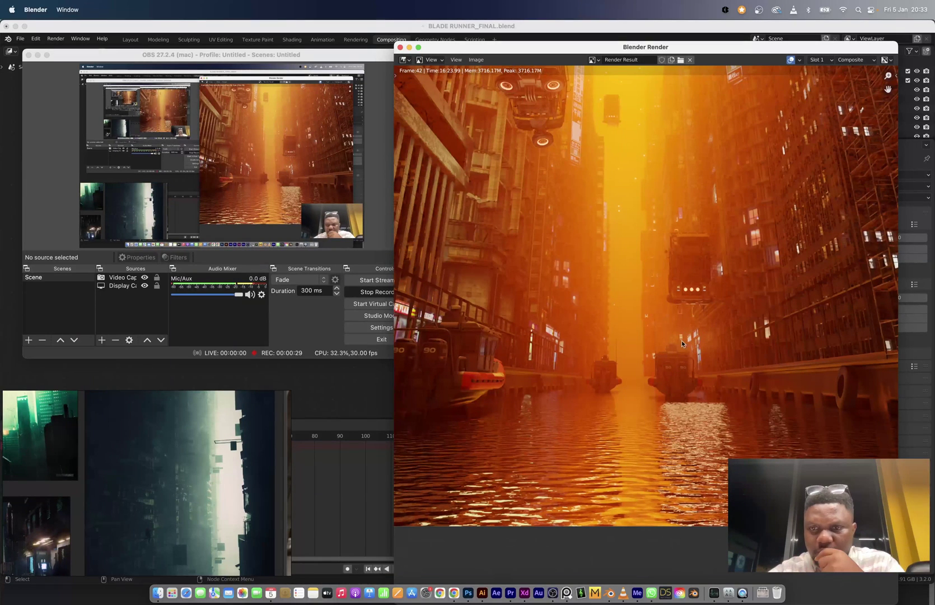
{"action": "scroll", "coordinate": [645, 339], "scroll_direction": "up", "scroll_amount": 5}
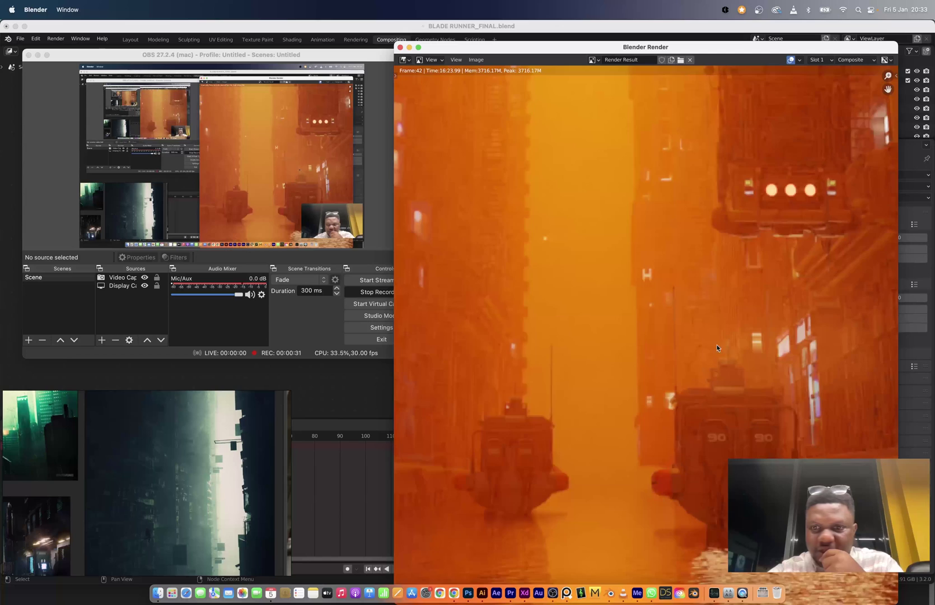
{"action": "middle_click_drag", "start_coordinate": [705, 341], "coordinate": [642, 327]}
{"action": "scroll", "coordinate": [642, 327], "scroll_direction": "down", "scroll_amount": 4}
{"action": "scroll", "coordinate": [650, 343], "scroll_direction": "down", "scroll_amount": 4}
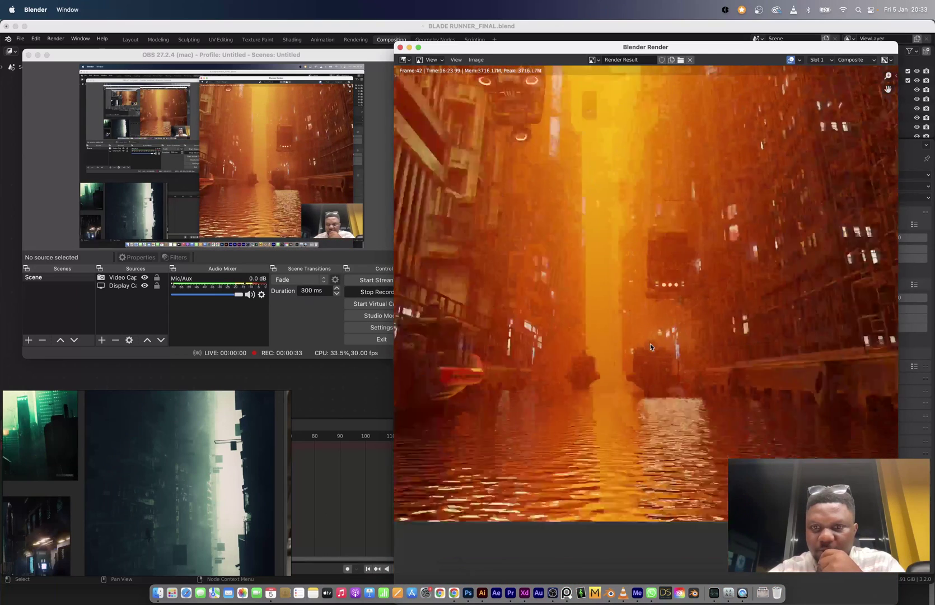
{"action": "middle_click_drag", "start_coordinate": [636, 336], "coordinate": [628, 379]}
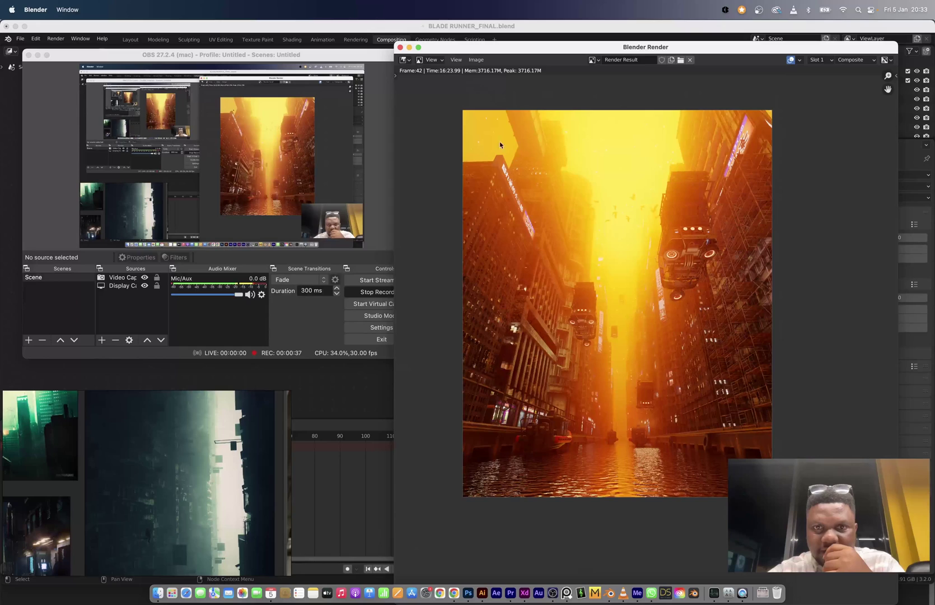
{"action": "scroll", "coordinate": [487, 122], "scroll_direction": "up", "scroll_amount": 3}
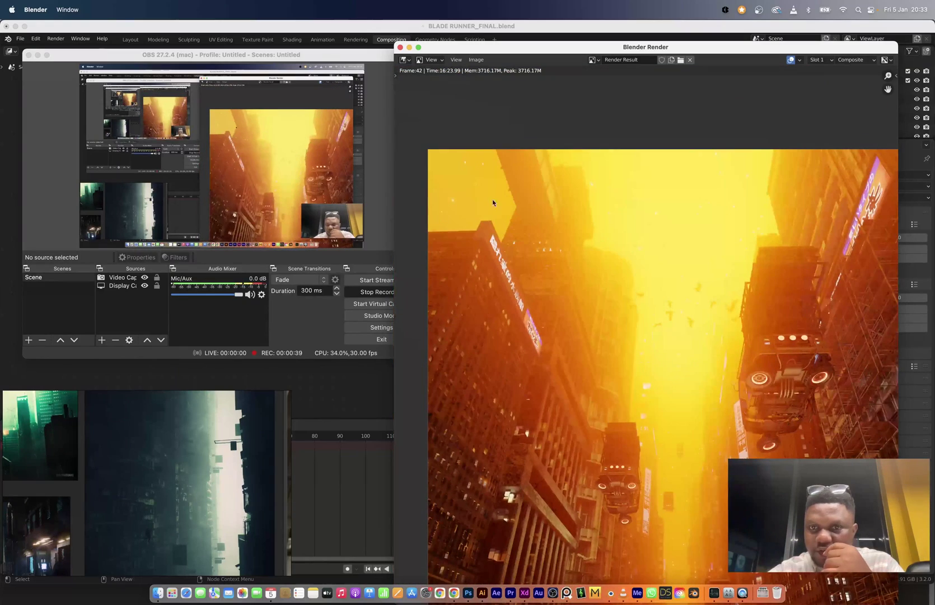
{"action": "scroll", "coordinate": [551, 298], "scroll_direction": "down", "scroll_amount": 3}
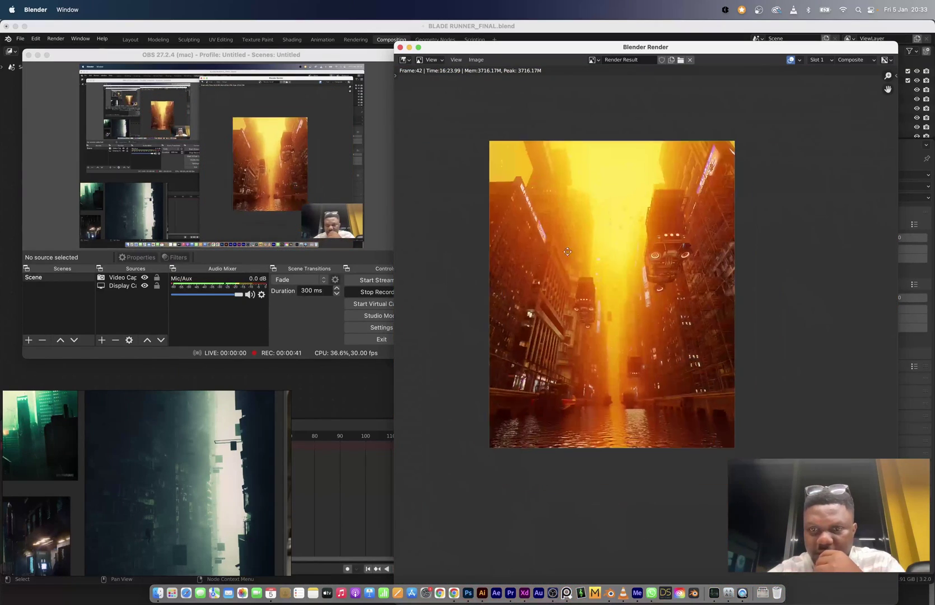
{"action": "scroll", "coordinate": [659, 339], "scroll_direction": "up", "scroll_amount": 2}
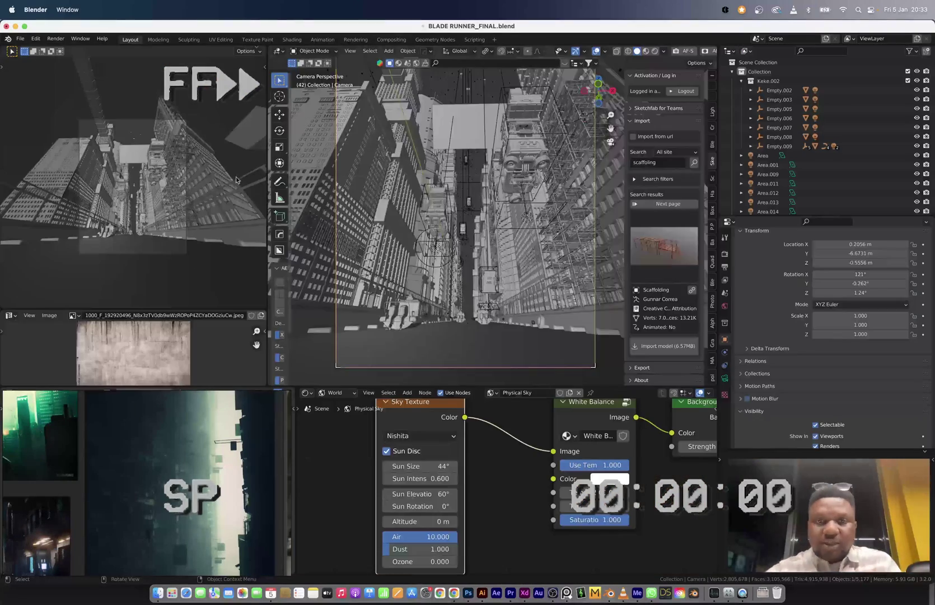
{"action": "middle_click_drag", "start_coordinate": [482, 320], "coordinate": [513, 272], "text": "shift"}
{"action": "left_click", "coordinate": [518, 262], "text": "shift"}
{"action": "left_click", "coordinate": [473, 263], "text": "shift"}
{"action": "left_click", "coordinate": [519, 259], "text": "shift"}
{"action": "left_click", "coordinate": [373, 265], "text": "shift"}
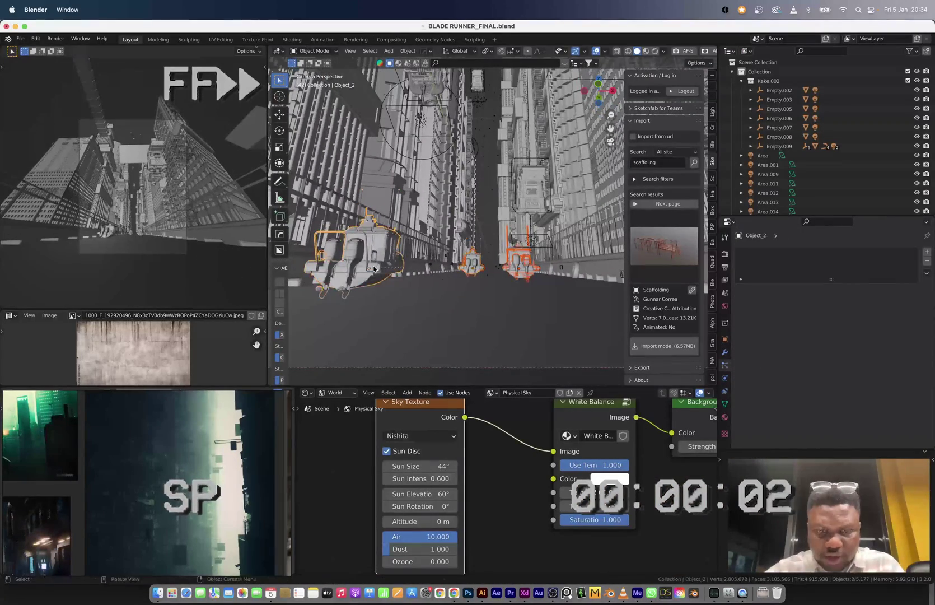
{"action": "key", "text": "g"}
{"action": "key", "text": "z"}
{"action": "right_click", "coordinate": [364, 292]}
- Select the tow boats on the canal together and adjust their height along Z
{"action": "left_click", "coordinate": [354, 263]}
{"action": "left_click", "coordinate": [361, 262]}
{"action": "scroll", "coordinate": [426, 291], "scroll_direction": "up", "scroll_amount": 8}
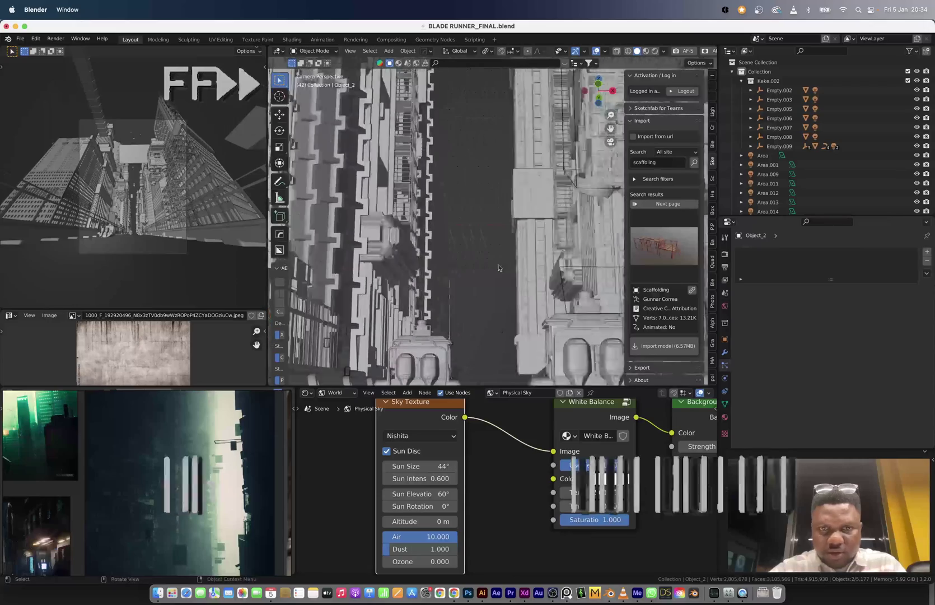
{"action": "middle_click_drag", "start_coordinate": [415, 372], "coordinate": [433, 308], "text": "shift"}
{"action": "left_click", "coordinate": [432, 306], "text": "shift"}
{"action": "left_click", "coordinate": [546, 184], "text": "shift"}
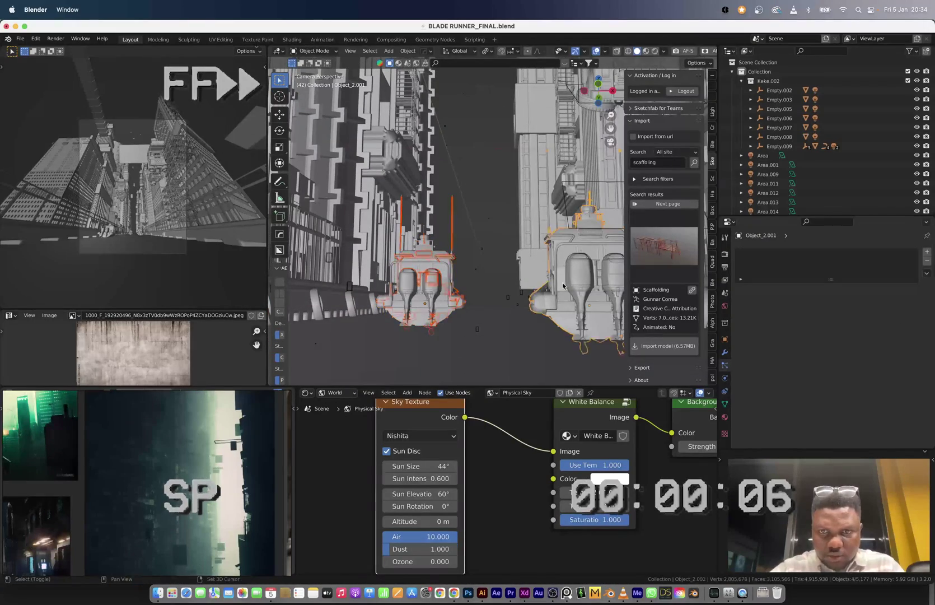
{"action": "key", "text": "g"}
{"action": "key", "text": "z"}
{"action": "left_click", "coordinate": [547, 182]}
- Change the boat selection at the distant right-bank boat and fine-tune the height along Z
{"action": "left_click", "coordinate": [551, 235], "text": "shift"}
{"action": "key", "text": "g"}
{"action": "key", "text": "z"}
{"action": "left_click", "coordinate": [526, 263]}
{"action": "left_click", "coordinate": [504, 258]}
{"action": "scroll", "coordinate": [526, 246], "scroll_direction": "down", "scroll_amount": 8}
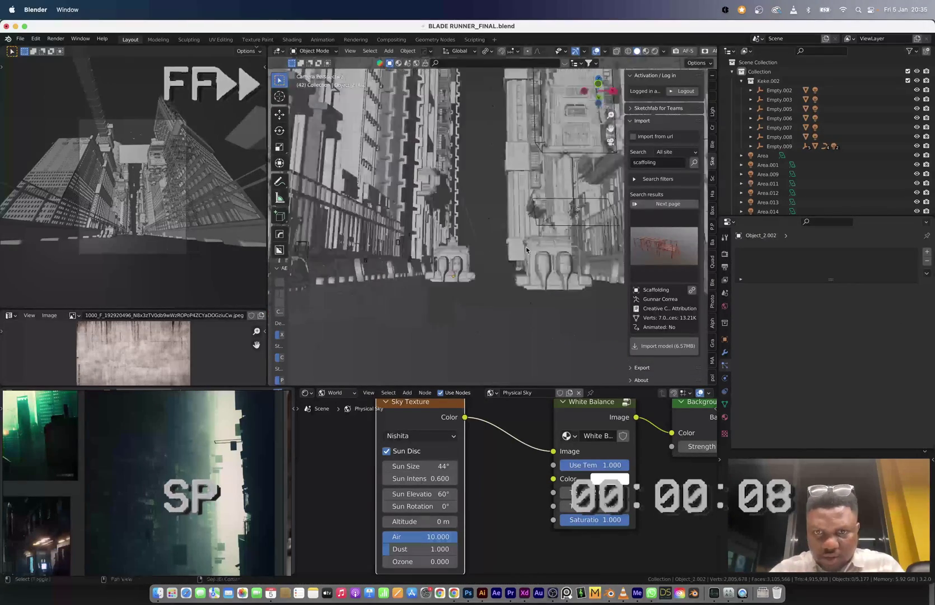
{"action": "scroll", "coordinate": [532, 240], "scroll_direction": "down", "scroll_amount": 3}
- Select the scaffolding on the right-bank facade and shift it slightly along X
{"action": "left_click", "coordinate": [537, 234]}
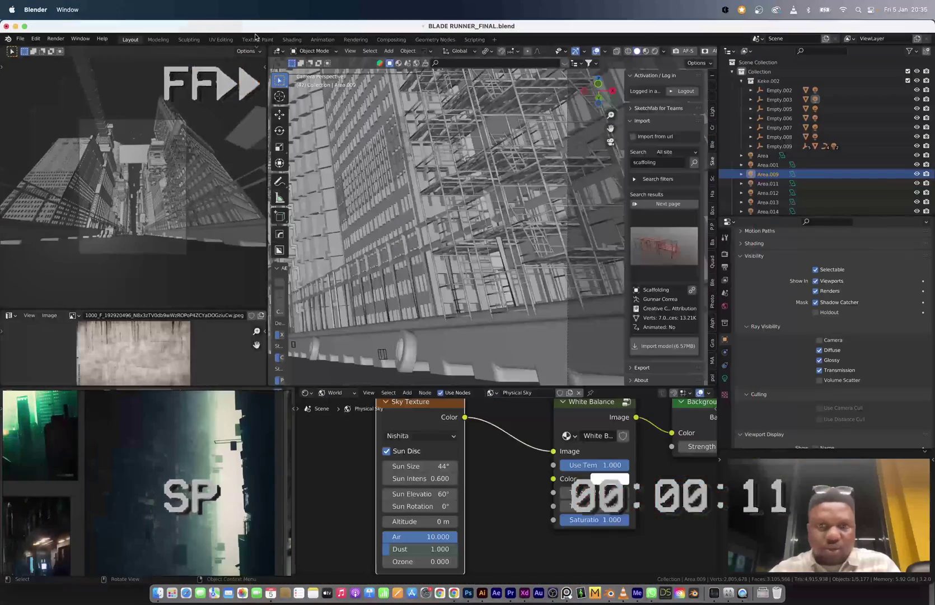
{"action": "left_click", "coordinate": [506, 246]}
{"action": "key", "text": "g"}
{"action": "key", "text": "x"}
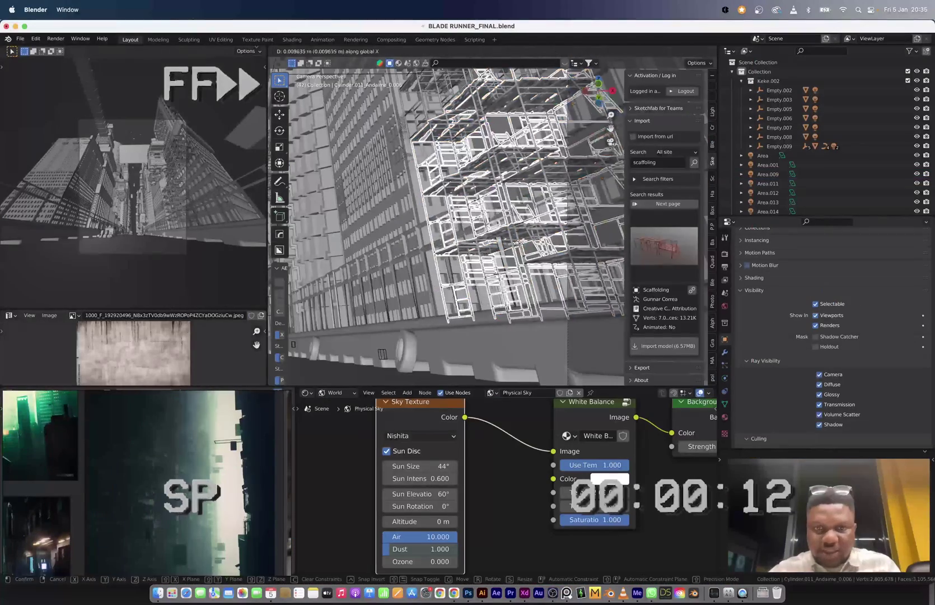
{"action": "left_click", "coordinate": [509, 250]}
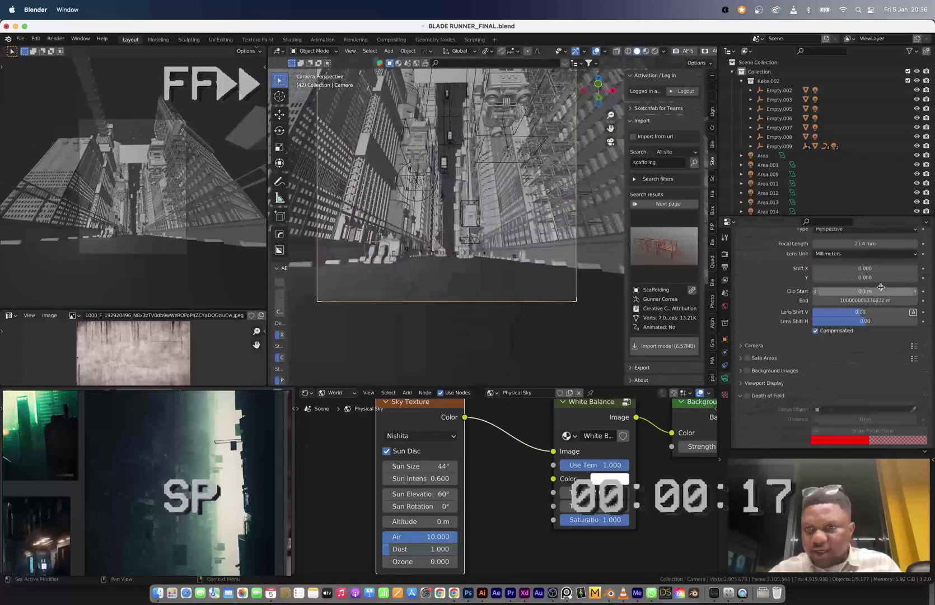
- Try a camera clip start of 0.0000001 m and restore it to 0.1 m
{"action": "double_click", "coordinate": [881, 290]}
{"action": "type", "text": "0.0000001"}
{"action": "key", "text": "Return"}
{"action": "scroll", "coordinate": [474, 195], "scroll_direction": "up", "scroll_amount": 1}
{"action": "double_click", "coordinate": [874, 291]}
{"action": "type", "text": "0.1"}
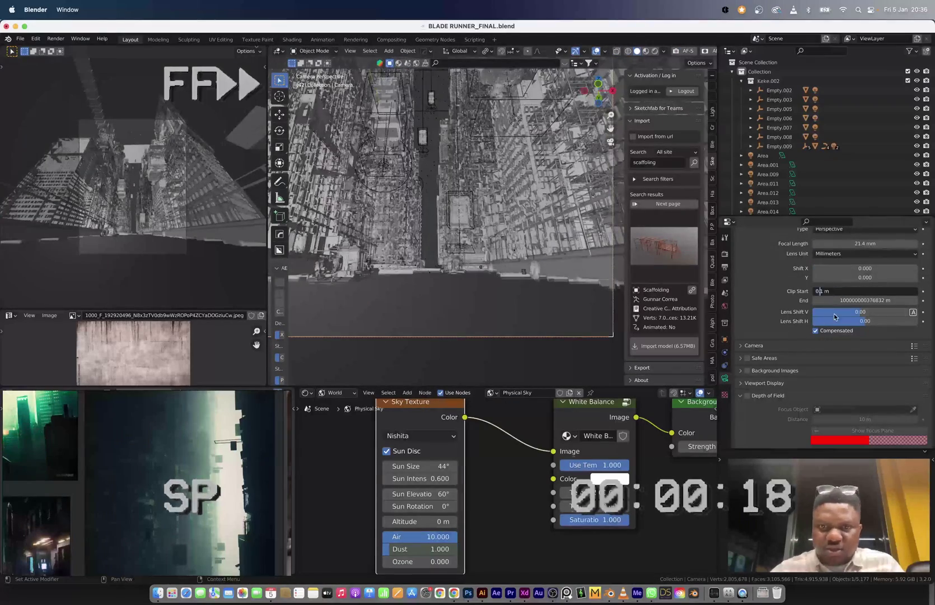
{"action": "key", "text": "Return"}
- Lower the large particle box surrounding the city by about 2.18 m along Z and check the scene through the camera
{"action": "scroll", "coordinate": [474, 195], "scroll_direction": "down", "scroll_amount": 5}
{"action": "middle_click_drag", "start_coordinate": [473, 196], "coordinate": [504, 168]}
{"action": "left_click", "coordinate": [526, 162]}
{"action": "scroll", "coordinate": [503, 196], "scroll_direction": "up", "scroll_amount": 3}
{"action": "key", "text": "g"}
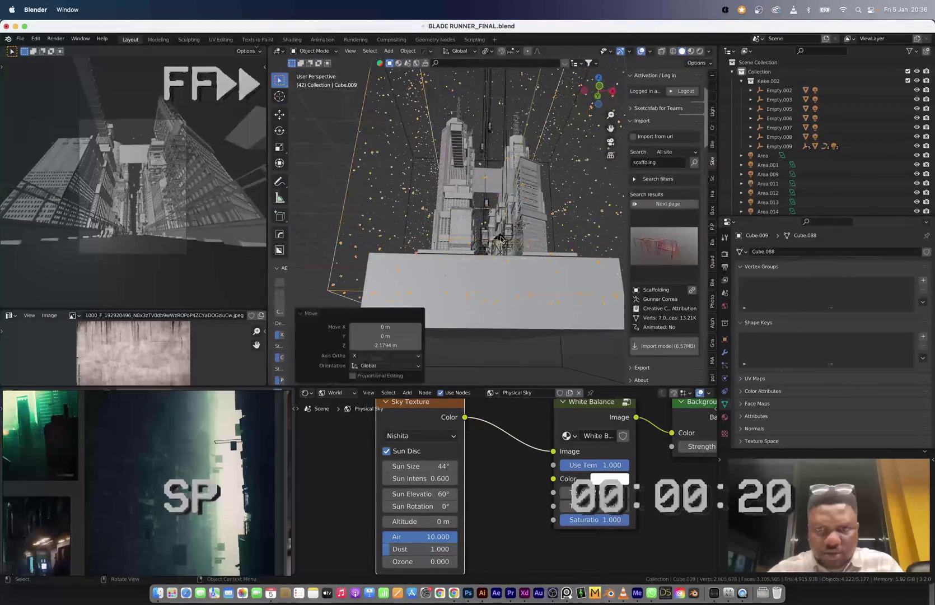
{"action": "key", "text": "KP_0"}
{"action": "scroll", "coordinate": [480, 234], "scroll_direction": "up", "scroll_amount": 5}
{"action": "middle_click_drag", "start_coordinate": [480, 234], "coordinate": [323, 232]}
{"action": "left_click", "coordinate": [323, 232]}
{"action": "key", "text": "KP_0"}
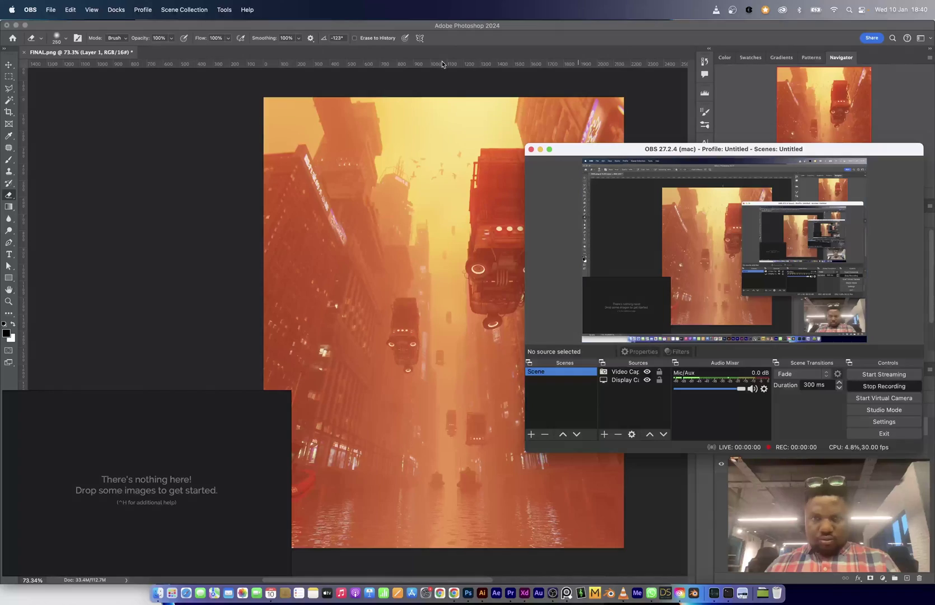
- Switch to Photoshop and open the Camera Raw Filter for Layer 1
{"action": "left_click", "coordinate": [455, 35]}
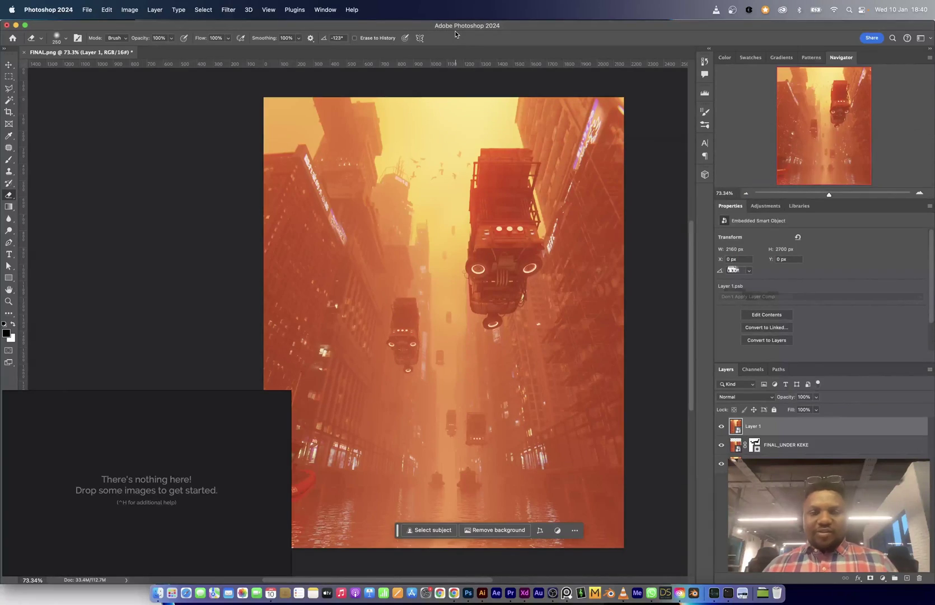
{"action": "left_click_drag", "start_coordinate": [409, 235], "coordinate": [433, 230]}
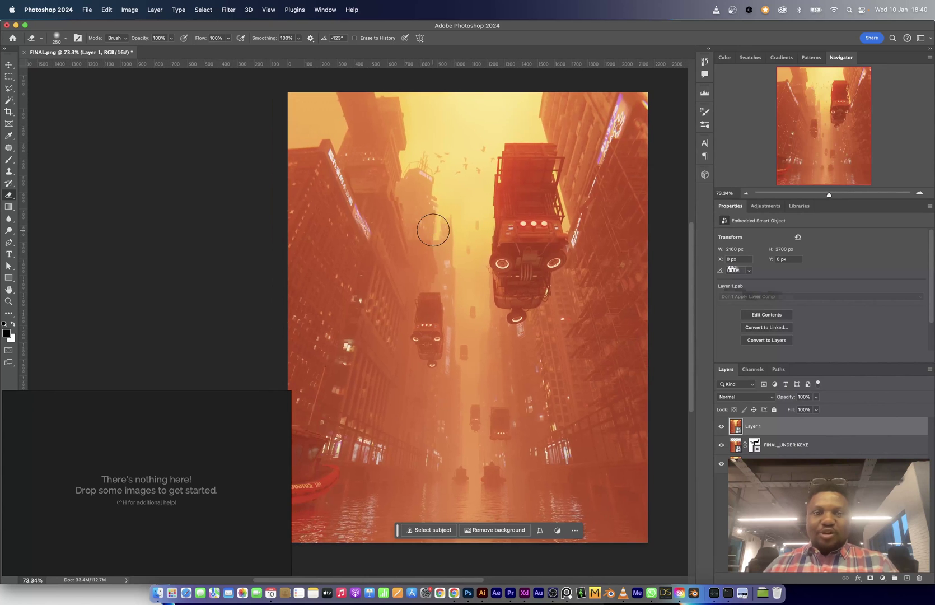
{"action": "left_click", "coordinate": [229, 11]}
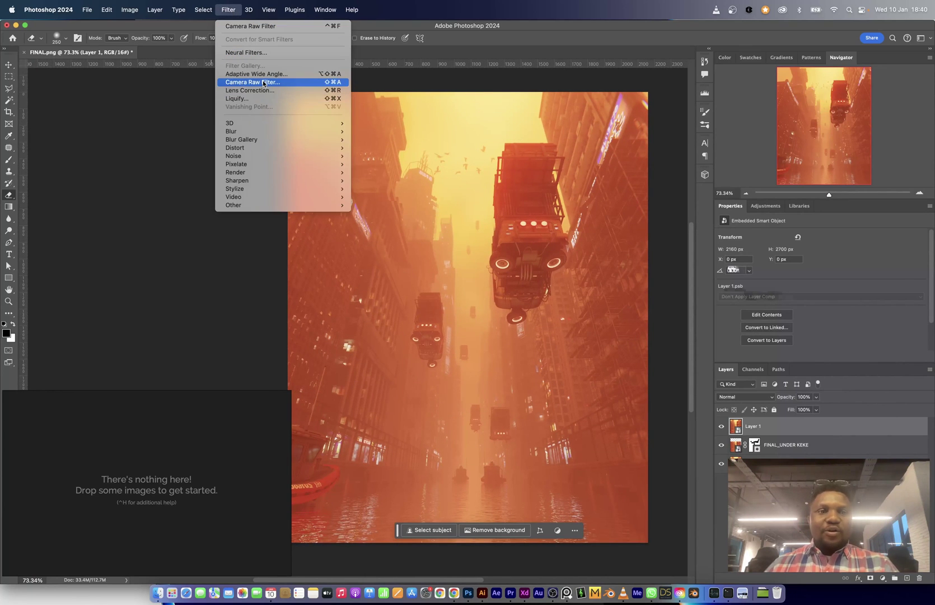
{"action": "left_click", "coordinate": [264, 84]}
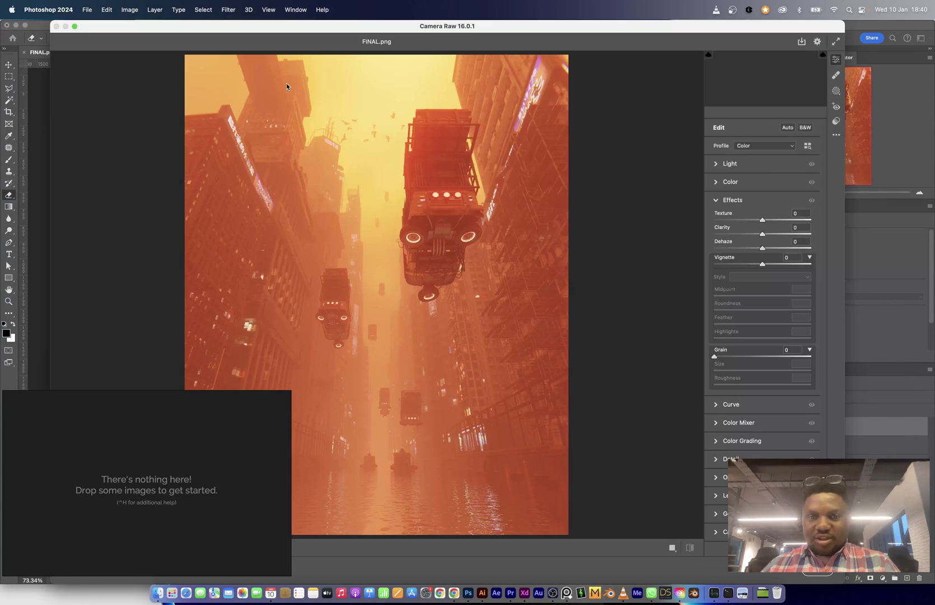
- Adjust the light settings to exposure -0.20, contrast +29, highlights +23, shadows -25 and whites +25
{"action": "left_click", "coordinate": [729, 164]}
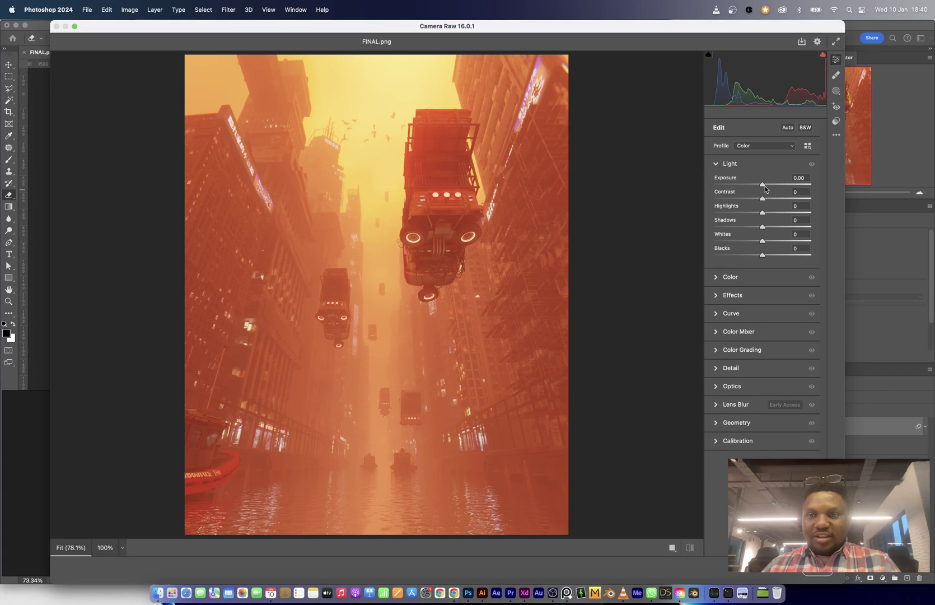
{"action": "mouse_move", "coordinate": [773, 199]}
{"action": "left_mouse_down"}
{"action": "mouse_move", "coordinate": [763, 185]}
{"action": "mouse_move", "coordinate": [773, 213]}
{"action": "left_mouse_up"}
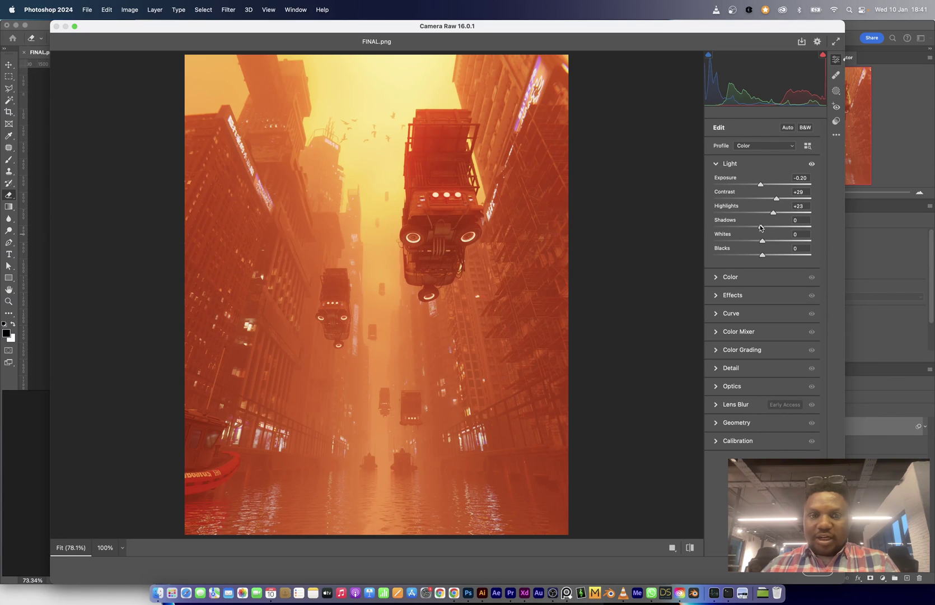
{"action": "left_click_drag", "start_coordinate": [761, 227], "coordinate": [766, 257]}
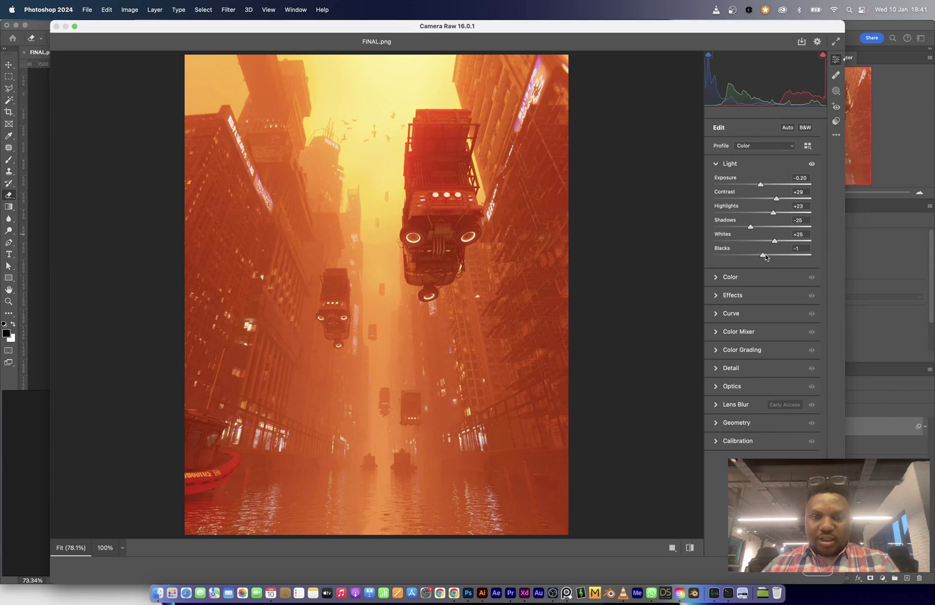
- Set temperature to +8, vibrance to +28 and saturation to -7, and refine exposure to -0.60 and highlights to +27
{"action": "left_click", "coordinate": [735, 280]}
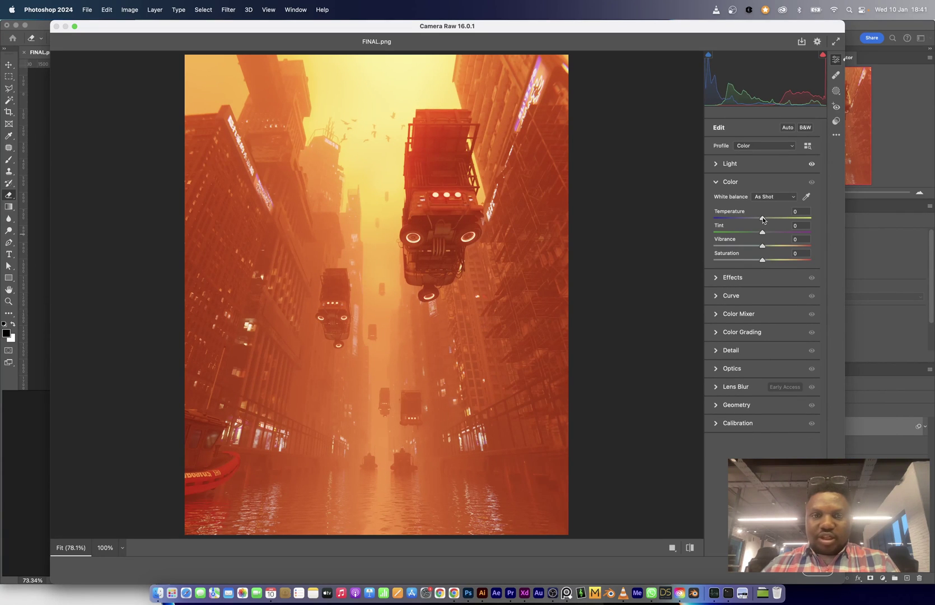
{"action": "left_click_drag", "start_coordinate": [762, 219], "coordinate": [759, 261]}
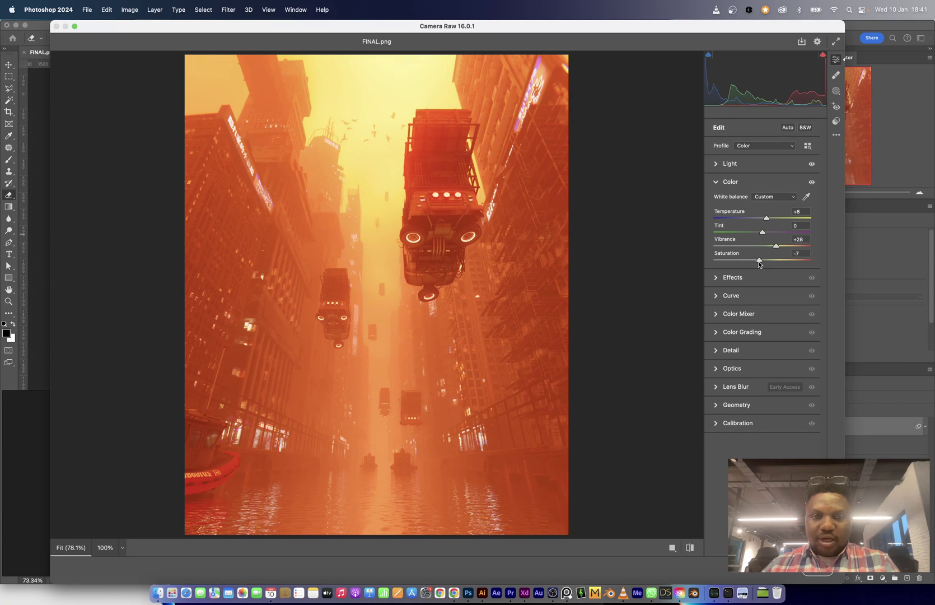
{"action": "left_click", "coordinate": [725, 164]}
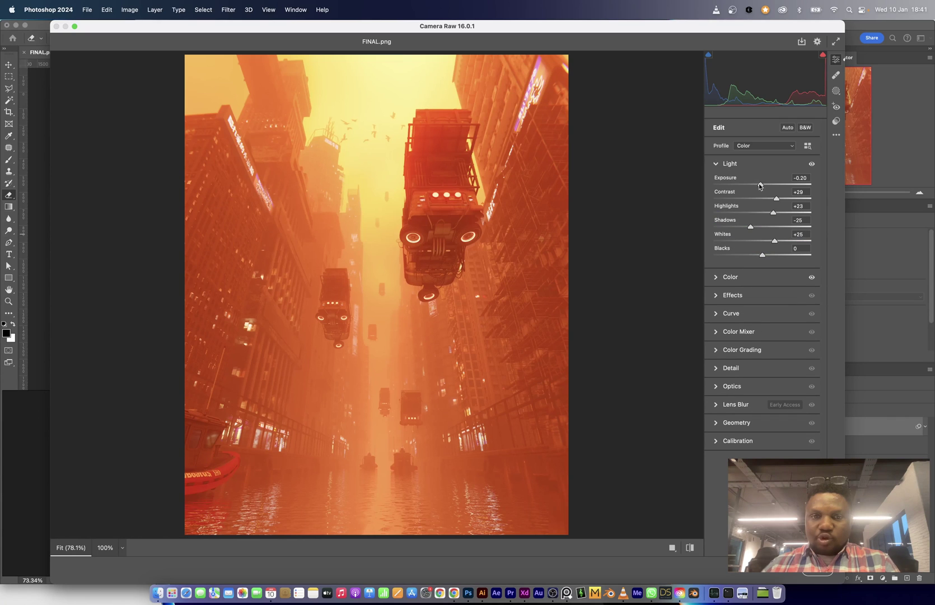
{"action": "left_click_drag", "start_coordinate": [760, 186], "coordinate": [756, 187]}
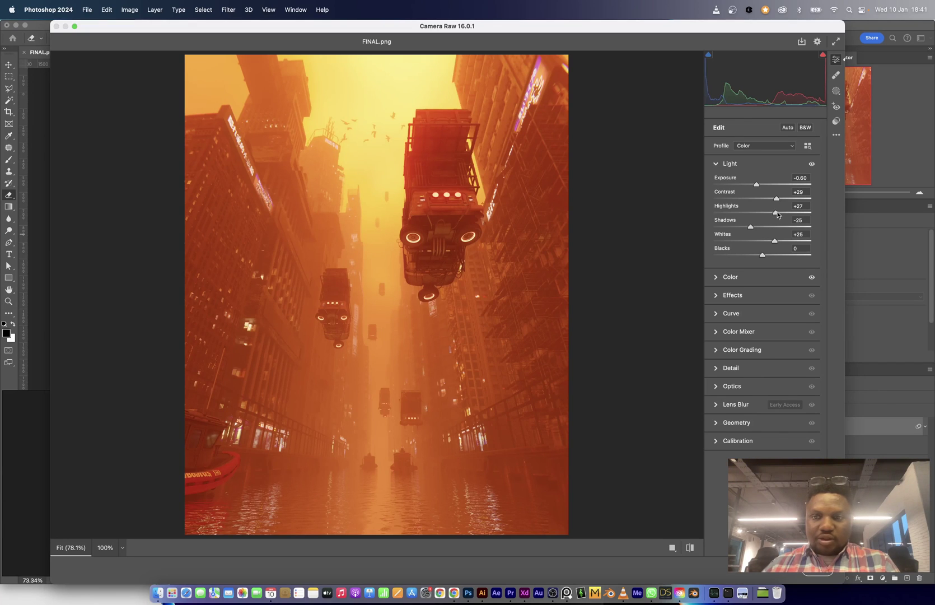
{"action": "left_click", "coordinate": [720, 164]}
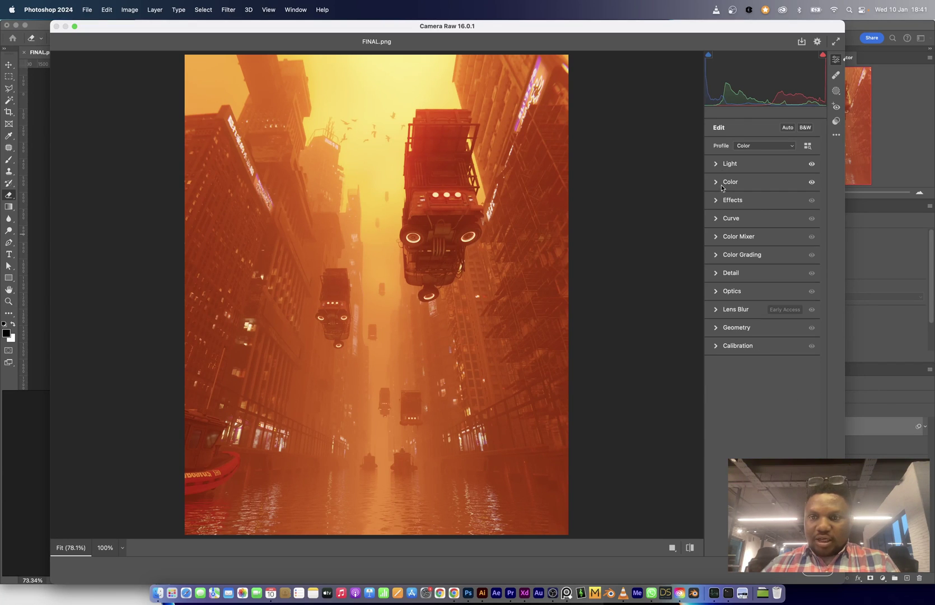
- Set the effects to texture +37, clarity +23, dehaze -12 and vignette -14
{"action": "left_click", "coordinate": [728, 200]}
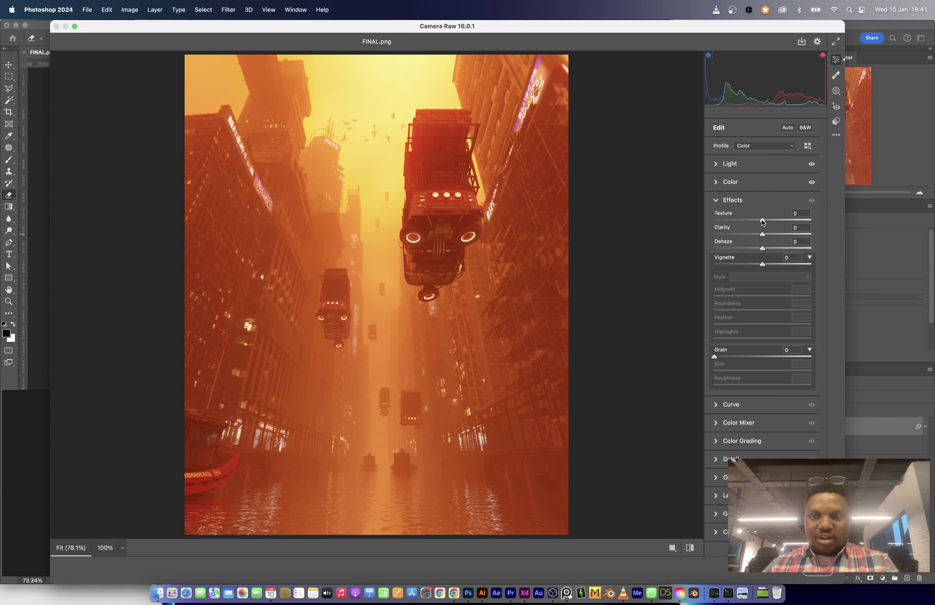
{"action": "mouse_move", "coordinate": [762, 222]}
{"action": "left_mouse_down"}
{"action": "mouse_move", "coordinate": [781, 224]}
{"action": "mouse_move", "coordinate": [775, 236]}
{"action": "left_mouse_up"}
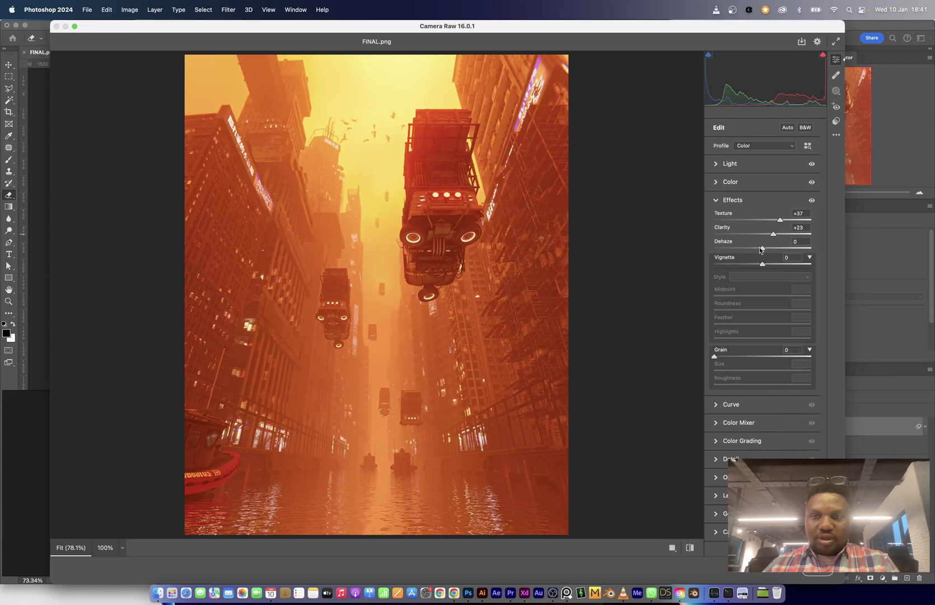
{"action": "left_click_drag", "start_coordinate": [759, 249], "coordinate": [755, 252]}
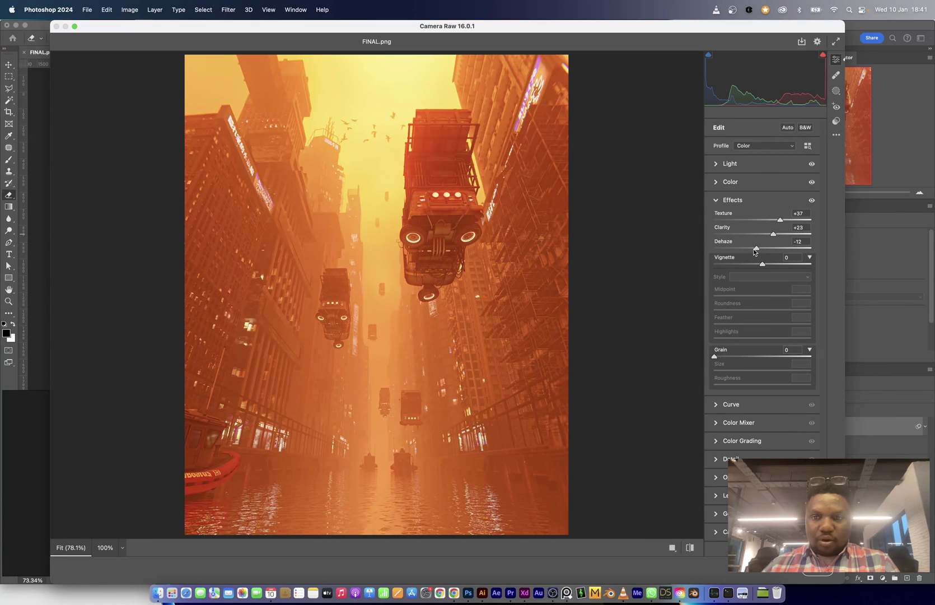
{"action": "left_click_drag", "start_coordinate": [762, 264], "coordinate": [753, 267]}
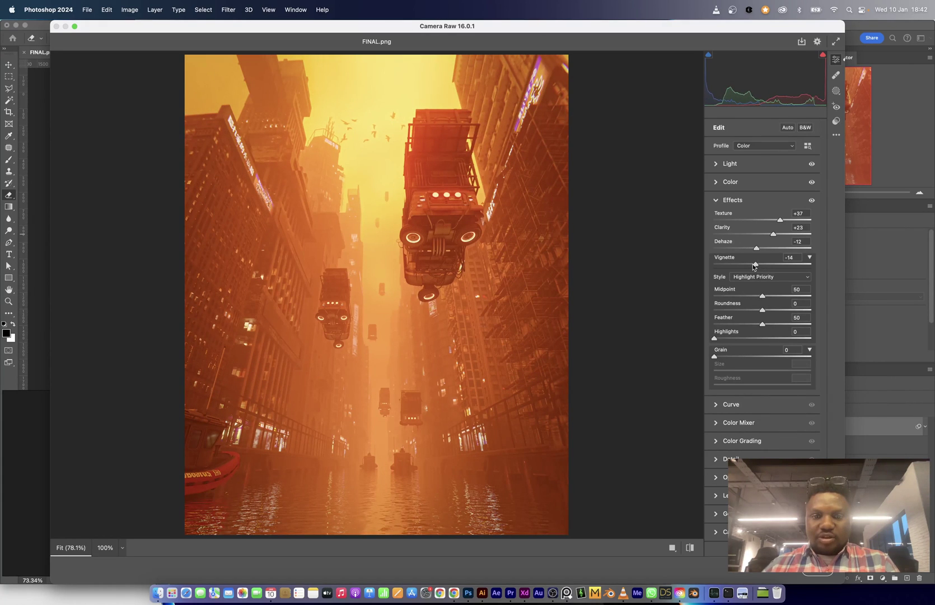
{"action": "left_click", "coordinate": [725, 200]}
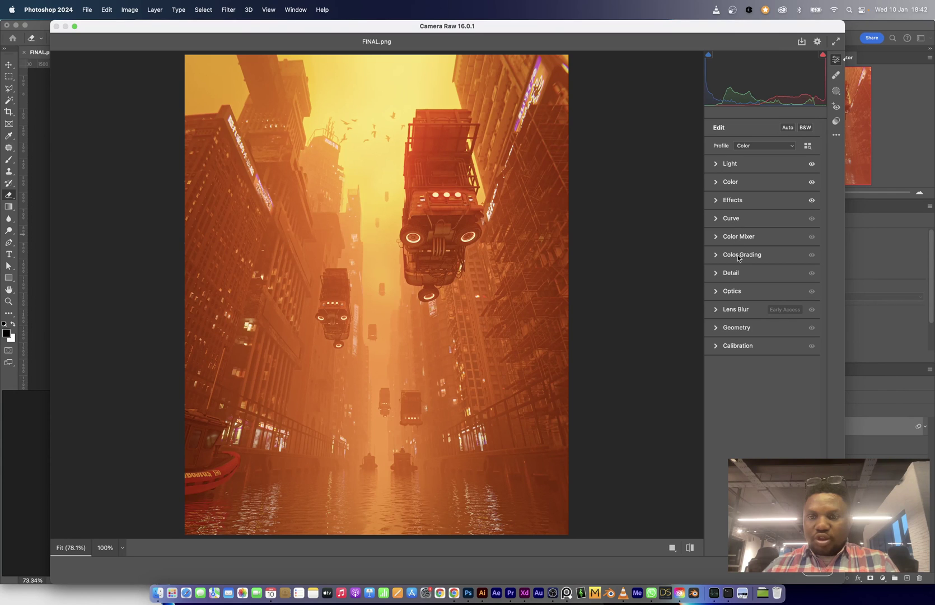
- Shape the parametric tone curve with darks at -8 and lights at +5
{"action": "left_click", "coordinate": [731, 221]}
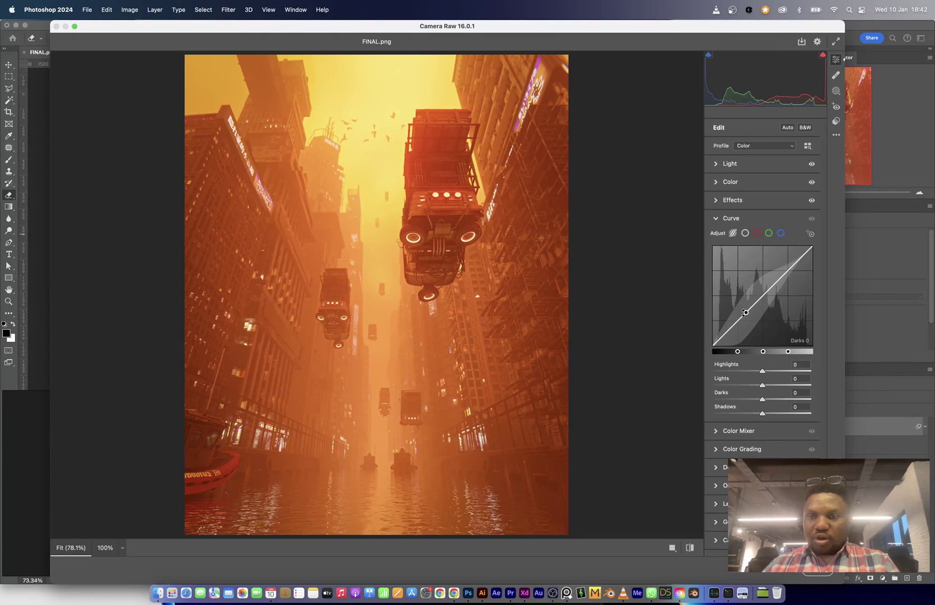
{"action": "left_click_drag", "start_coordinate": [739, 317], "coordinate": [740, 321]}
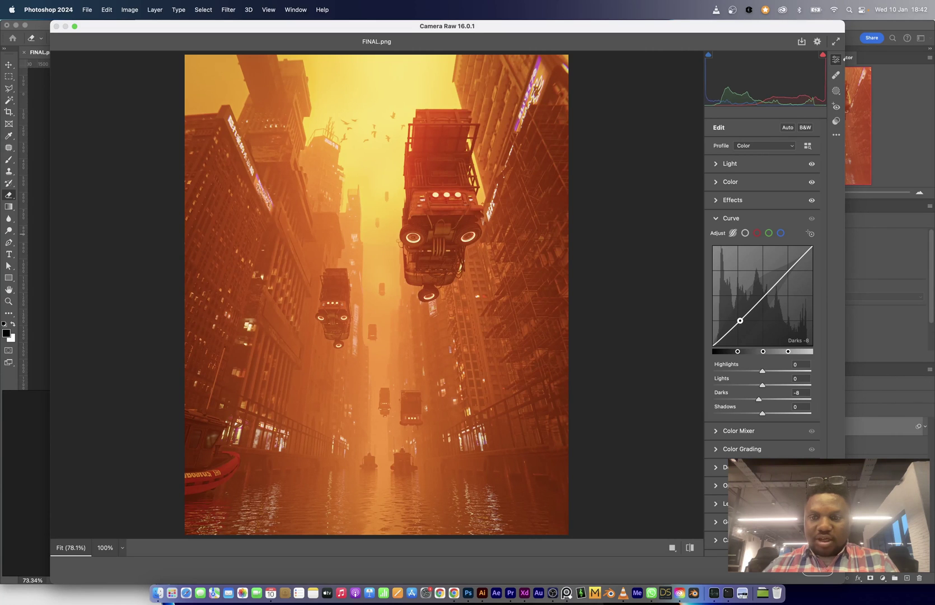
{"action": "left_click_drag", "start_coordinate": [785, 273], "coordinate": [786, 271]}
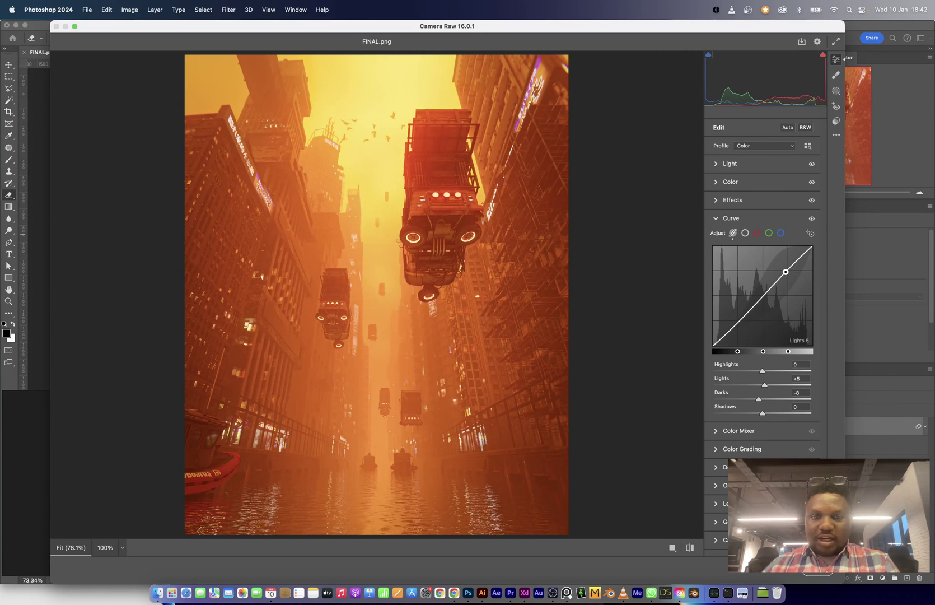
{"action": "left_click", "coordinate": [718, 220]}
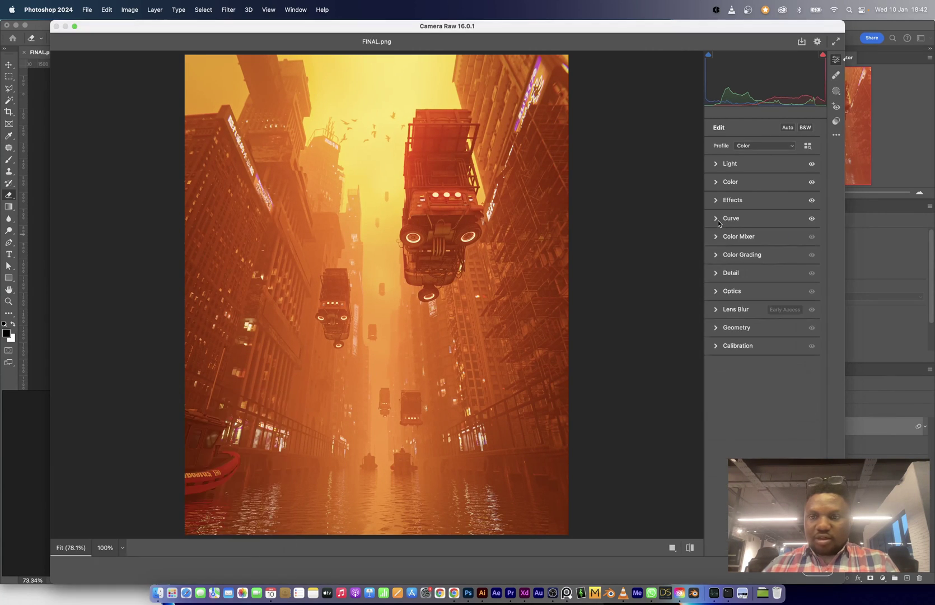
- Set sharpening to 64 and the optics distortion to -26
{"action": "left_click", "coordinate": [729, 274]}
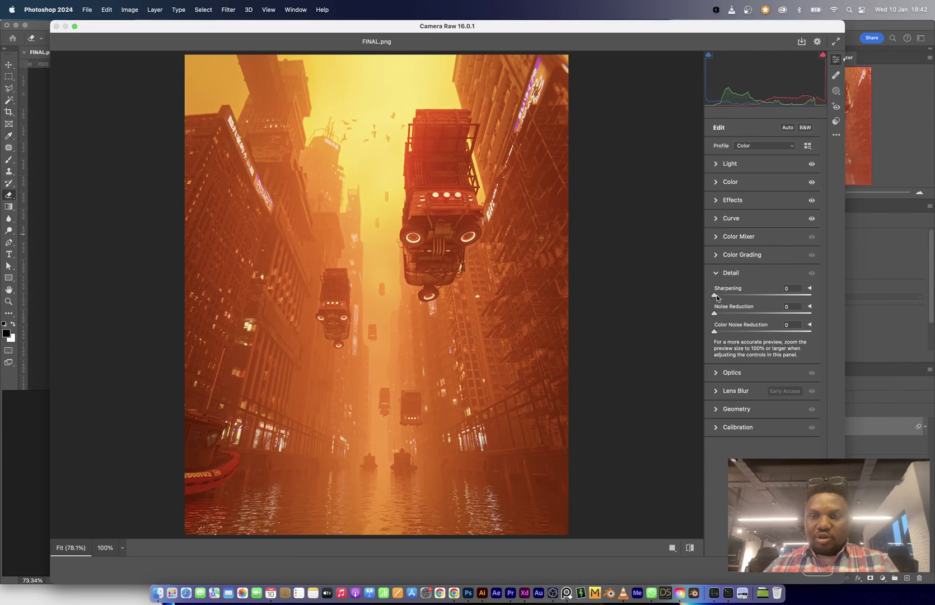
{"action": "left_click_drag", "start_coordinate": [715, 295], "coordinate": [757, 299]}
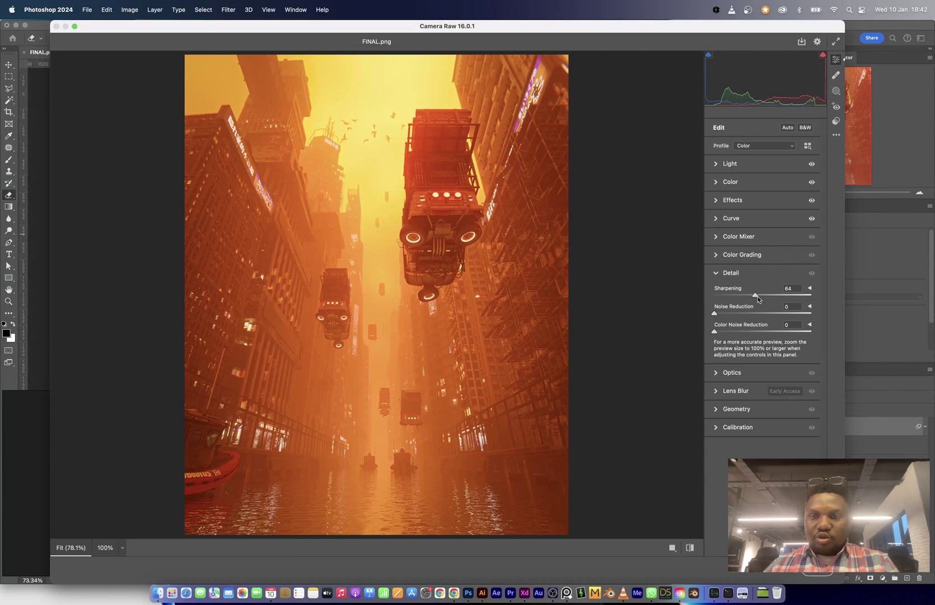
{"action": "left_click", "coordinate": [720, 272]}
{"action": "left_click", "coordinate": [726, 292]}
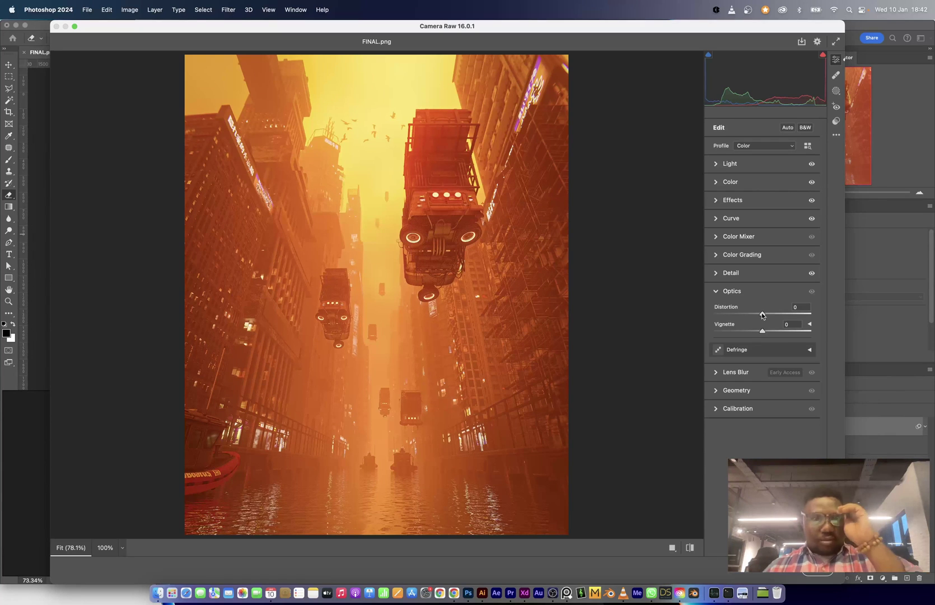
{"action": "left_click", "coordinate": [761, 315]}
{"action": "left_click_drag", "start_coordinate": [761, 314], "coordinate": [751, 316]}
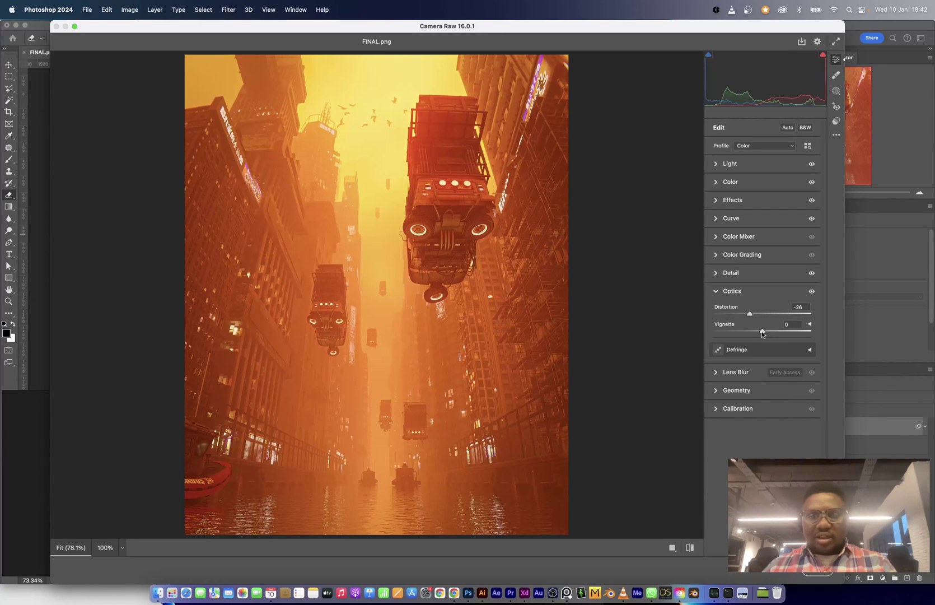
{"action": "left_click", "coordinate": [724, 291]}
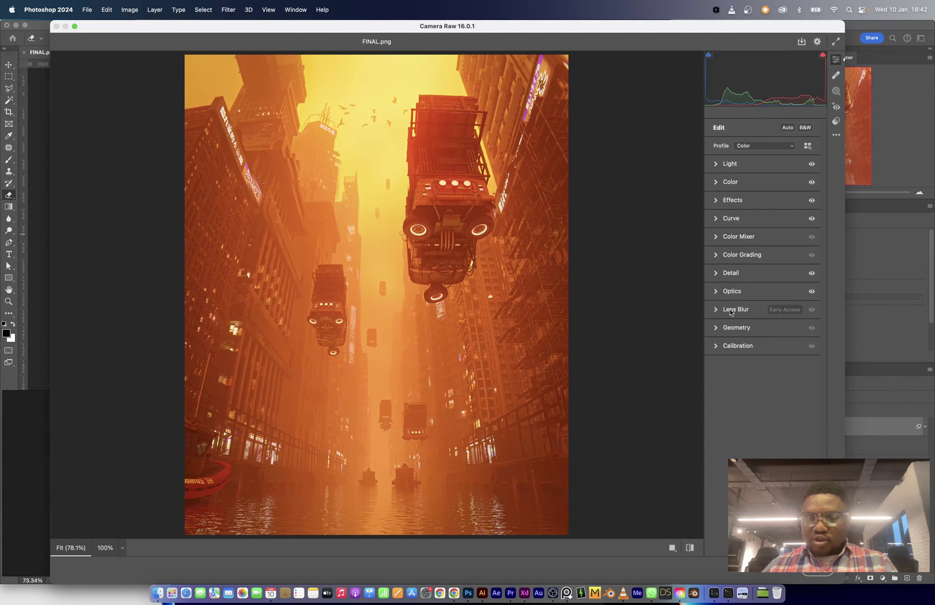
- Add grain to the image, apply the Camera Raw Filter and dismiss the blocked system extension alert
{"action": "left_click", "coordinate": [732, 274]}
{"action": "left_click", "coordinate": [732, 200]}
{"action": "left_click_drag", "start_coordinate": [714, 357], "coordinate": [750, 358]}
{"action": "scroll", "coordinate": [479, 302], "scroll_direction": "up", "scroll_amount": 2, "text": "alt"}
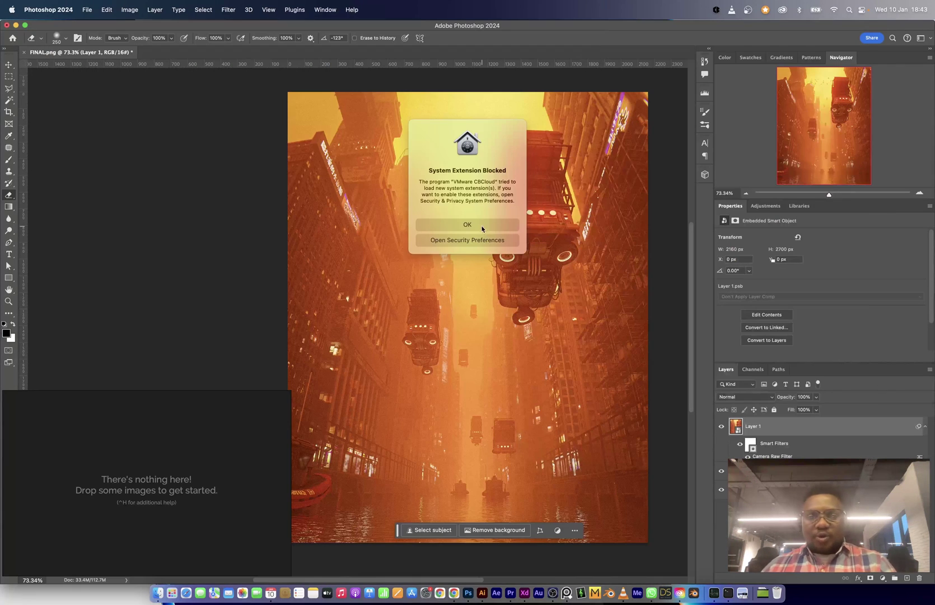
{"action": "left_click", "coordinate": [481, 224]}
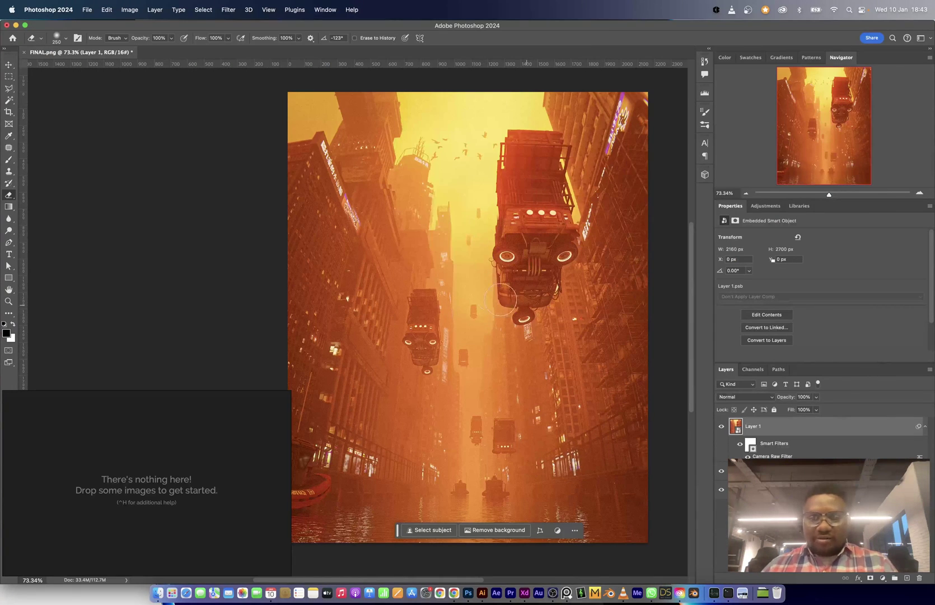
- Toggle the visibility of Layer 1 to compare the graded image with the ungraded version, both close up and as a whole
{"action": "key", "text": "z"}
{"action": "left_click_drag", "start_coordinate": [463, 293], "coordinate": [479, 313]}
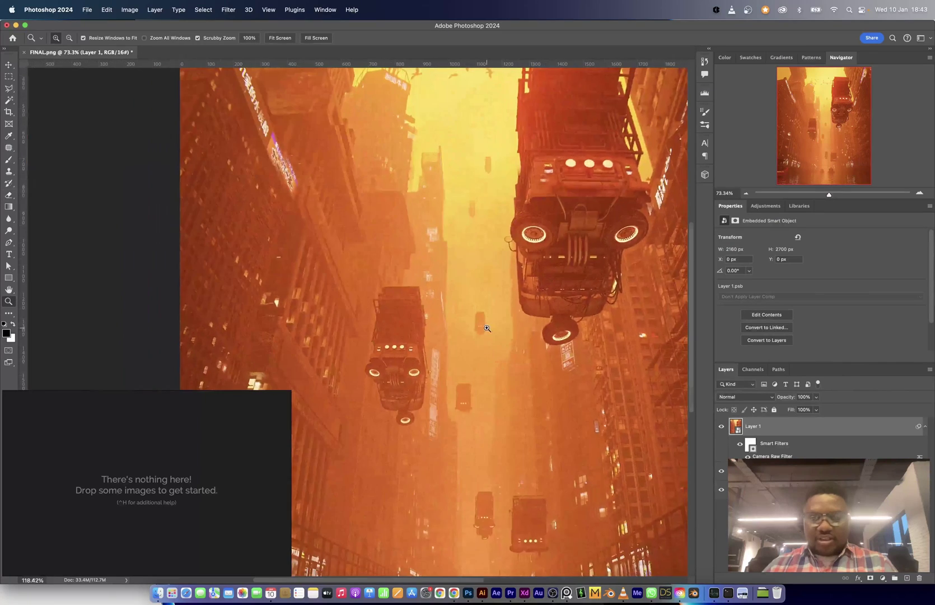
{"action": "left_click", "coordinate": [717, 424]}
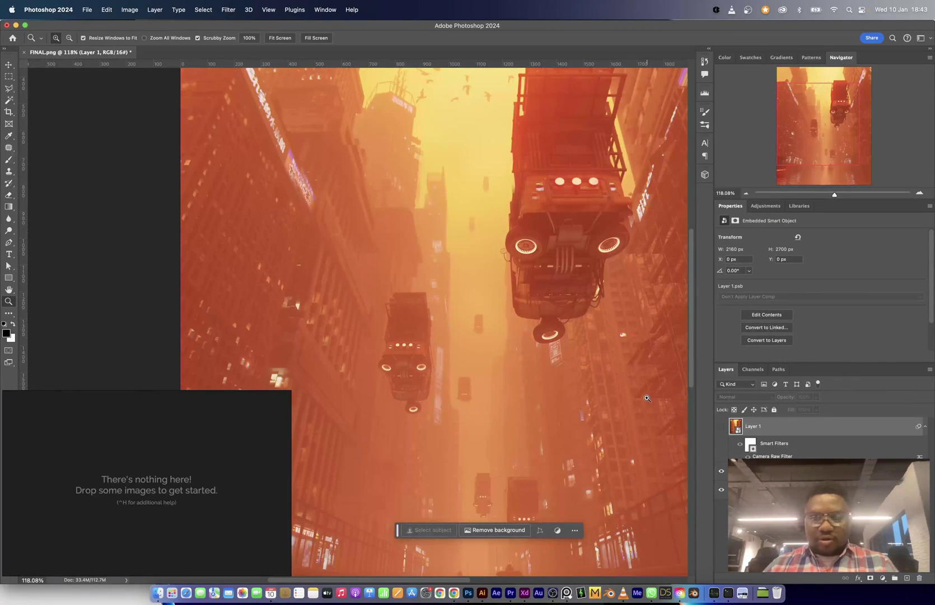
{"action": "left_click", "coordinate": [718, 432]}
{"action": "left_click_drag", "start_coordinate": [562, 369], "coordinate": [519, 351]}
{"action": "scroll", "coordinate": [519, 351], "scroll_direction": "up", "scroll_amount": 4, "text": "alt"}
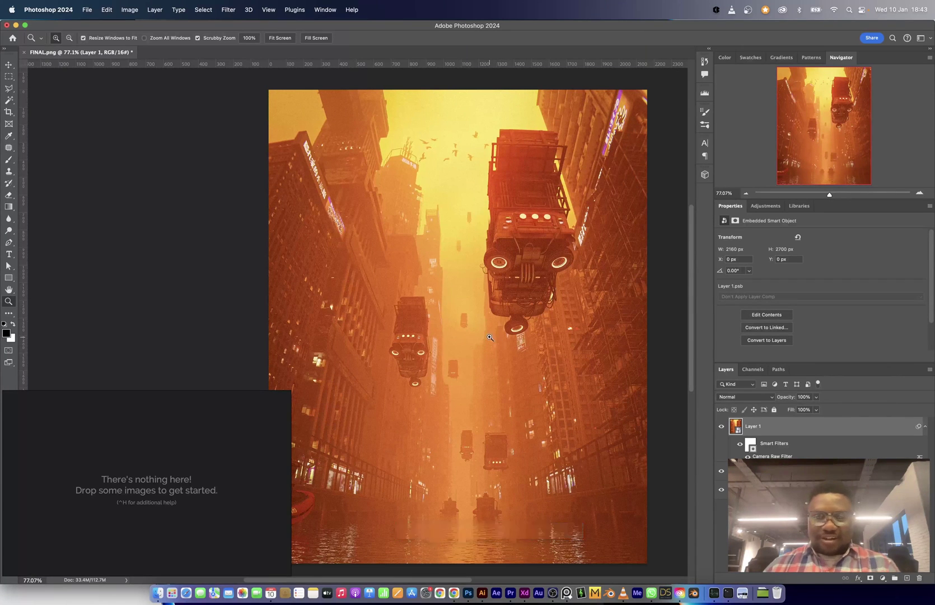
{"action": "scroll", "coordinate": [503, 342], "scroll_direction": "up", "scroll_amount": 2, "text": "alt"}
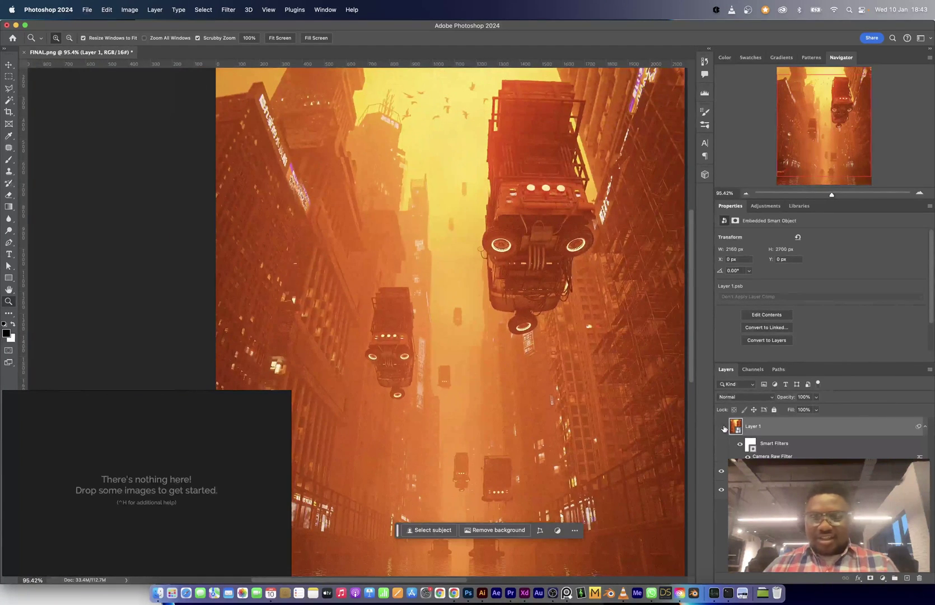
{"action": "left_click", "coordinate": [722, 427]}
{"action": "scroll", "coordinate": [569, 393], "scroll_direction": "down", "scroll_amount": 2, "text": "alt"}
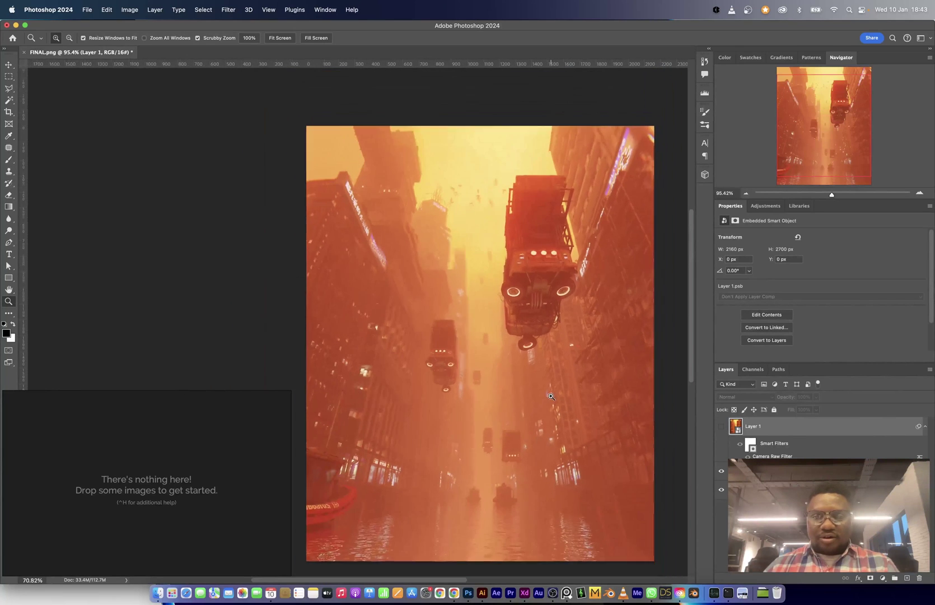
{"action": "left_click", "coordinate": [720, 426]}
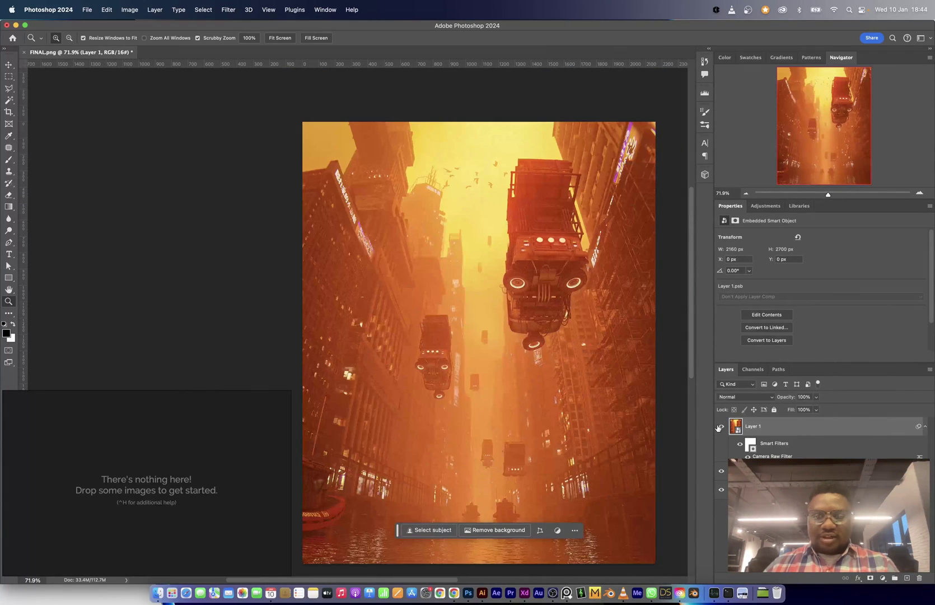